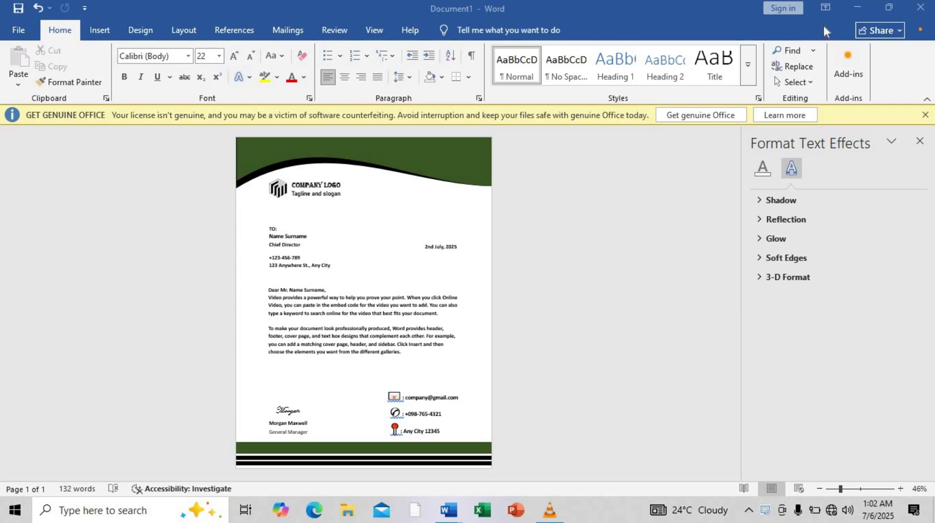
Close the finished letterhead sample without saving, leaving blank Document3 open.
click(919, 13)
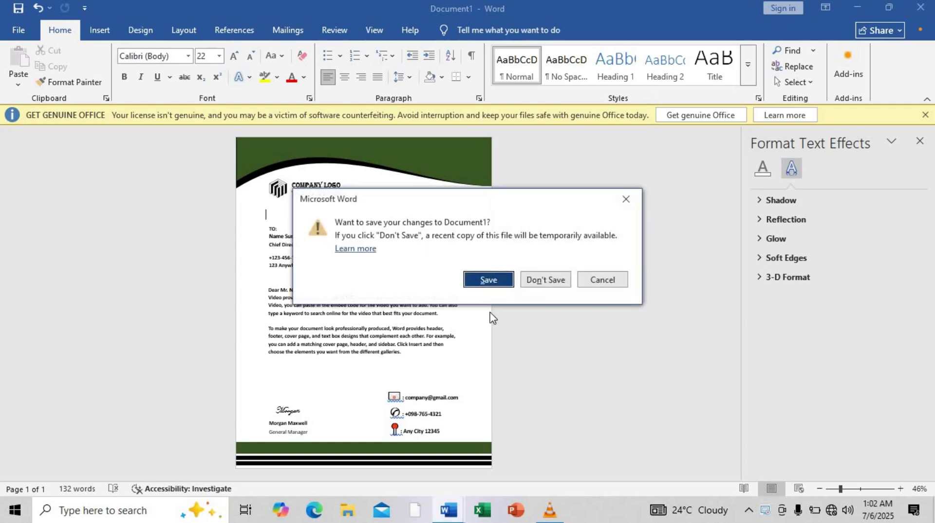
click(540, 280)
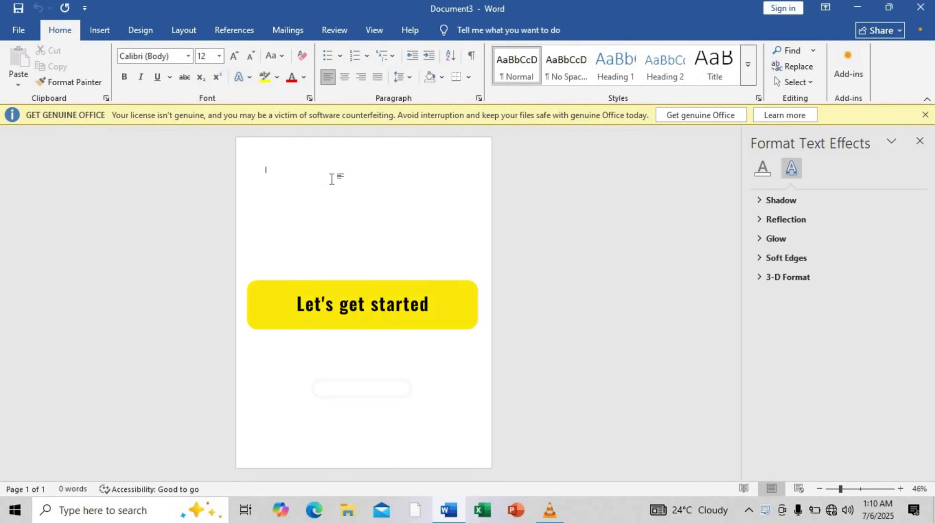
Draw a blue rectangle about 8.48" wide and 1.43" tall flush to the page's top-left corner.
click(98, 30)
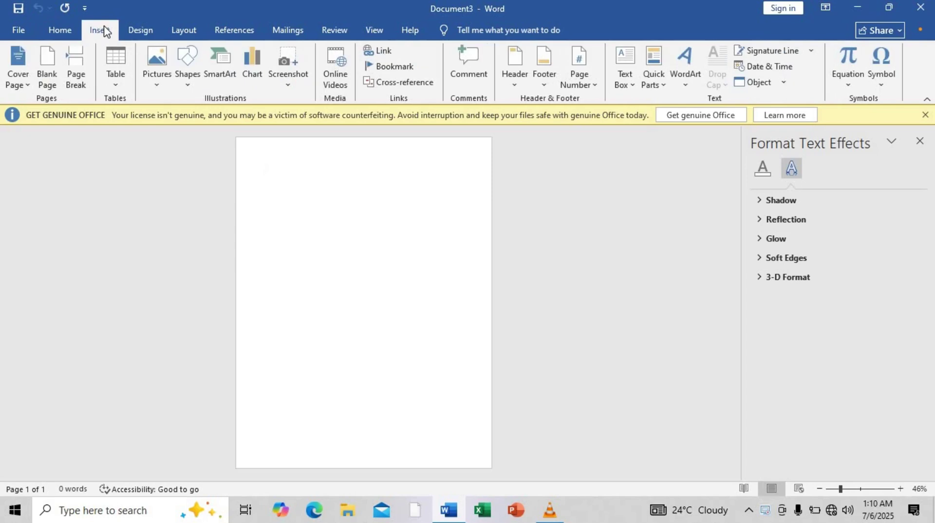
click(185, 86)
click(237, 122)
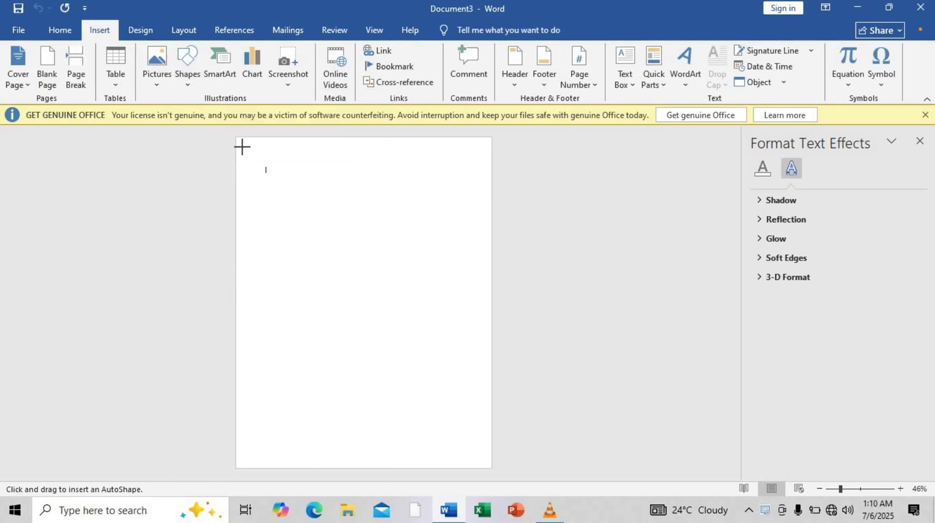
drag(242, 147, 492, 190)
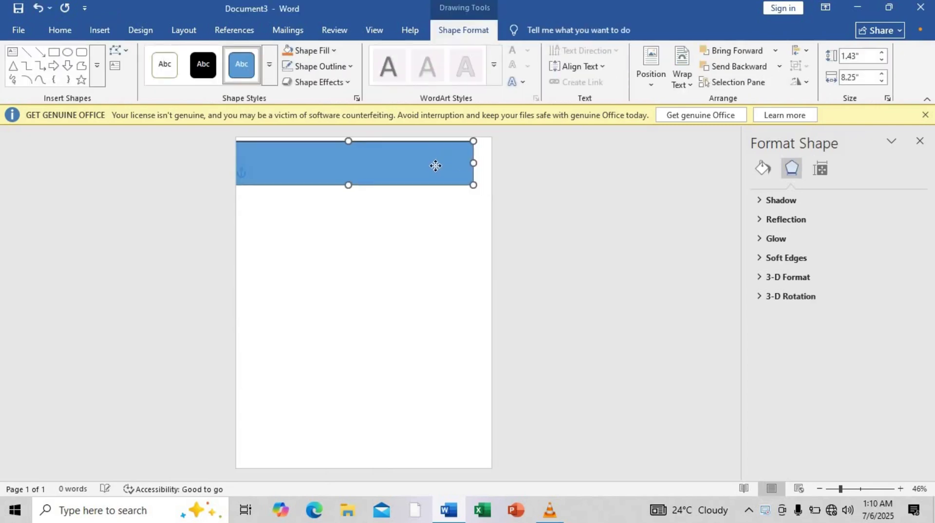
drag(435, 166, 492, 158)
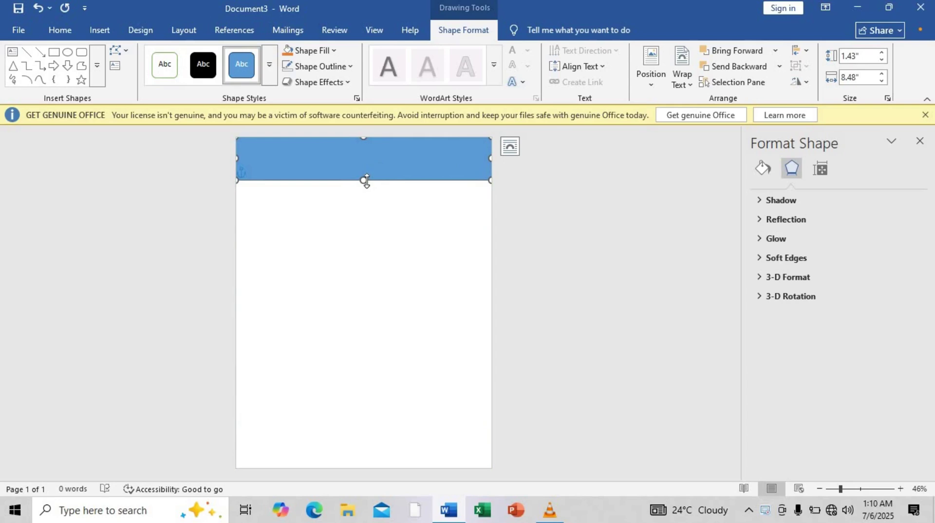
Use Edit Points to curve the header rectangle's bottom edge into a smooth wave, 1.48" tall.
drag(366, 181, 364, 182)
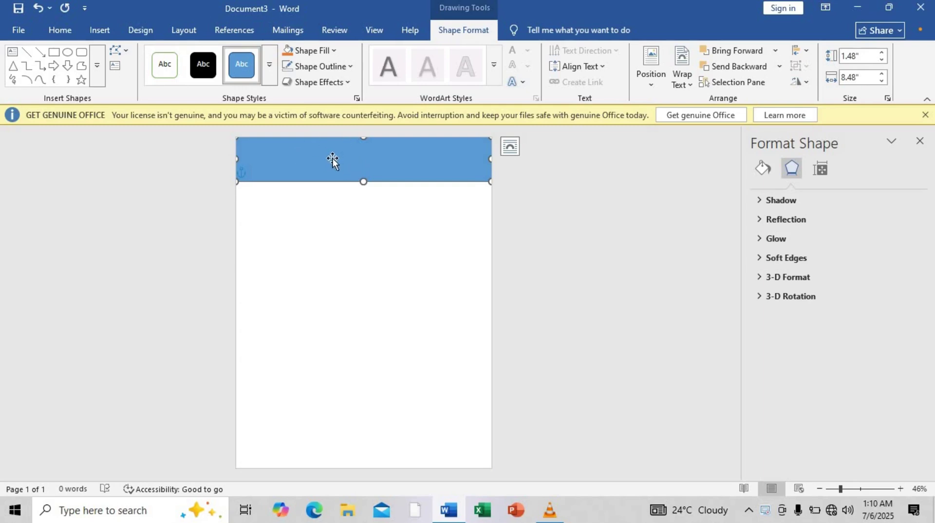
click(125, 53)
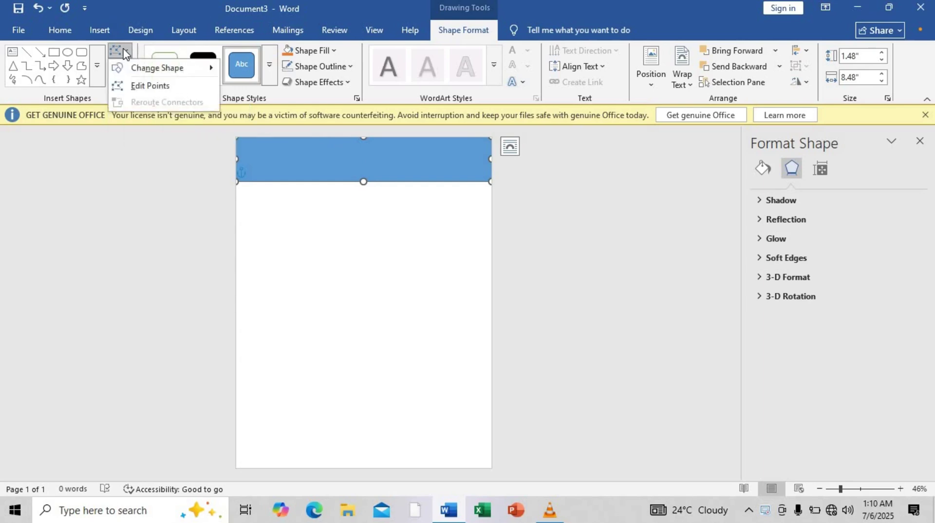
click(139, 87)
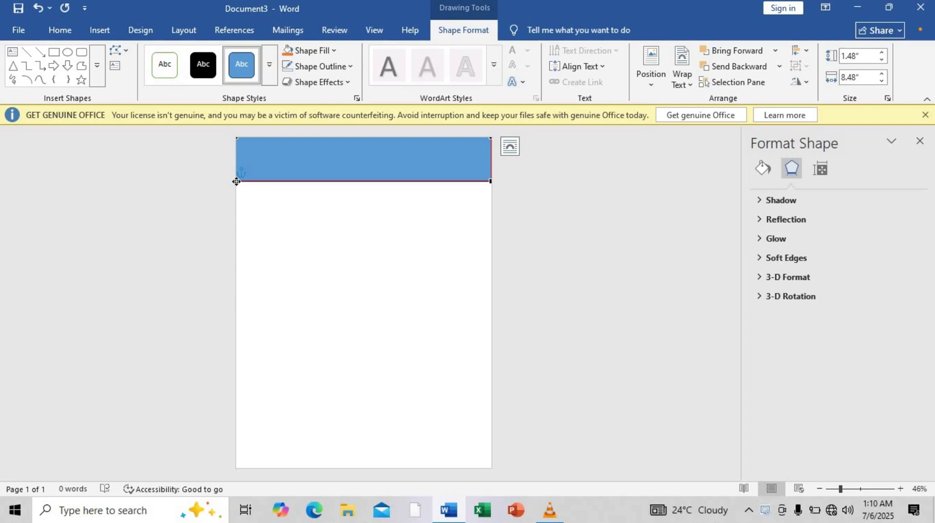
drag(236, 182, 237, 174)
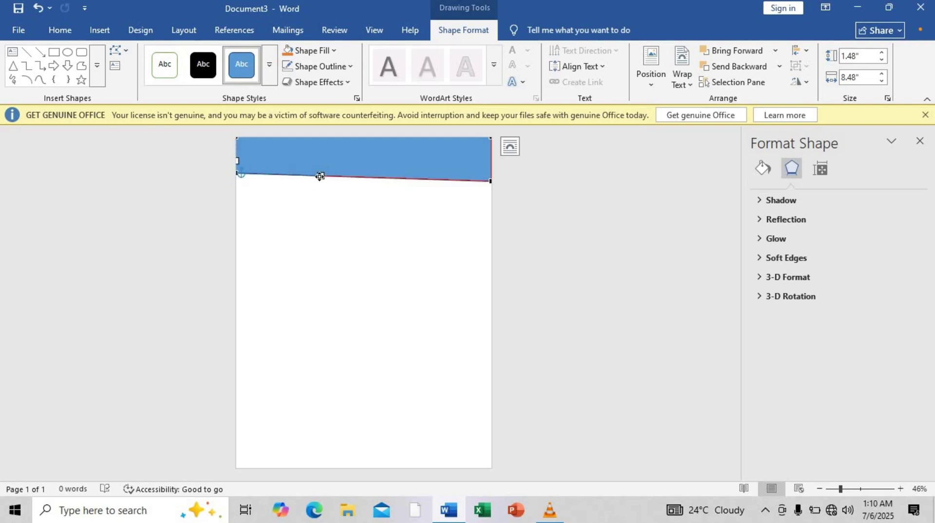
drag(319, 176, 278, 130)
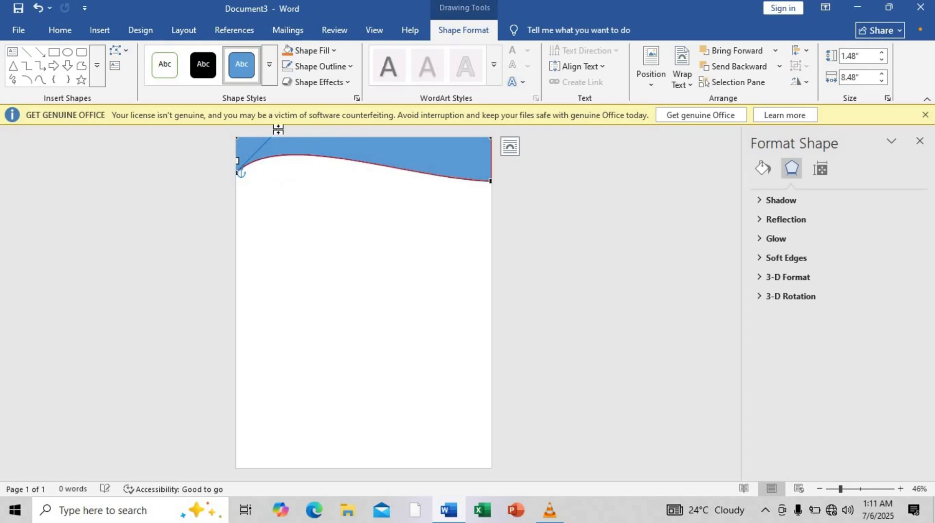
click(362, 157)
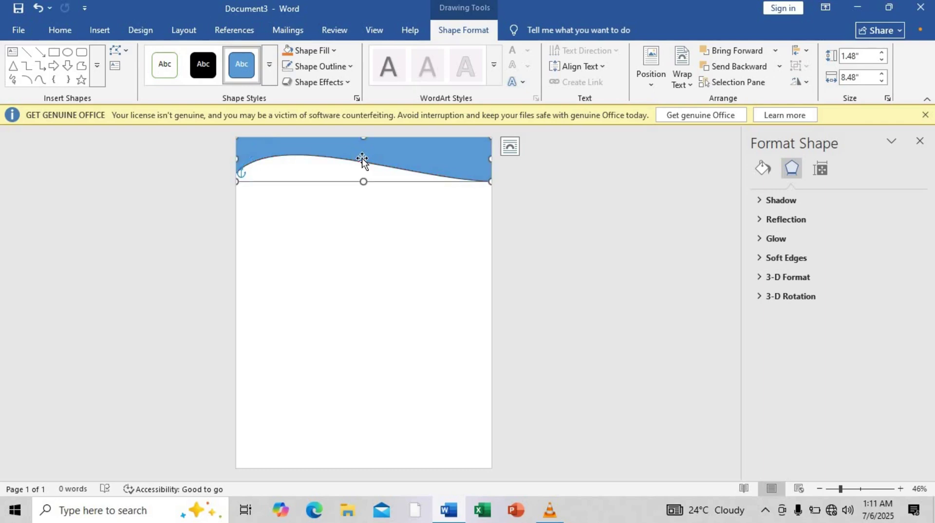
Set the wave header to No Outline and resize its height to 1.52".
click(339, 68)
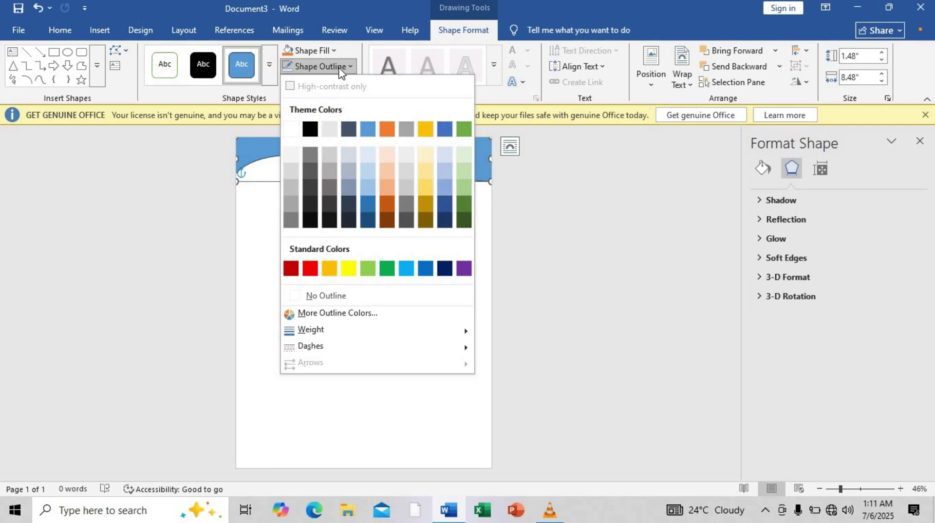
click(246, 154)
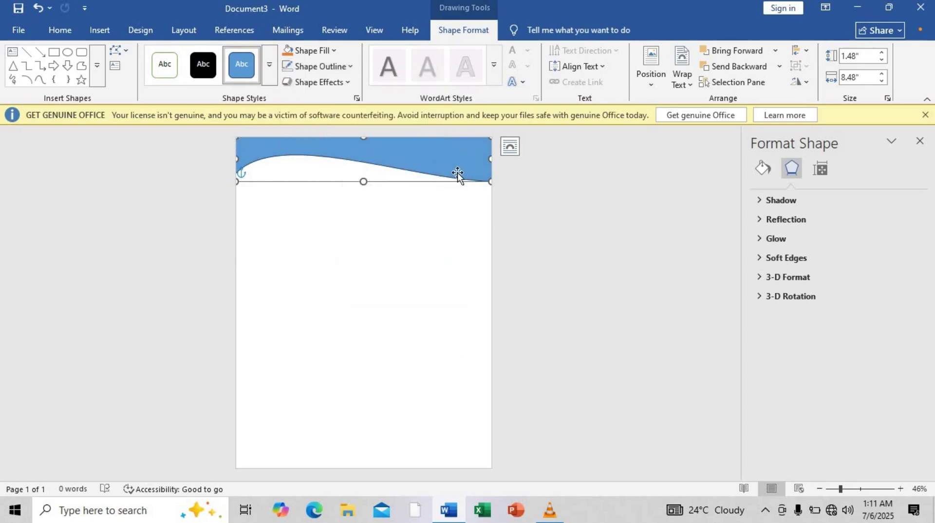
click(352, 68)
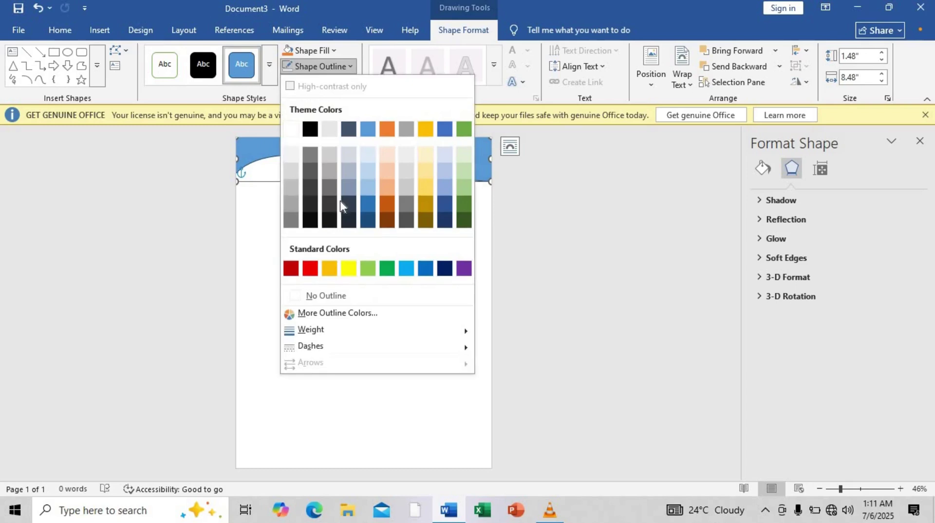
click(325, 296)
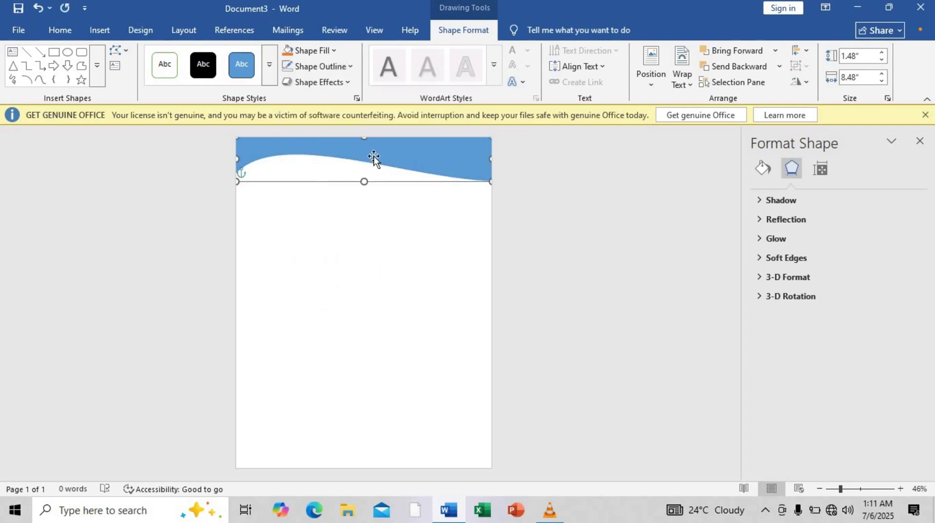
drag(374, 158, 365, 137)
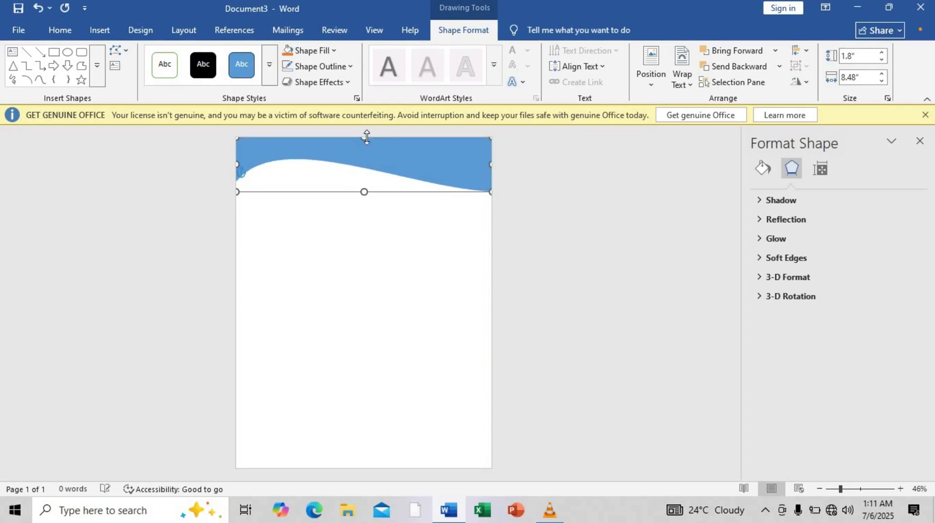
drag(364, 191, 363, 184)
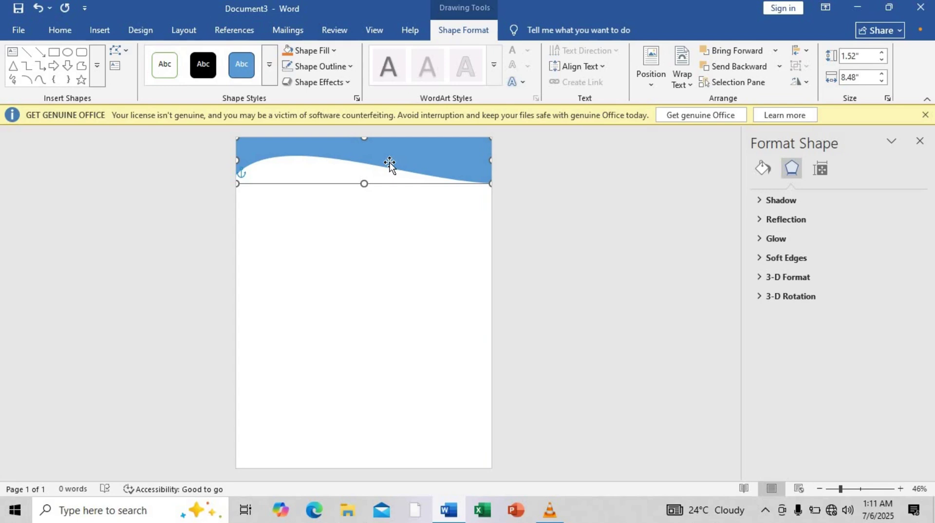
Give the wave header a solid dark green fill in Format Shape.
right_click(390, 162)
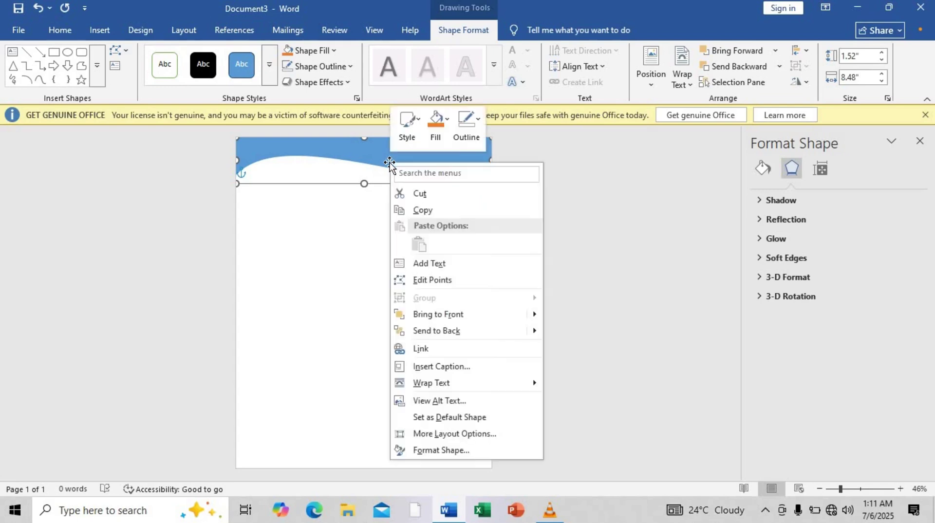
click(424, 451)
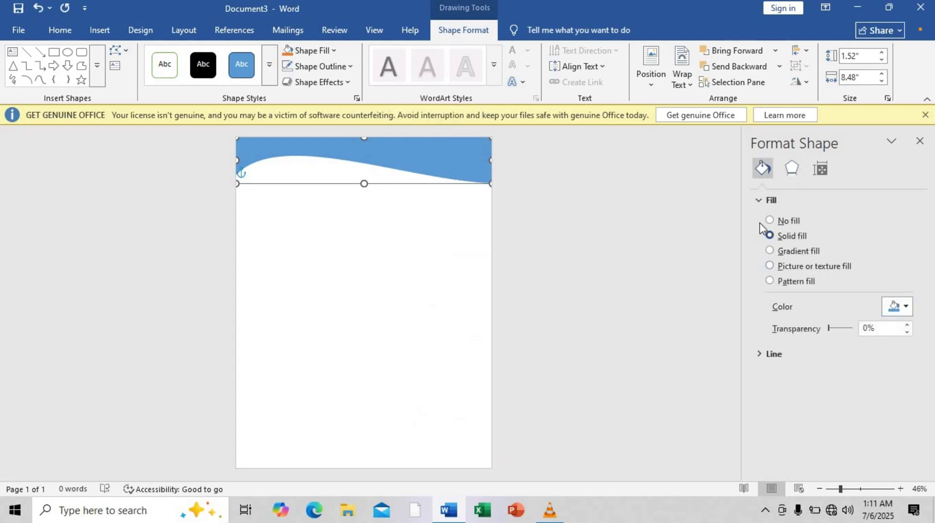
click(909, 309)
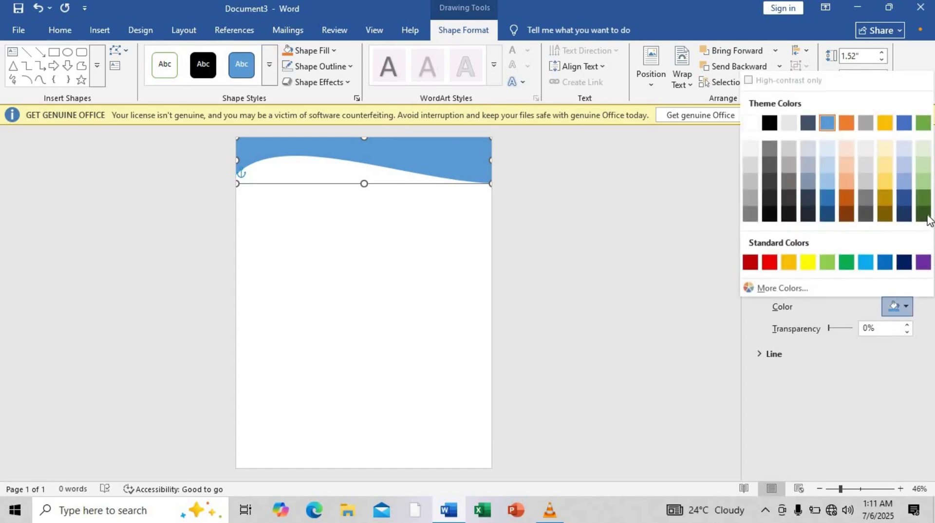
click(927, 214)
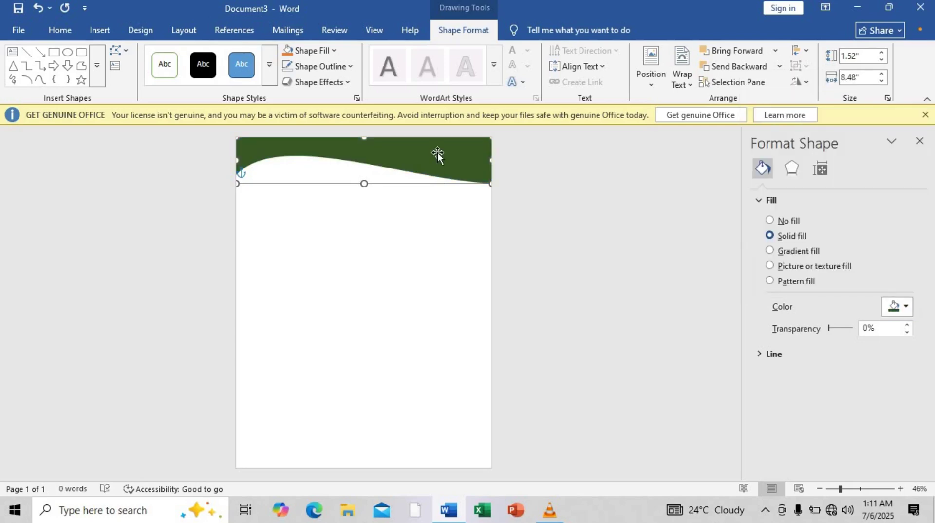
Duplicate the green wave, fill the copy black, and move it up to the page top.
drag(437, 153, 435, 182)
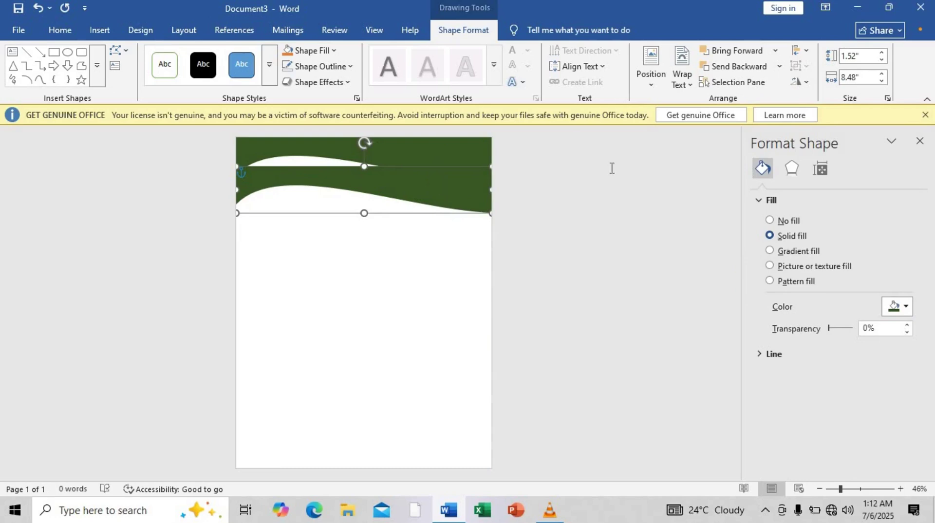
click(897, 306)
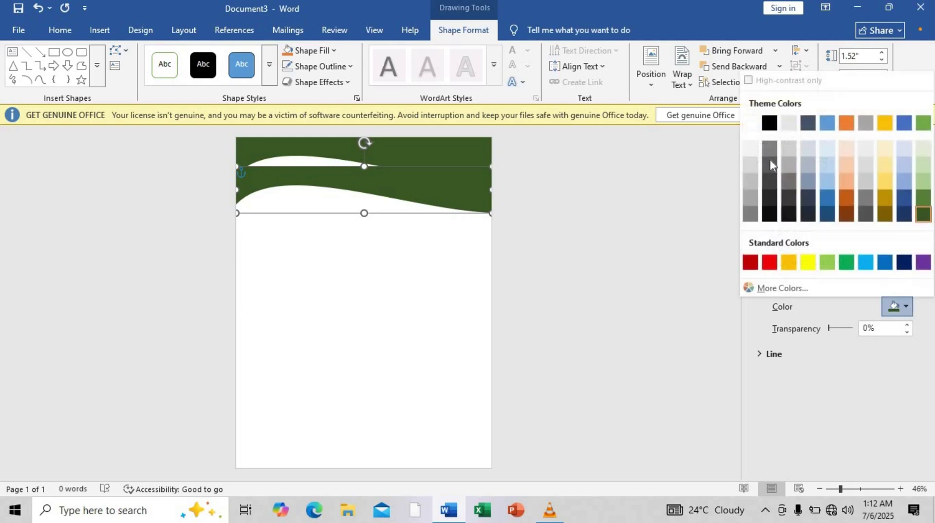
click(769, 123)
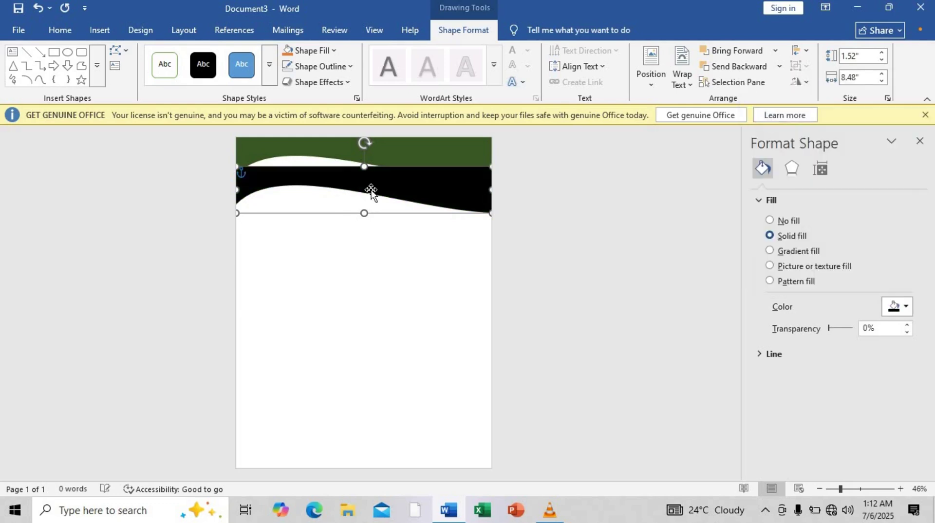
drag(372, 193, 366, 158)
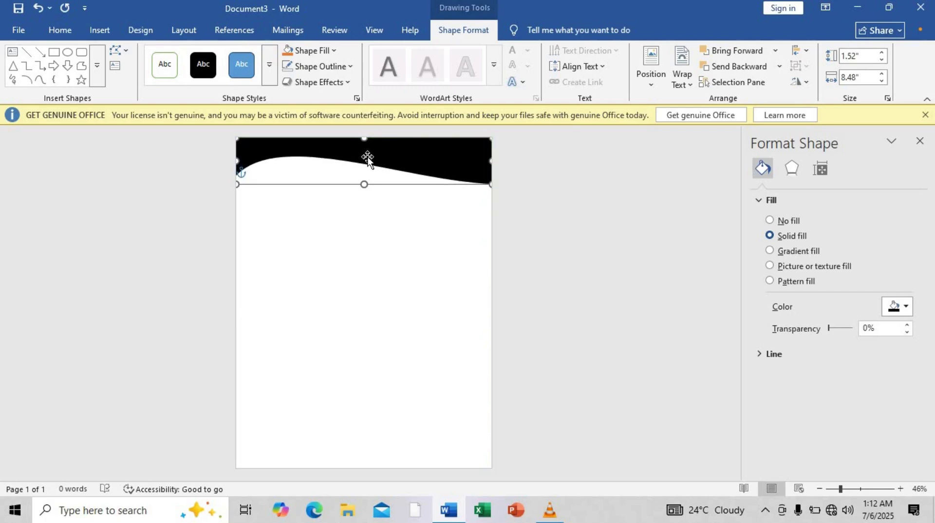
Adjust the black wave's left and right edit points, leaving it 1.5" tall by 8.5" wide.
click(119, 51)
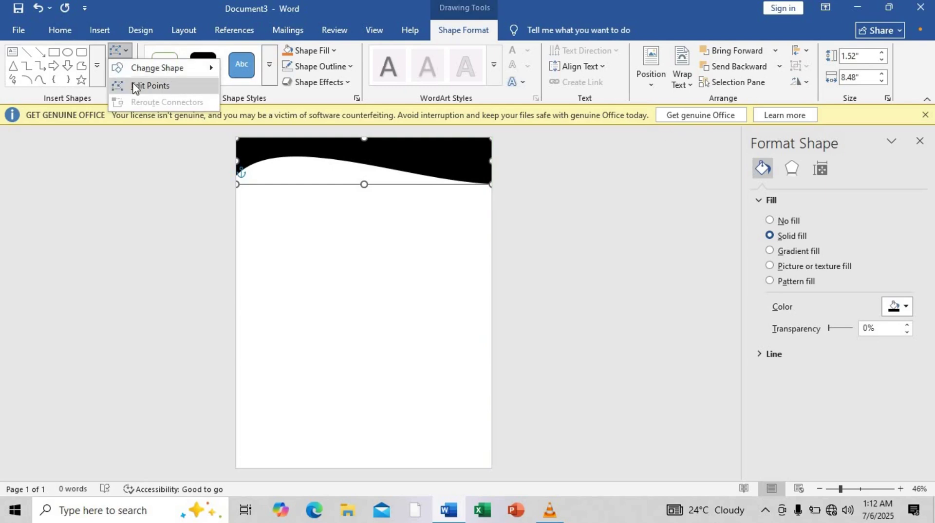
click(136, 87)
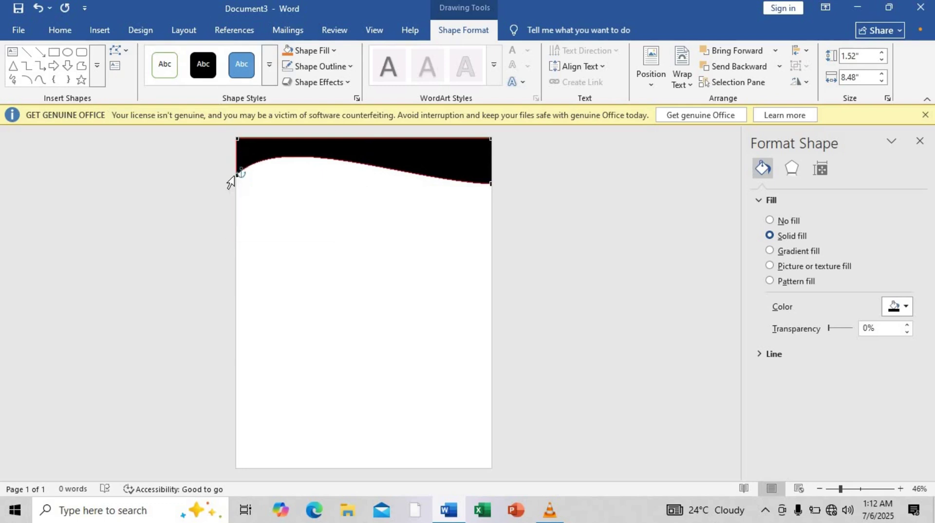
drag(236, 174, 236, 182)
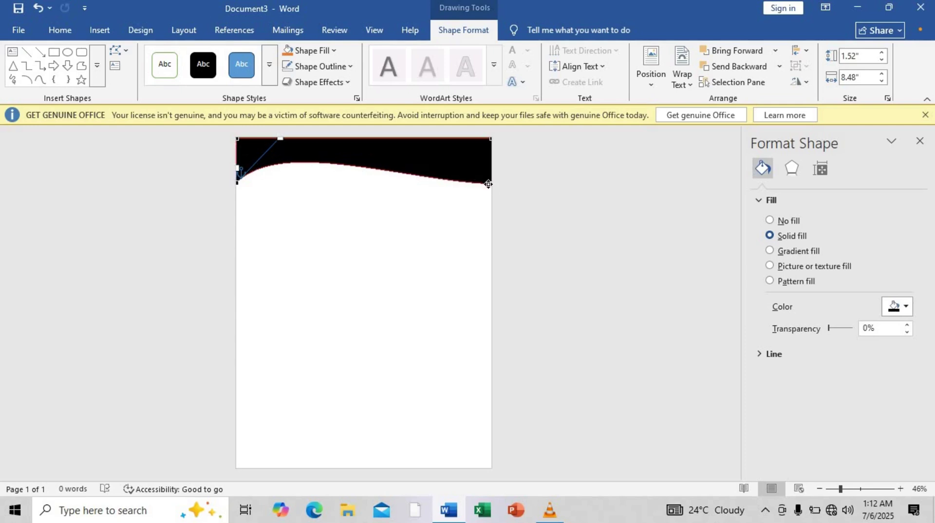
drag(490, 181, 490, 183)
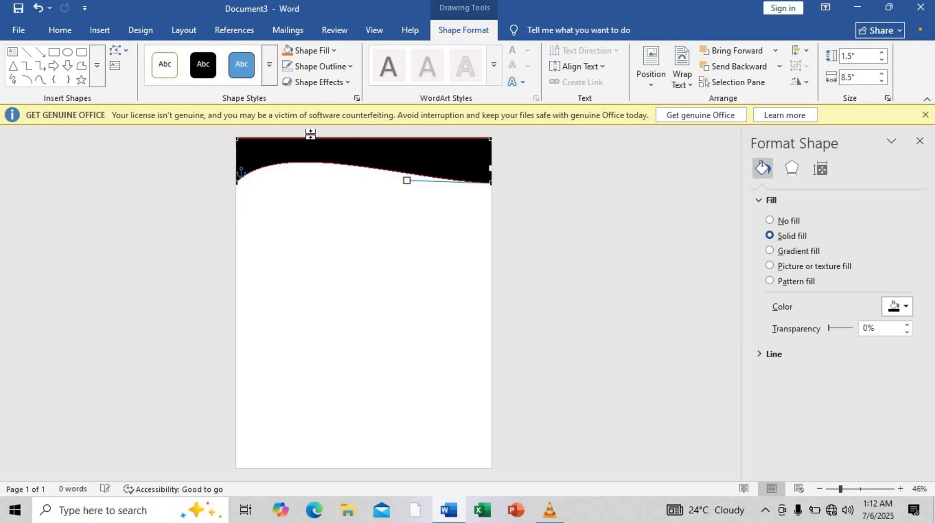
click(341, 154)
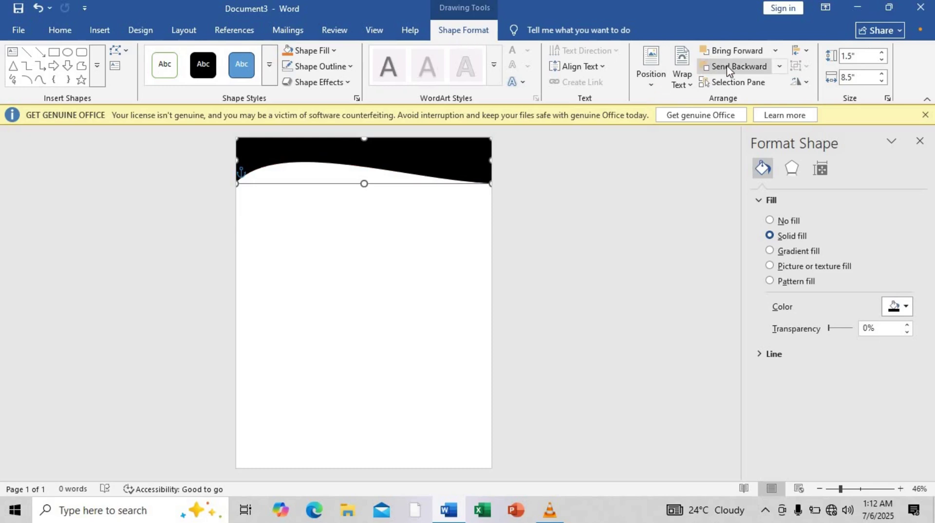
Send the black wave behind the green wave and nudge it slightly lower.
click(727, 70)
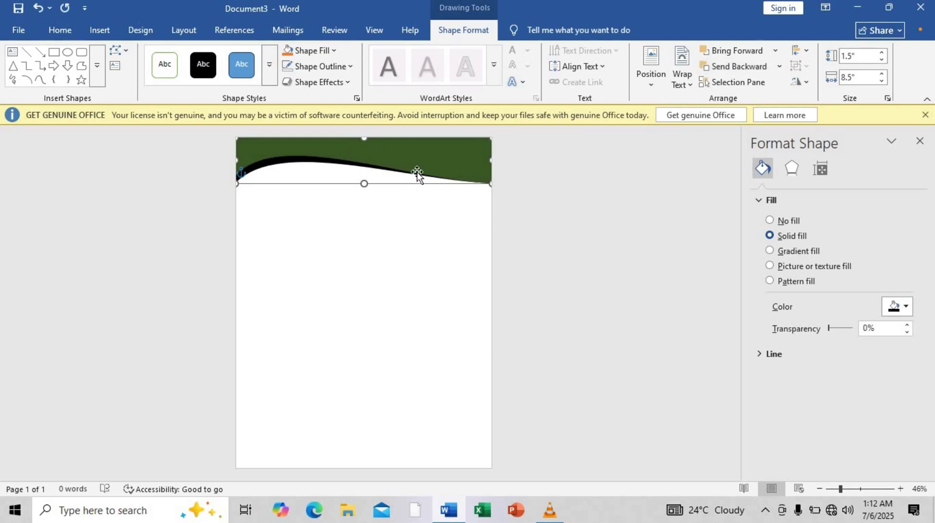
click(415, 203)
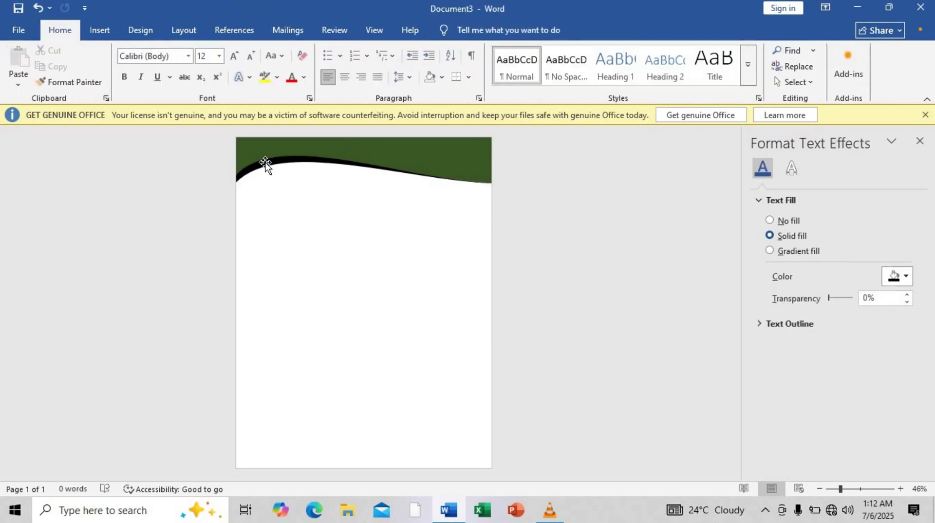
click(264, 163)
key(Down)
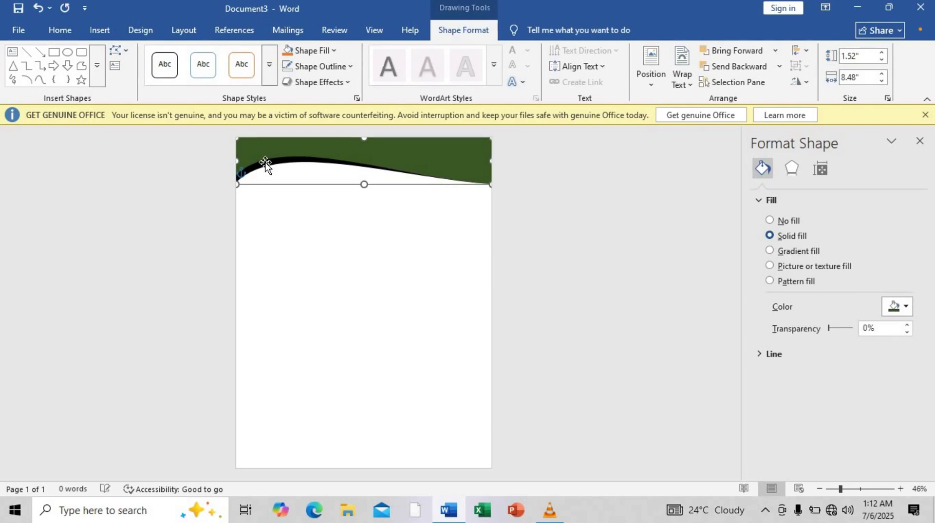
key(Down)
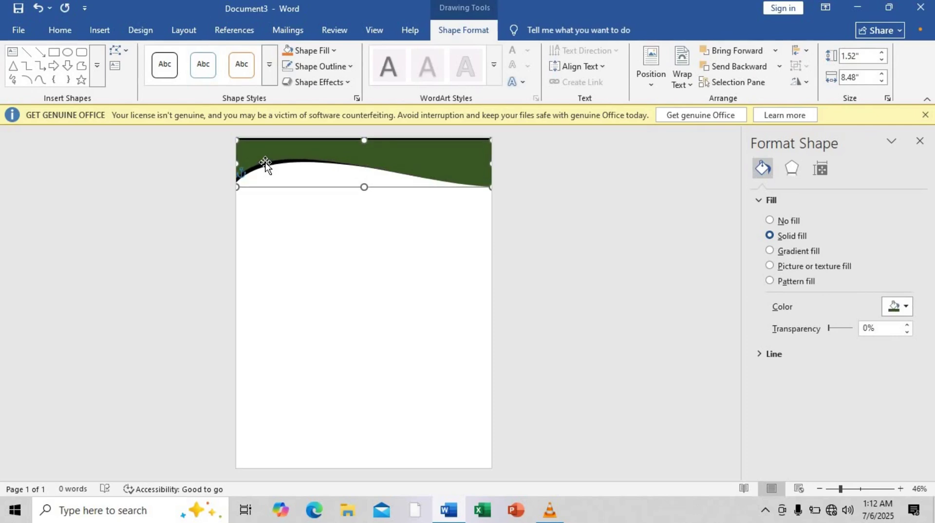
key(Up)
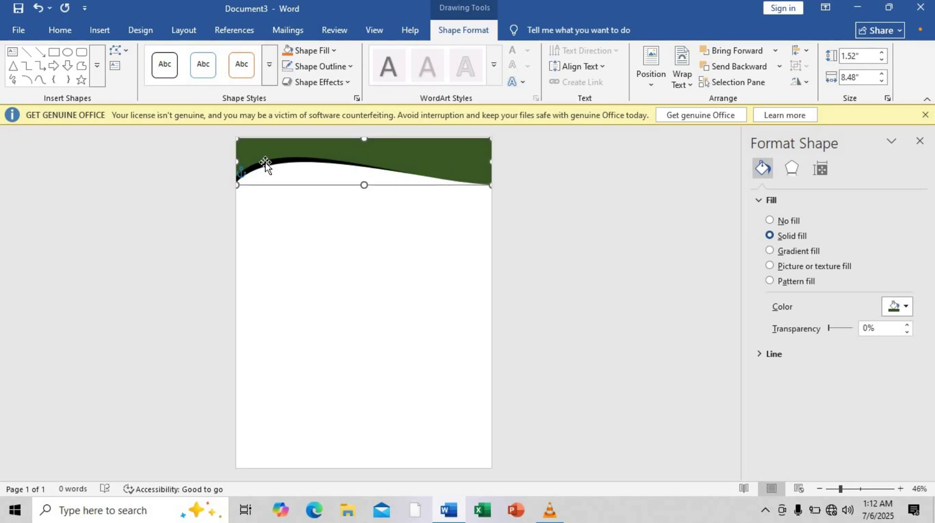
key(Up)
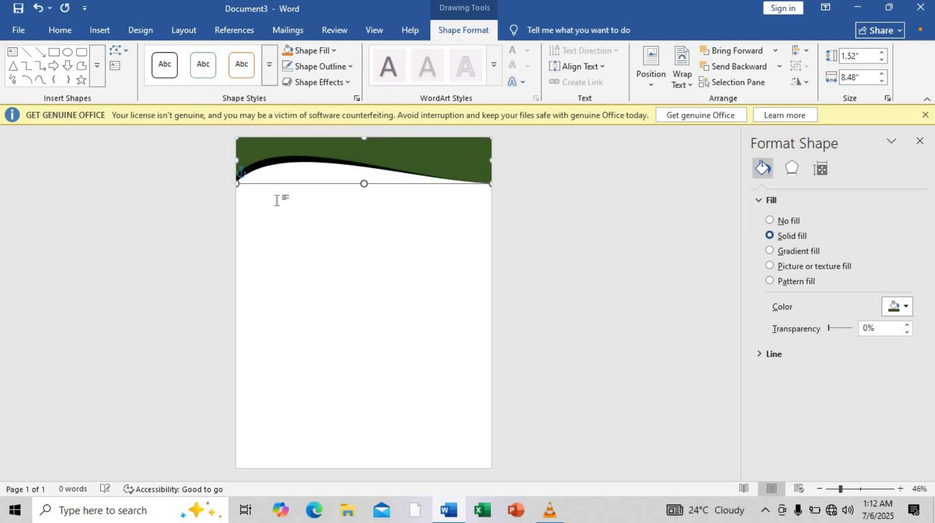
key(ctrl+Down)
click(274, 195)
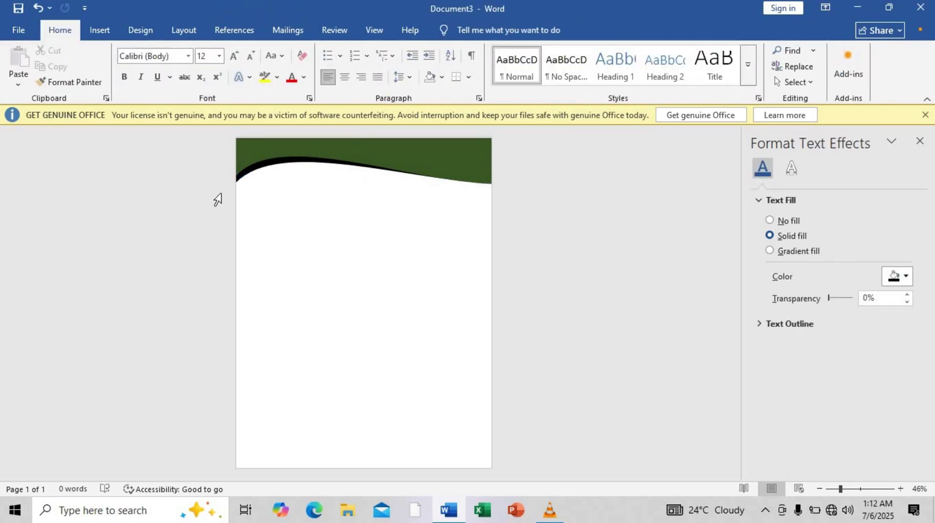
Fine-tune the green wave's position so a thin black band shows beneath it.
click(254, 168)
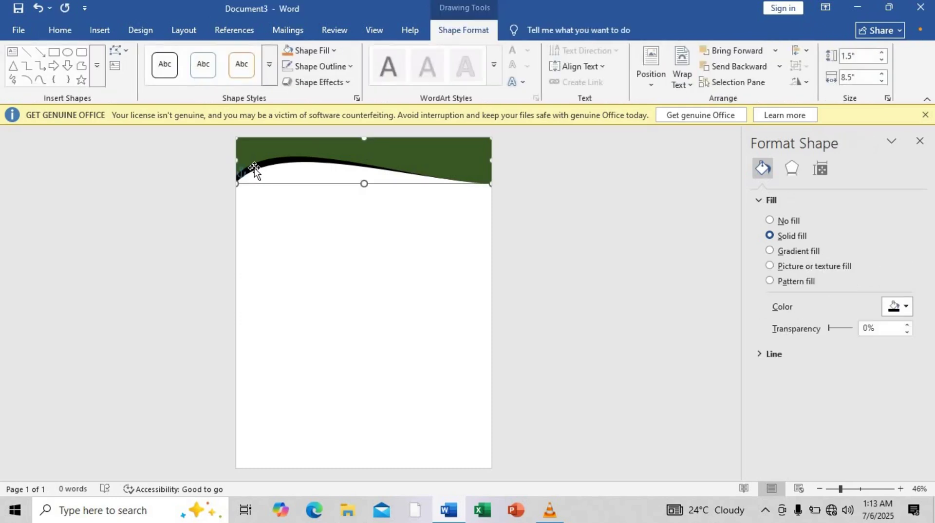
key(ctrl+Down)
key(ctrl+Down)
key(ctrl+Down)
key(ctrl+Down)
key(ctrl+Down)
key(ctrl+Down)
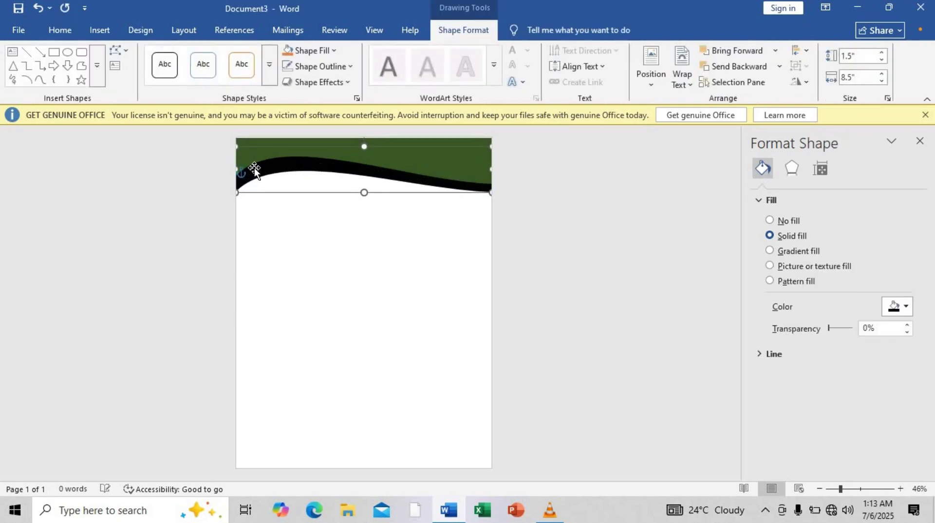
key(ctrl+Up)
key(ctrl+Up)
key(ctrl+Up)
key(ctrl+Up)
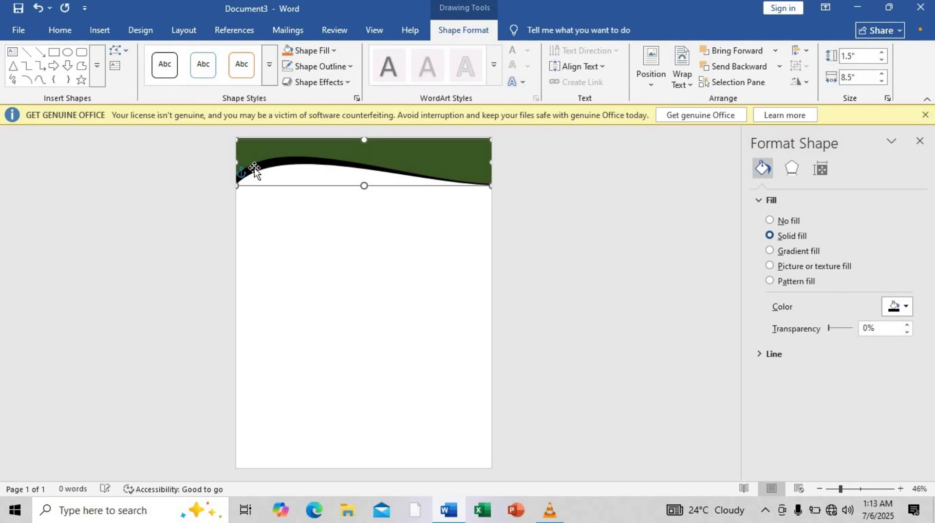
click(266, 217)
click(278, 153)
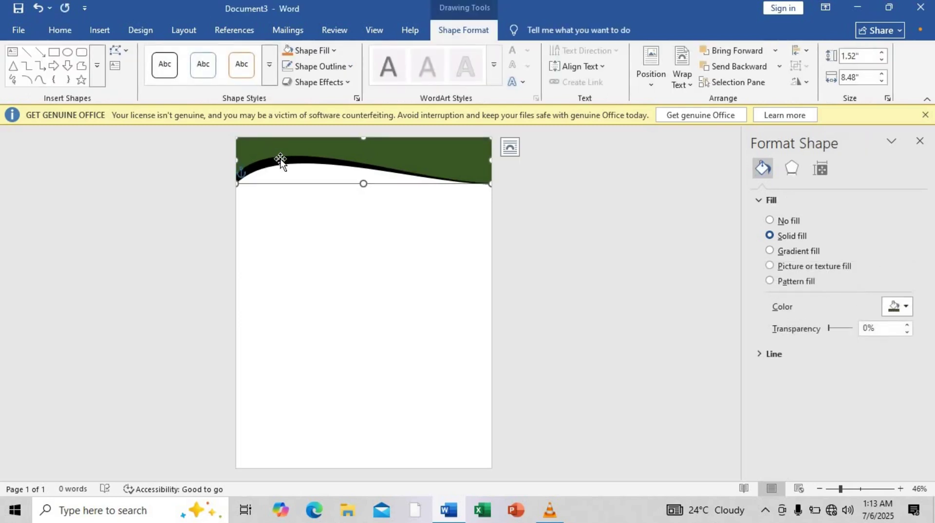
click(305, 237)
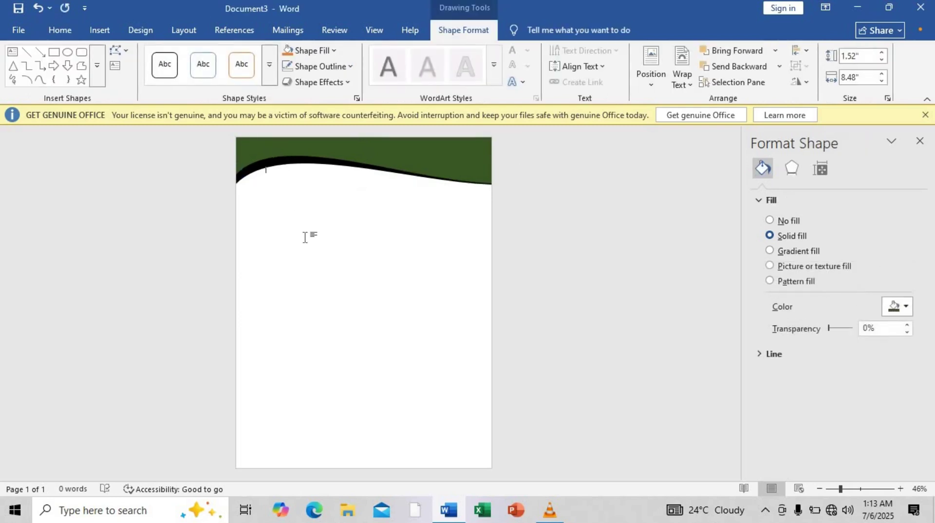
Draw a thin rectangle bar across the lower part of the page.
click(103, 29)
click(187, 73)
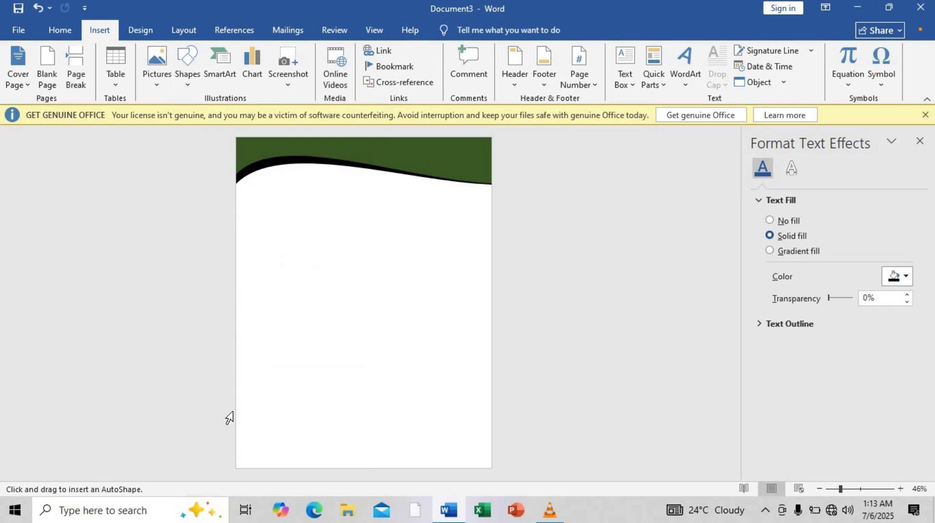
mouse_move(236, 411)
mouse_down()
mouse_move(259, 423)
mouse_move(499, 415)
mouse_move(491, 415)
mouse_up()
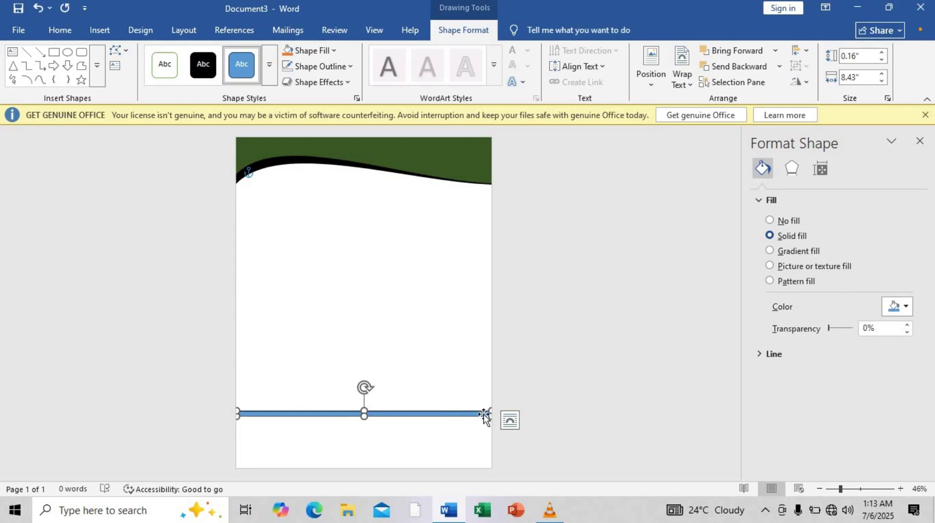
drag(472, 413, 472, 451)
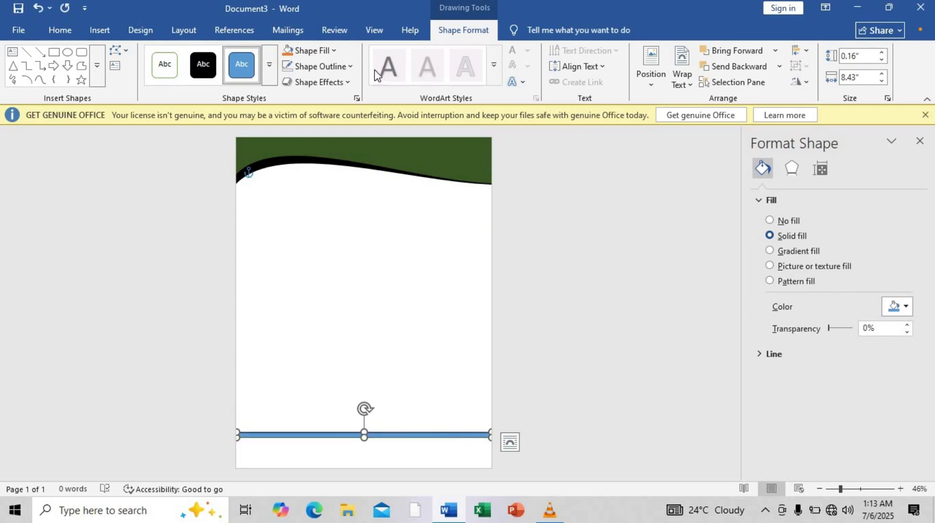
Remove the bar's outline and stretch it to the page edges, 8.59" wide by 0.2" tall.
click(343, 71)
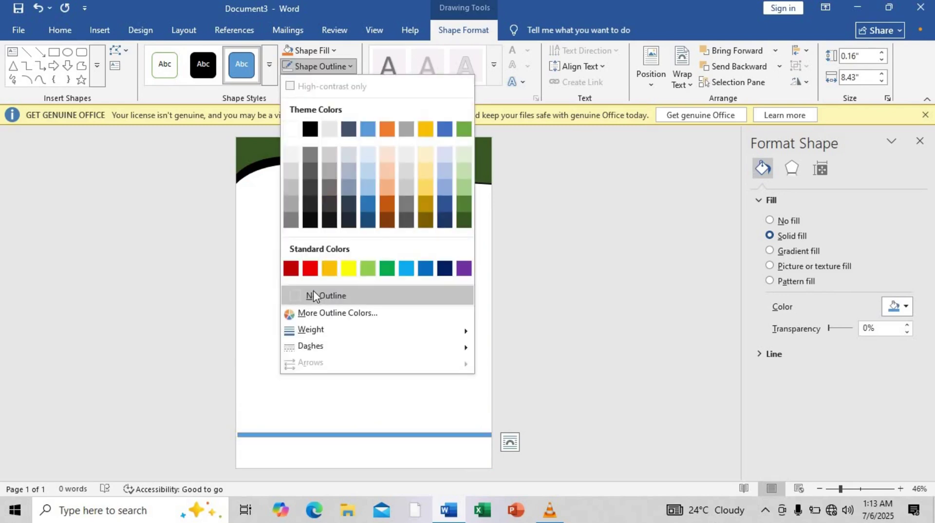
click(314, 293)
click(337, 402)
click(320, 435)
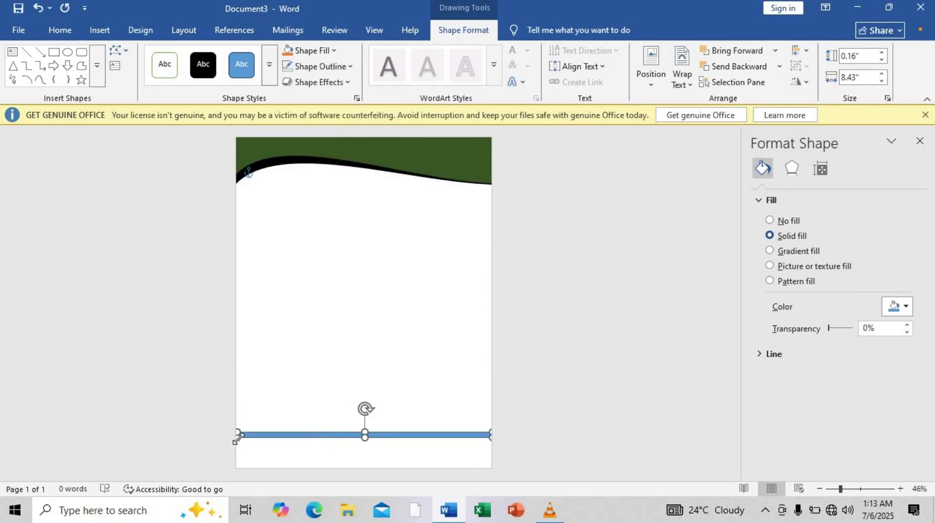
drag(236, 438, 235, 437)
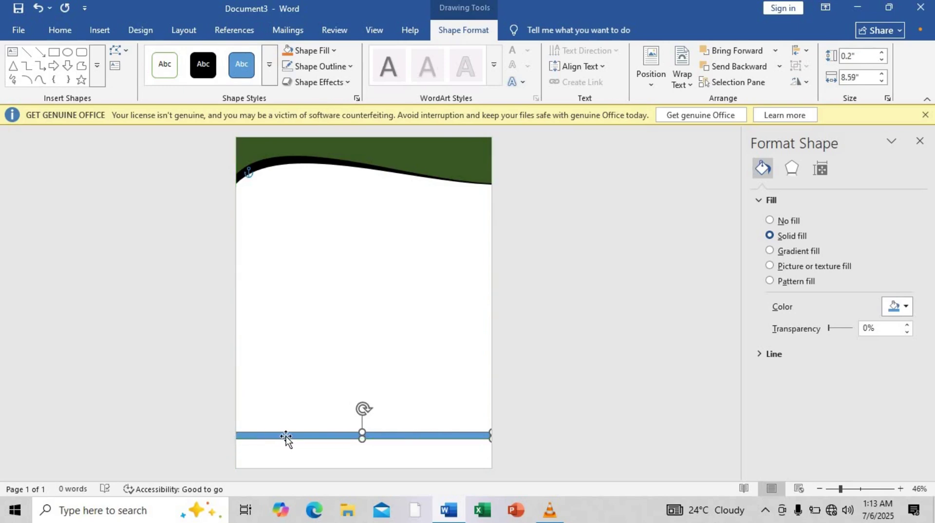
Fill the bottom bar black in Format Shape and move it slightly lower.
right_click(287, 436)
click(341, 428)
click(901, 307)
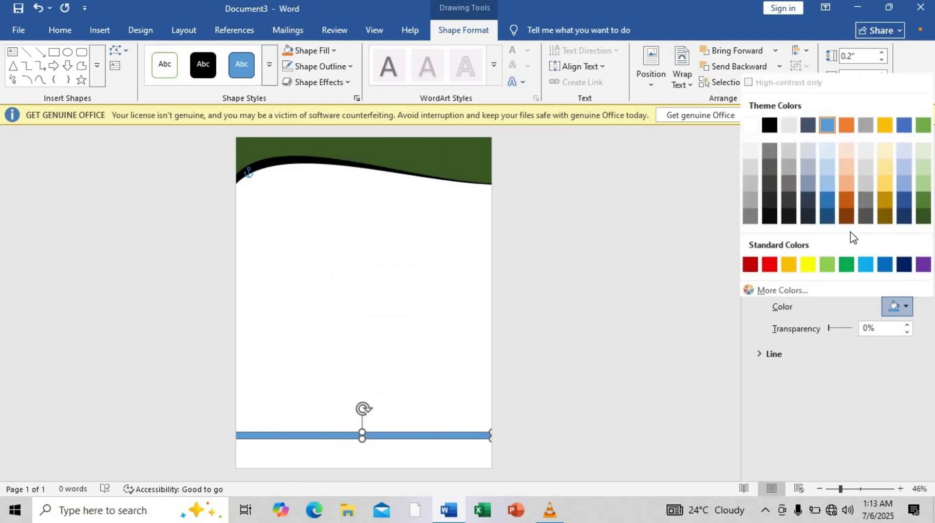
click(762, 122)
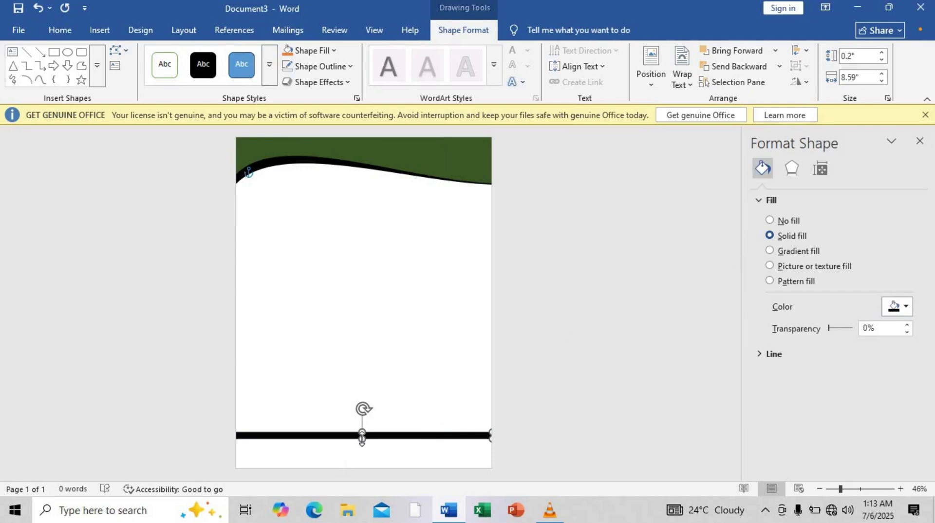
drag(362, 435, 383, 452)
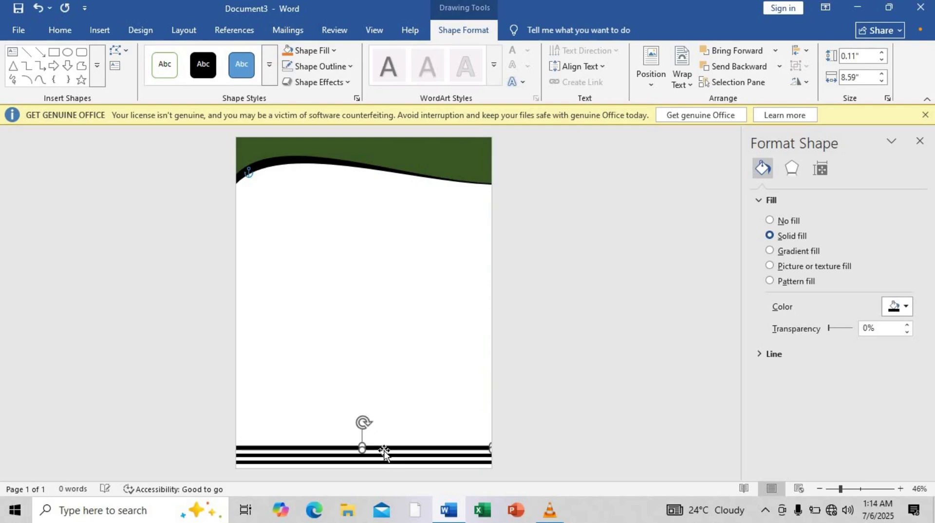
Nudge the top bottom-edge stripe up, thicken it to 0.41", and fill it dark green.
click(385, 449)
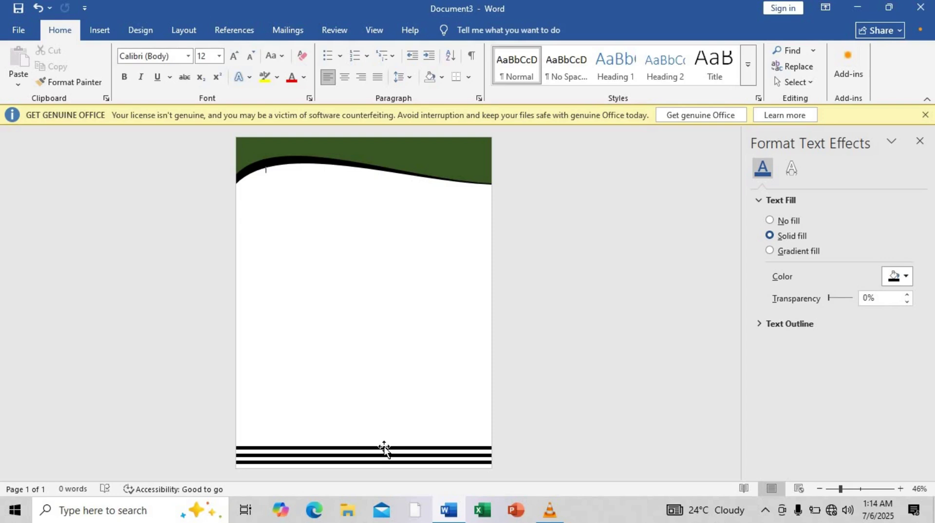
click(385, 449)
key(Up)
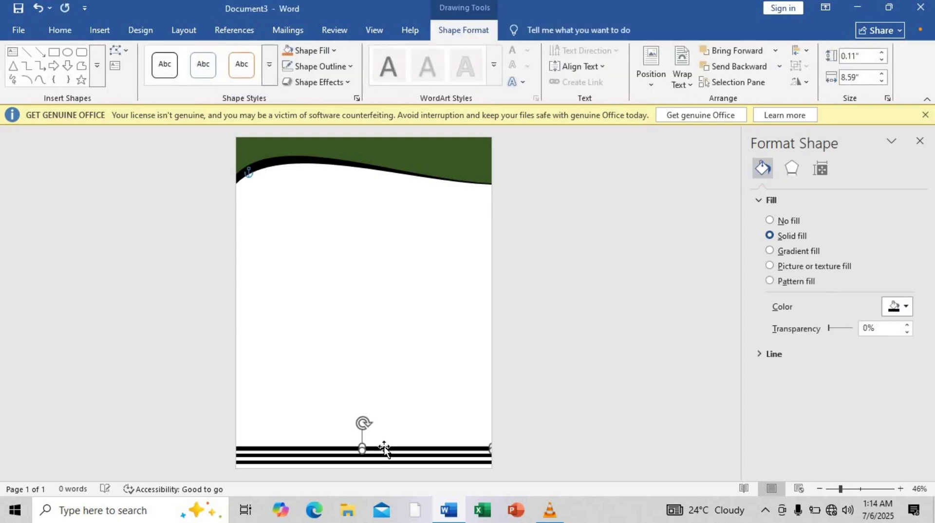
drag(361, 439, 362, 435)
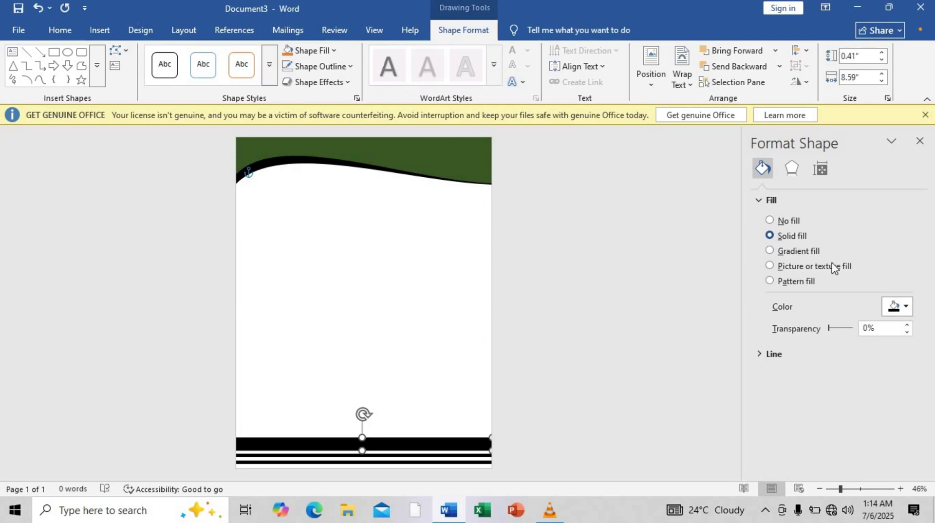
click(906, 309)
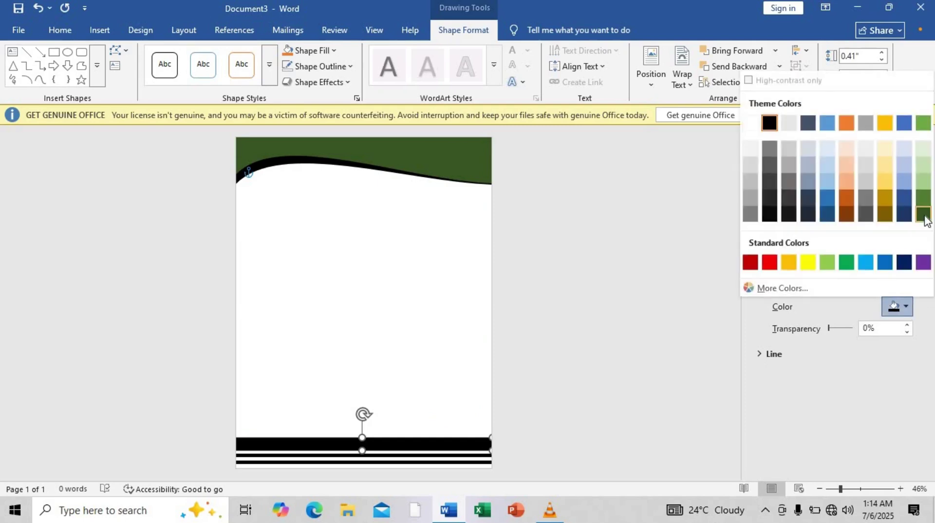
click(924, 216)
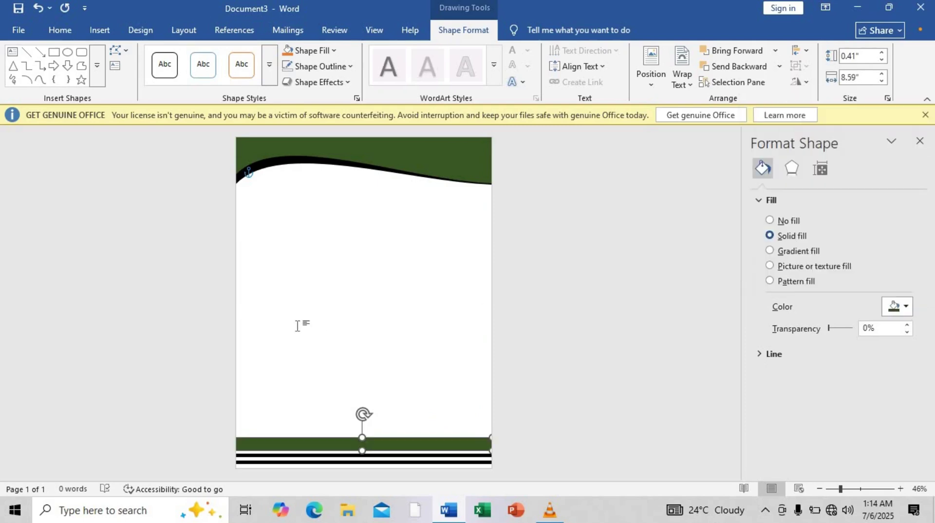
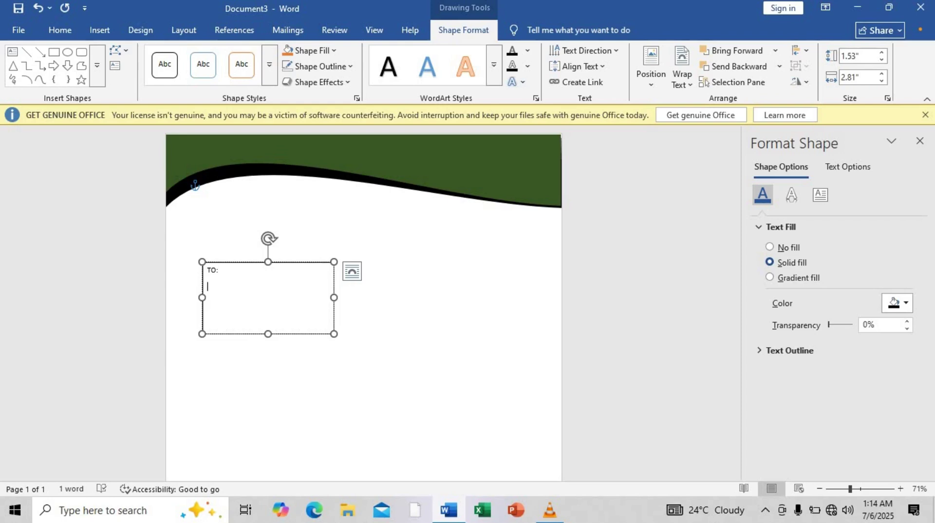
Add 'Name Surname' and 'Chief Executive' lines under TO:, fix the typo, and select all the box text.
key(Return)
text(Name Surname)
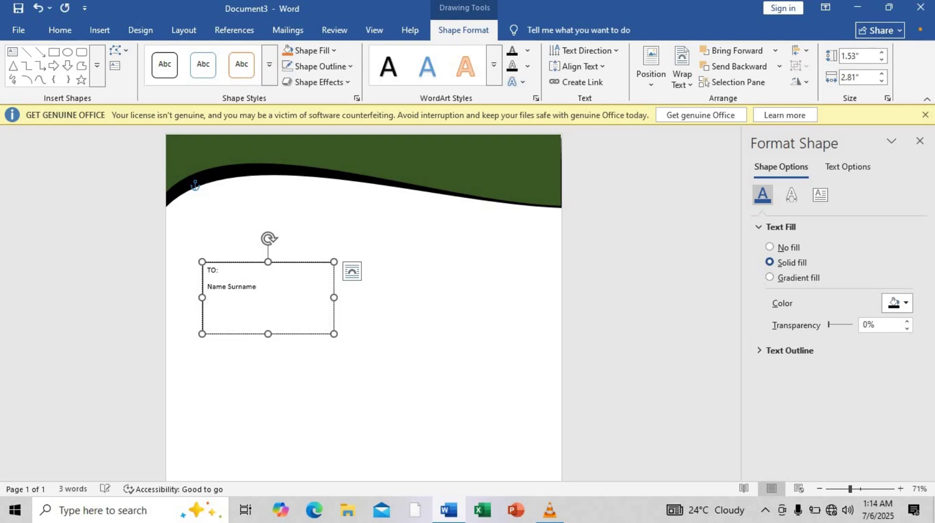
text(Chief Execitive)
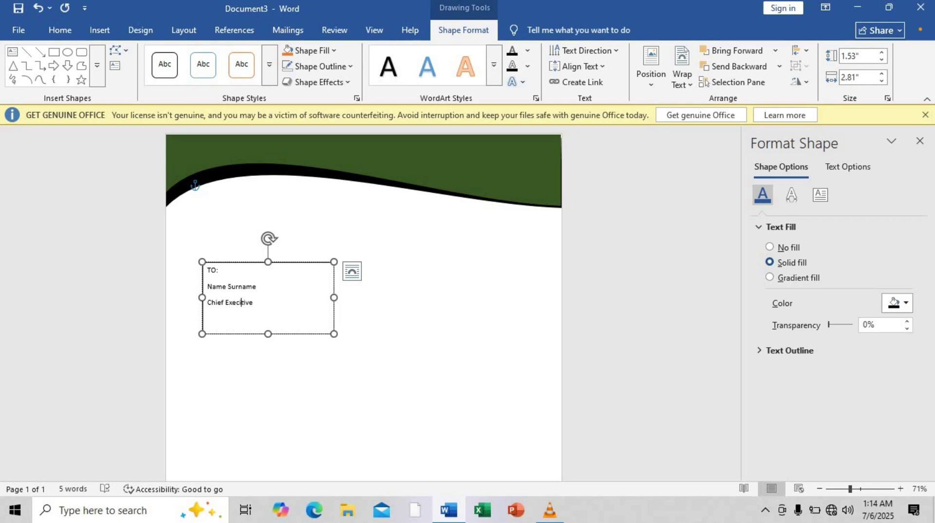
key(Delete)
text(u)
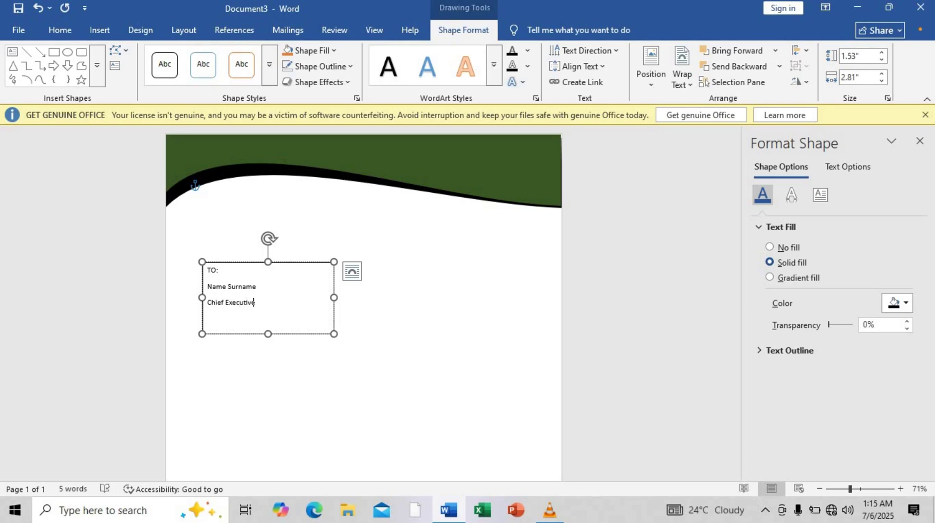
click(256, 303)
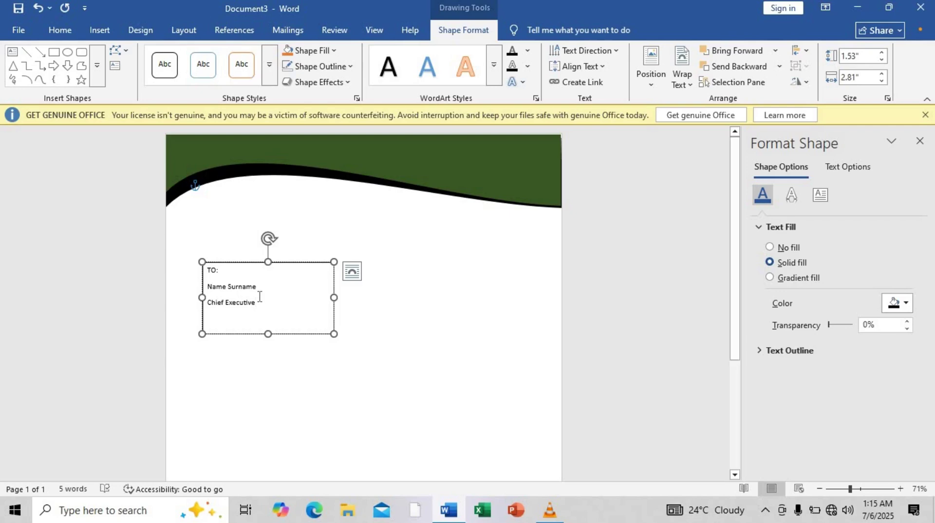
key(ctrl+a)
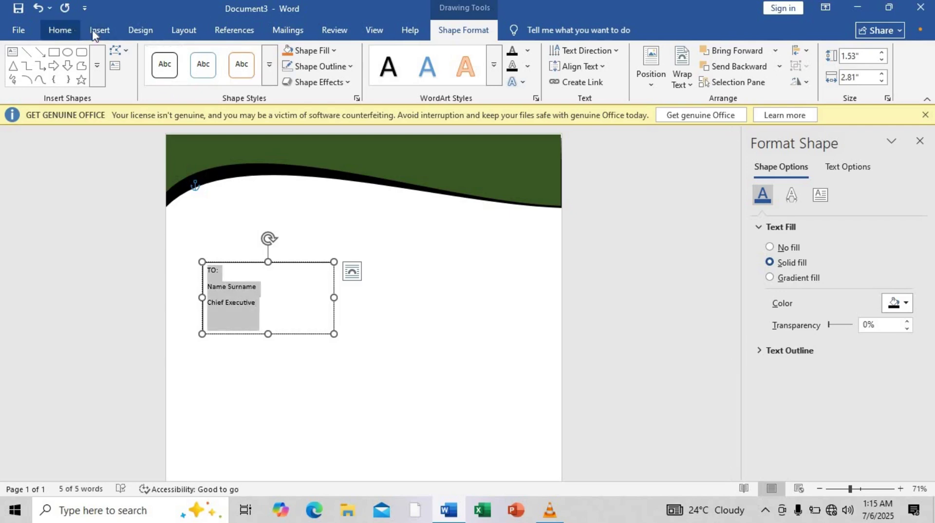
Set the selected recipient text to 13 pt.
click(62, 30)
click(209, 56)
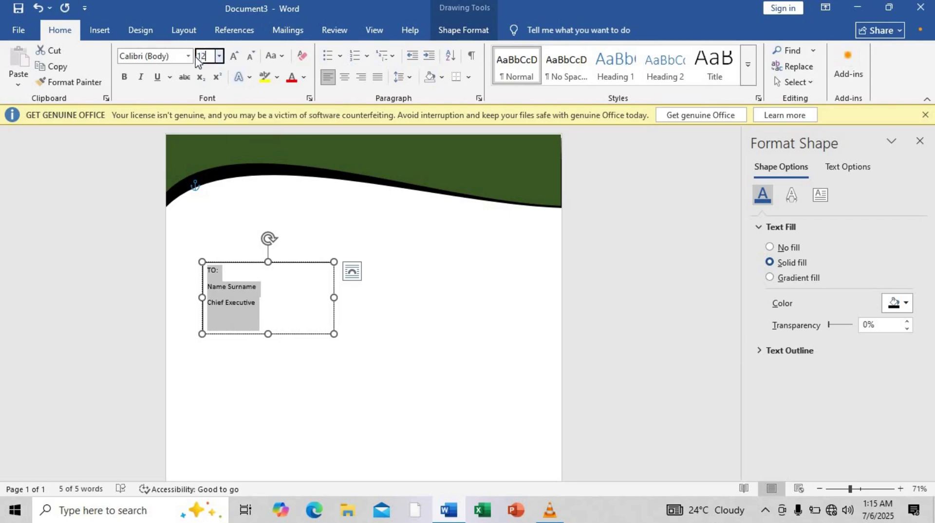
text(1)
Make all three recipient lines bold: TO:, Name Surname and Chief Executive.
click(239, 282)
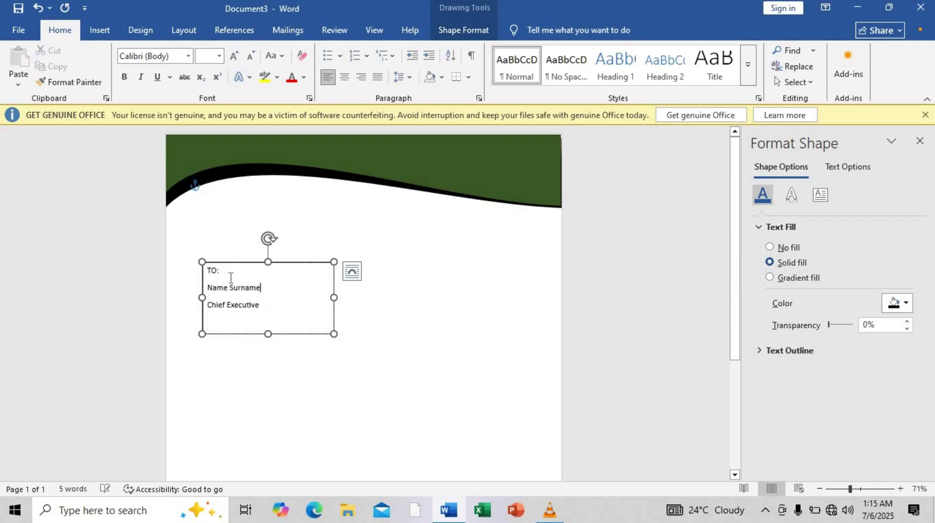
click(197, 272)
shift+click(251, 321)
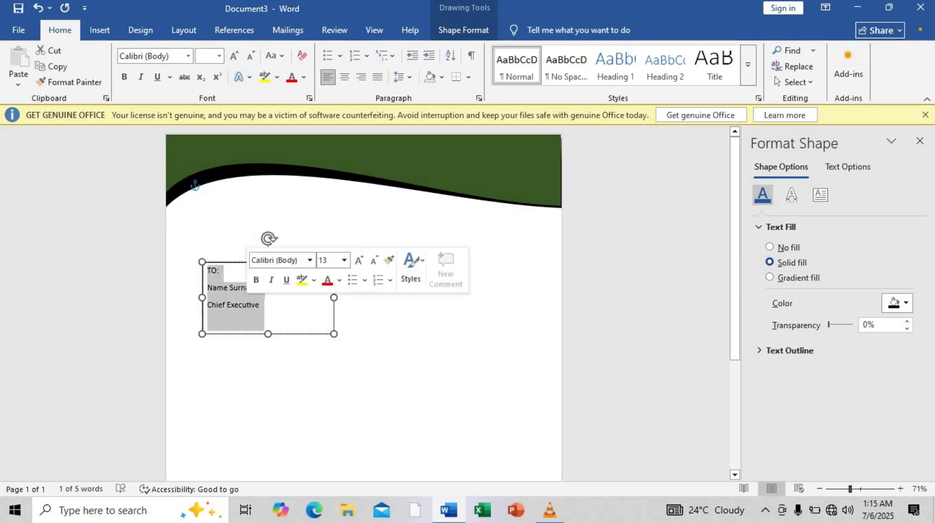
click(124, 77)
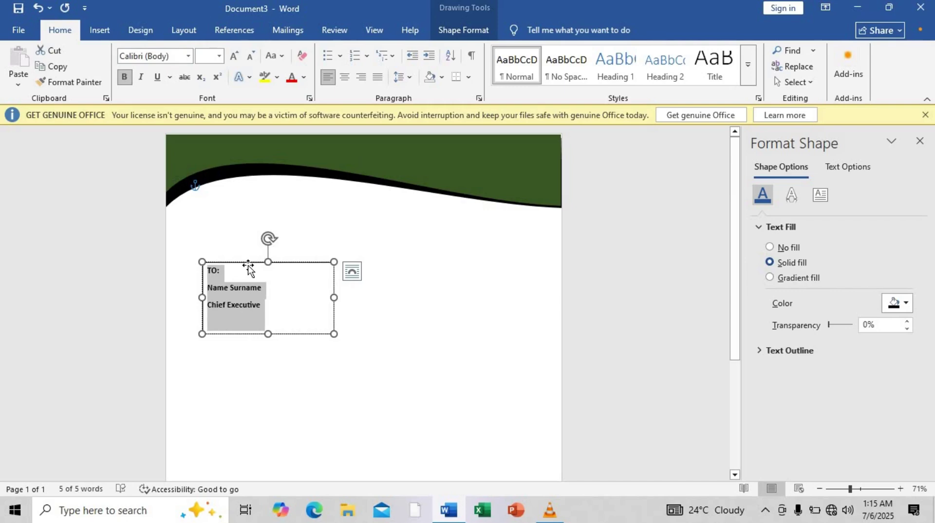
click(242, 268)
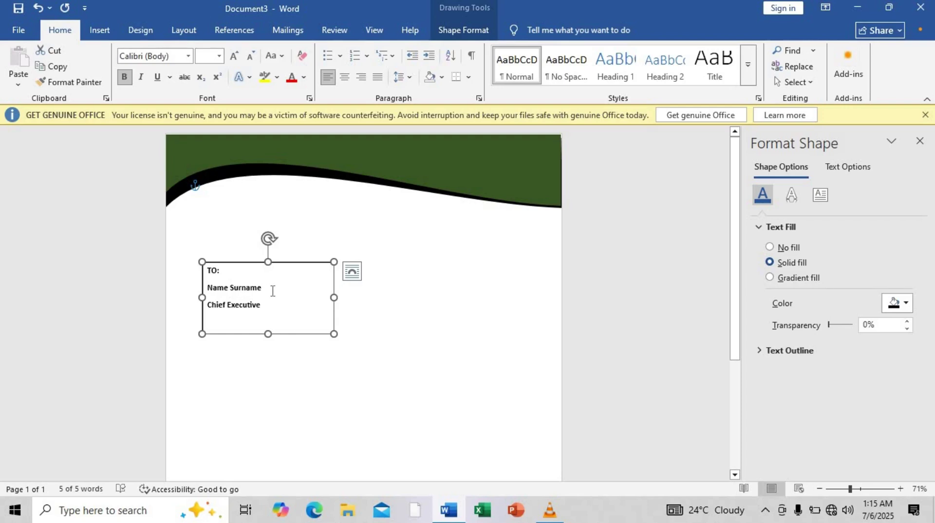
double_click(206, 271)
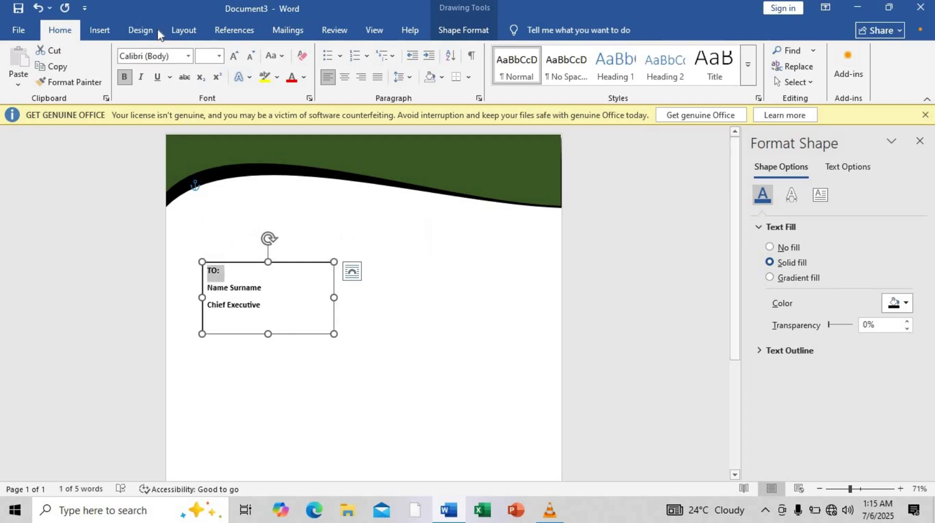
Set 0 pt spacing after the TO: and Name Surname lines, then start a new line after Chief Executive.
click(189, 36)
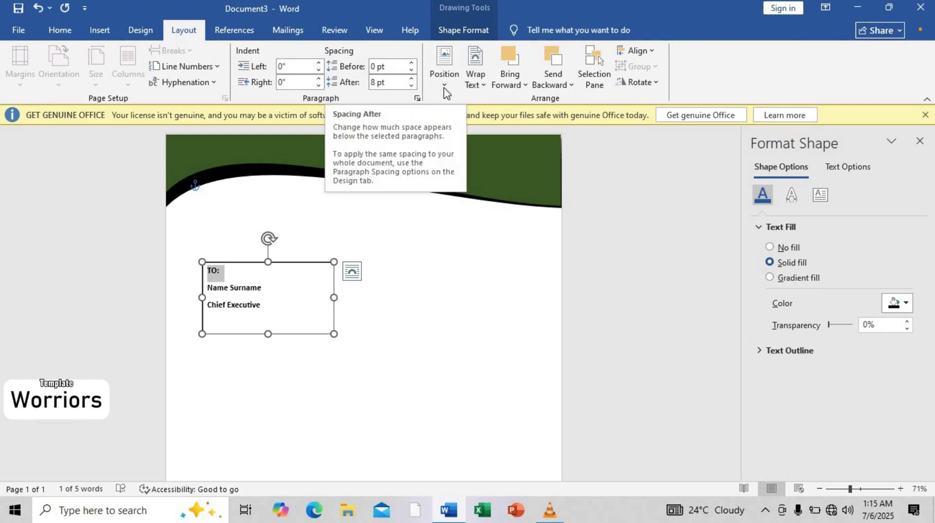
click(412, 86)
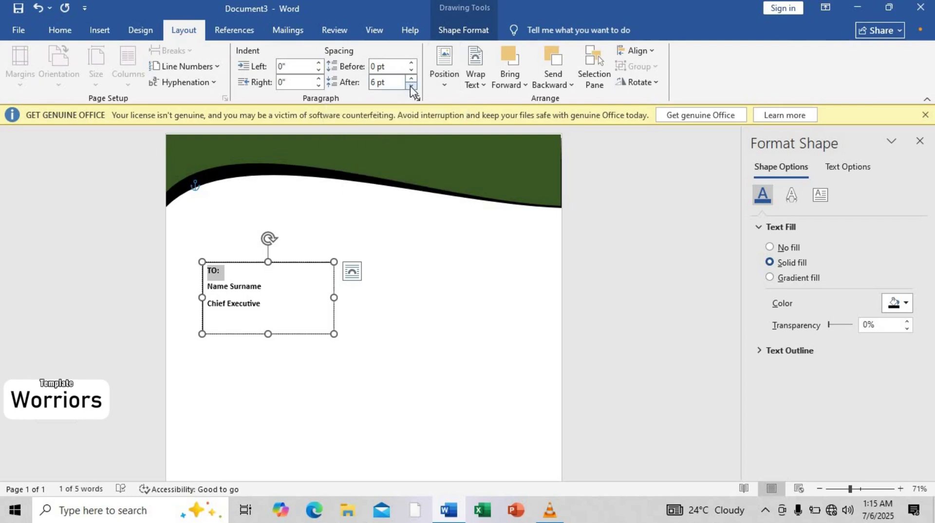
click(411, 86)
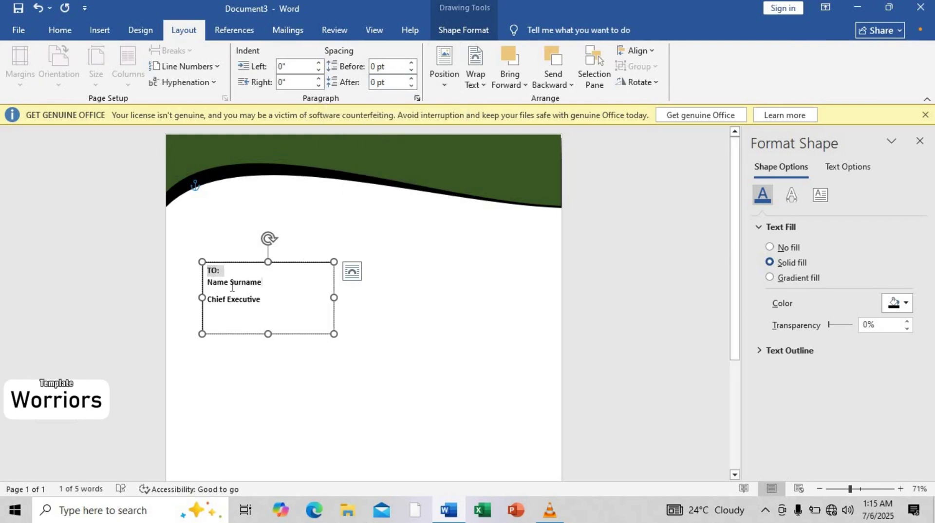
drag(266, 283, 206, 282)
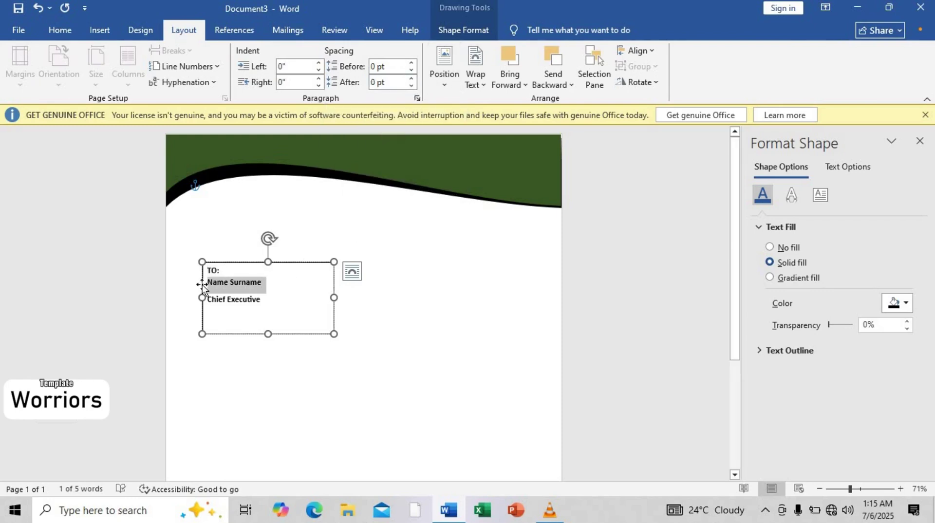
click(411, 86)
click(412, 85)
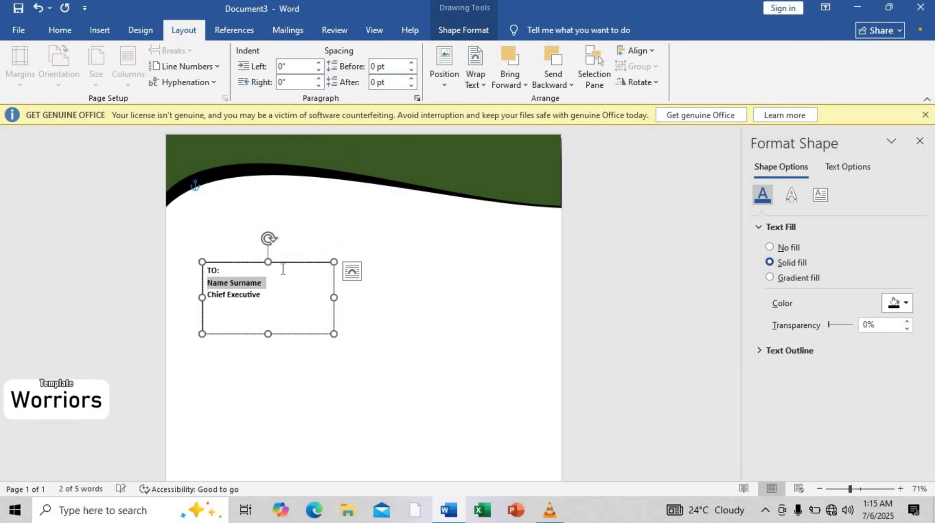
click(268, 295)
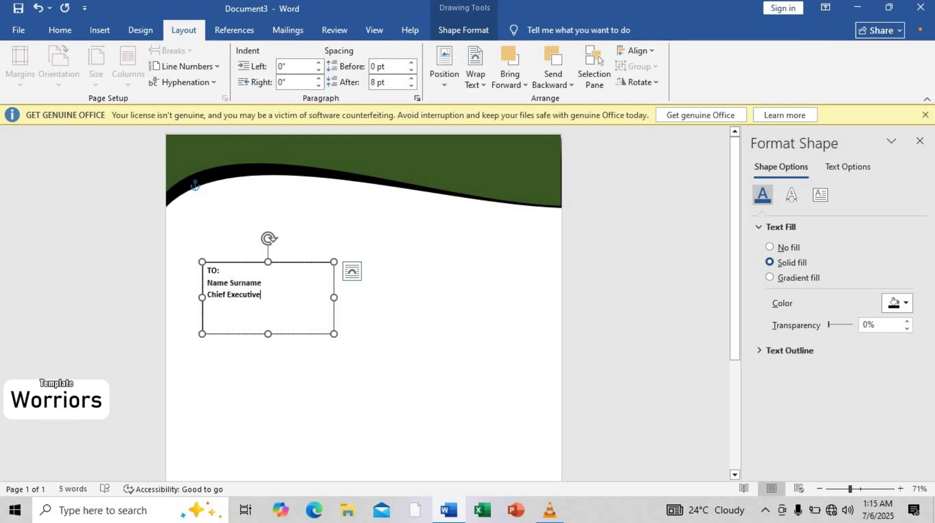
key(Return)
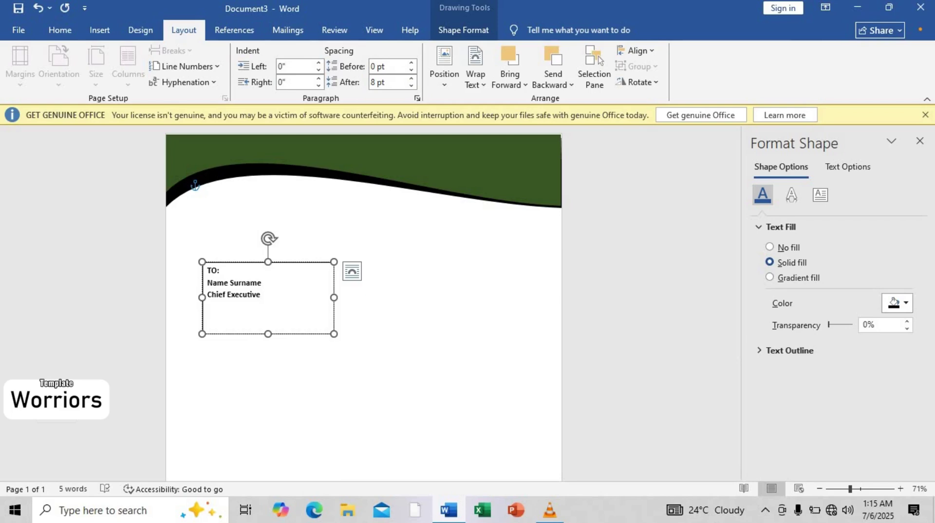
Type a phone number line and a street address line below Chief Executive.
text(+)
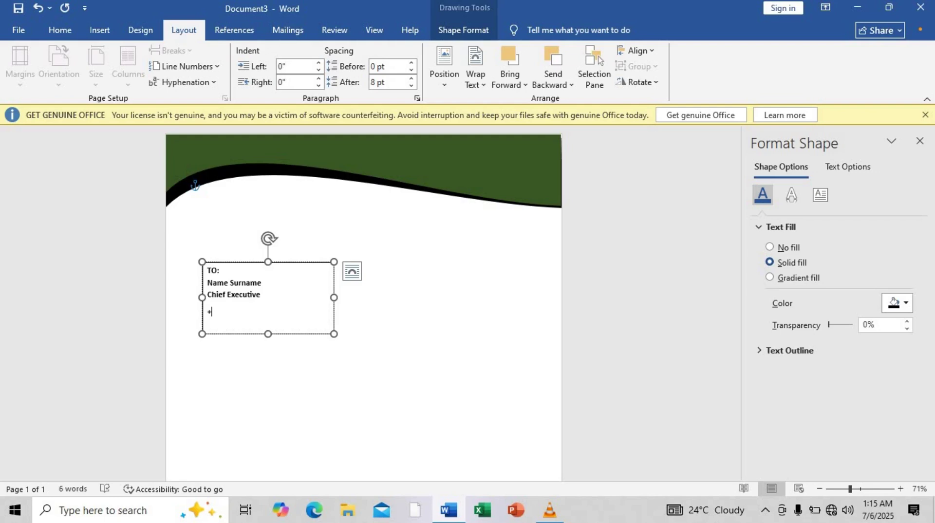
text(123)
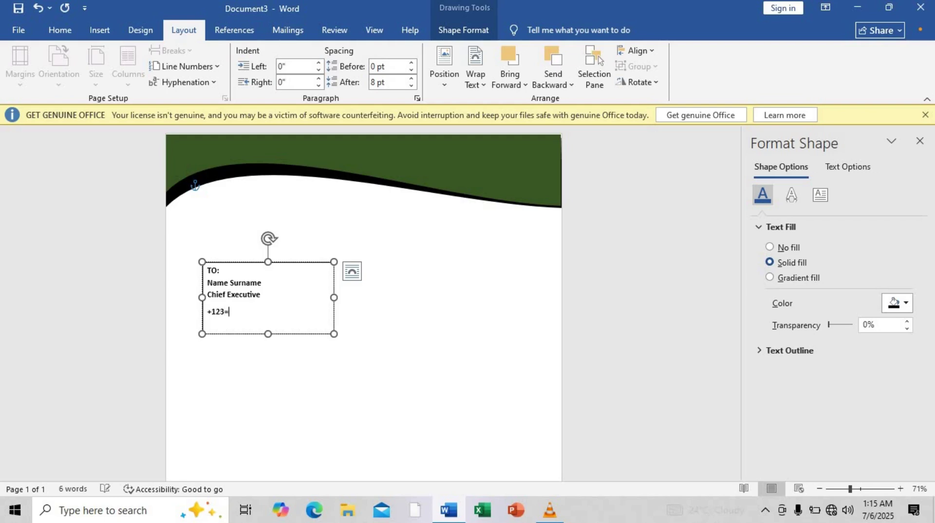
text(-456-7890)
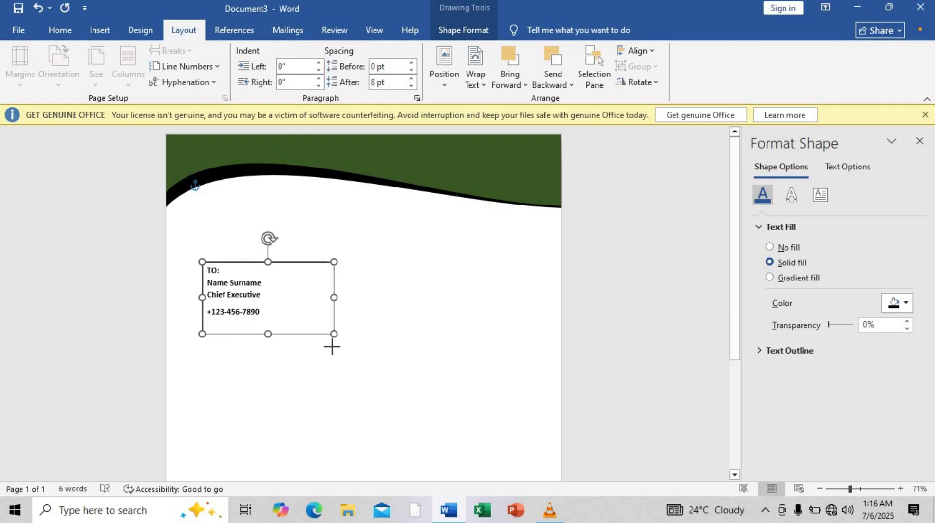
key(Return)
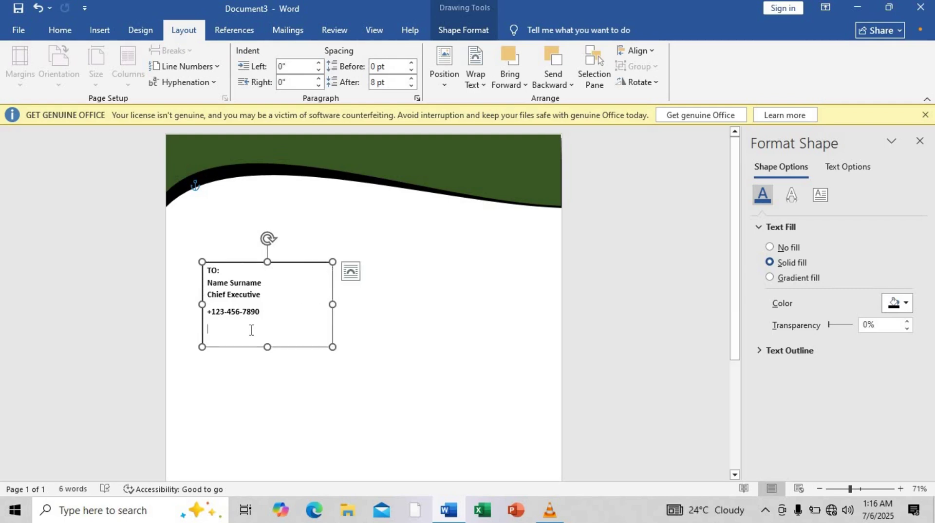
text(Any)
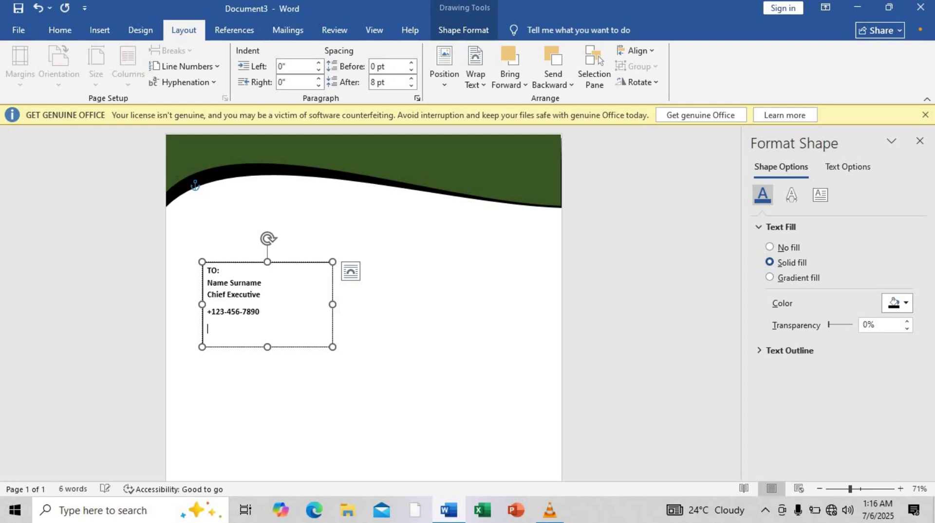
text(123 A)
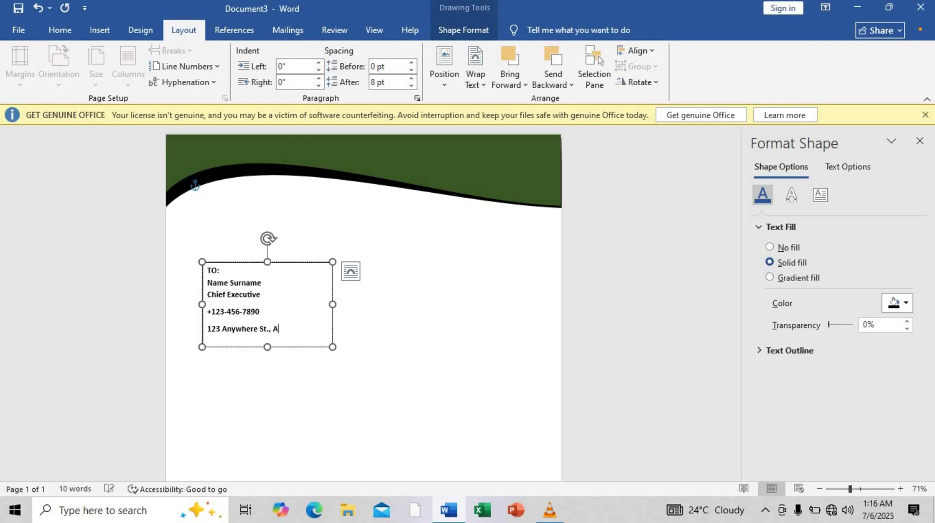
text(ny City)
Set 0 pt spacing after the phone number line and select the text box.
drag(267, 318, 201, 318)
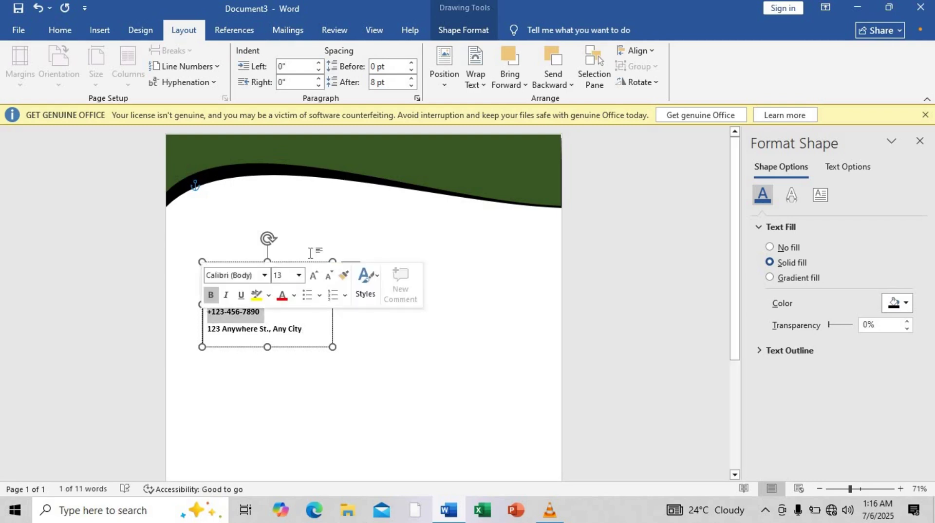
click(411, 86)
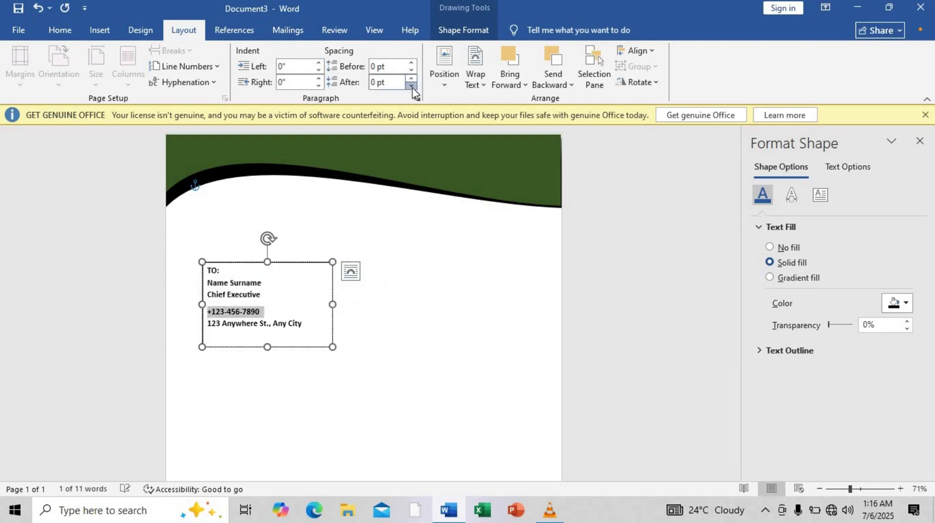
click(261, 303)
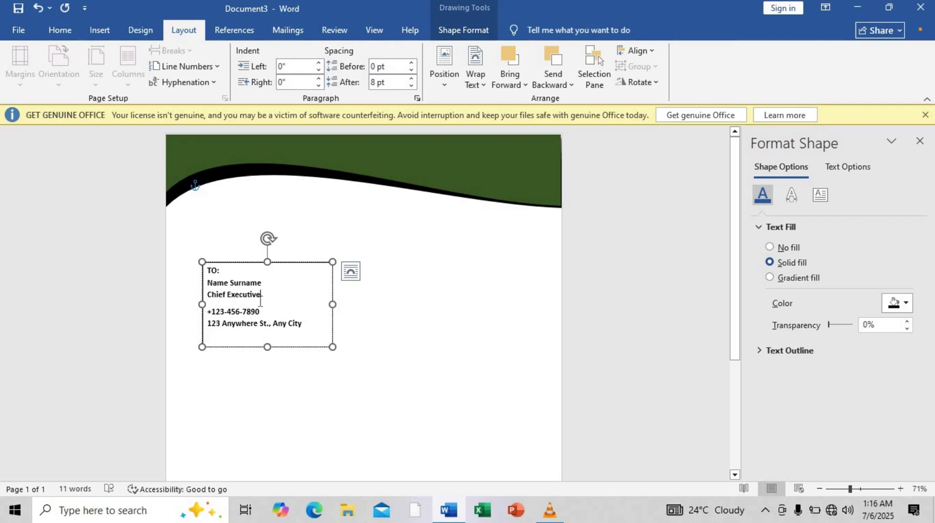
click(306, 347)
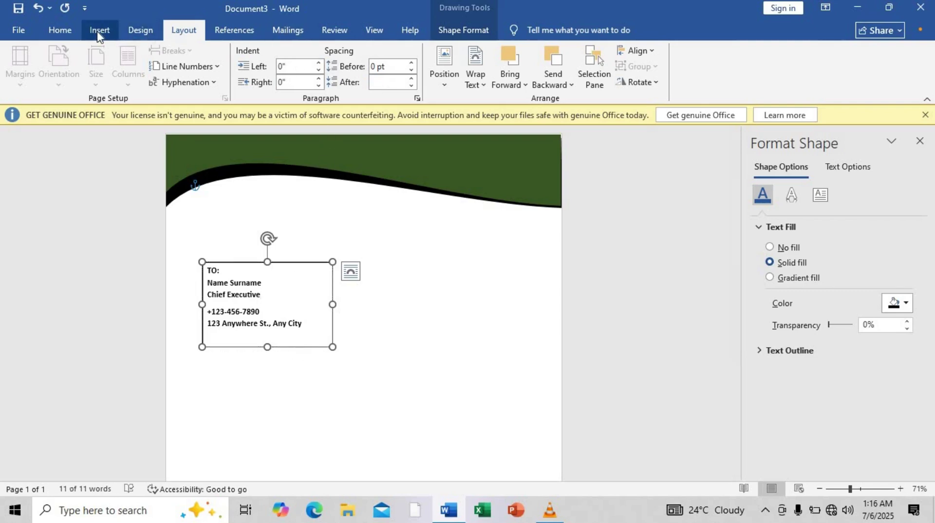
Remove the recipient box outline, shrink it to fit, and place a copy on the right.
click(460, 29)
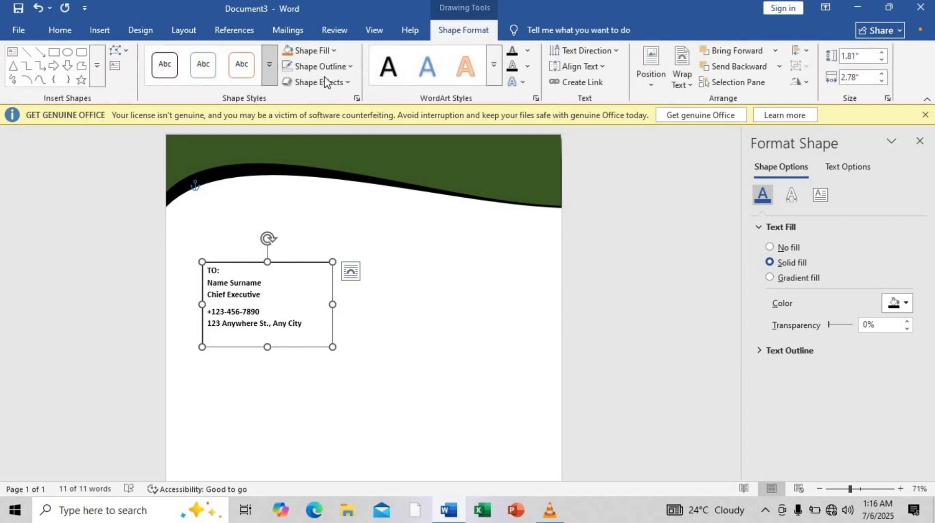
click(320, 66)
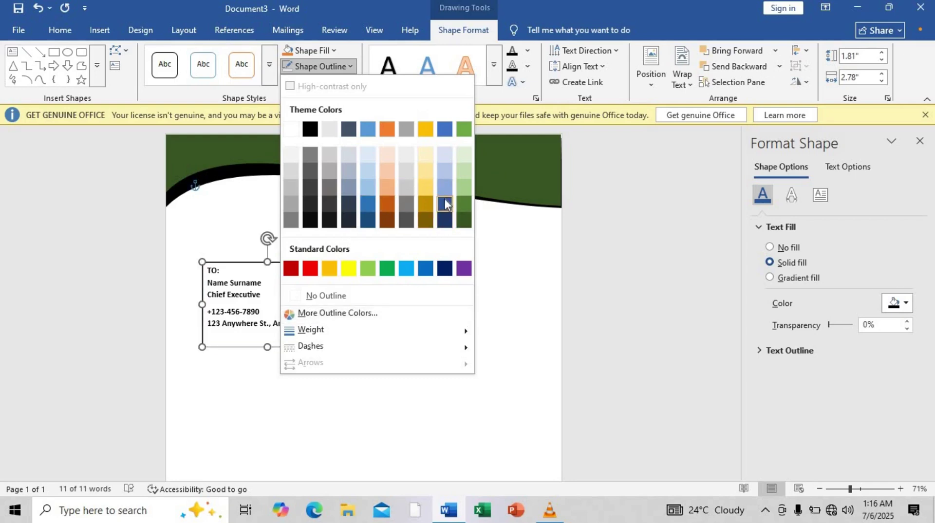
click(334, 293)
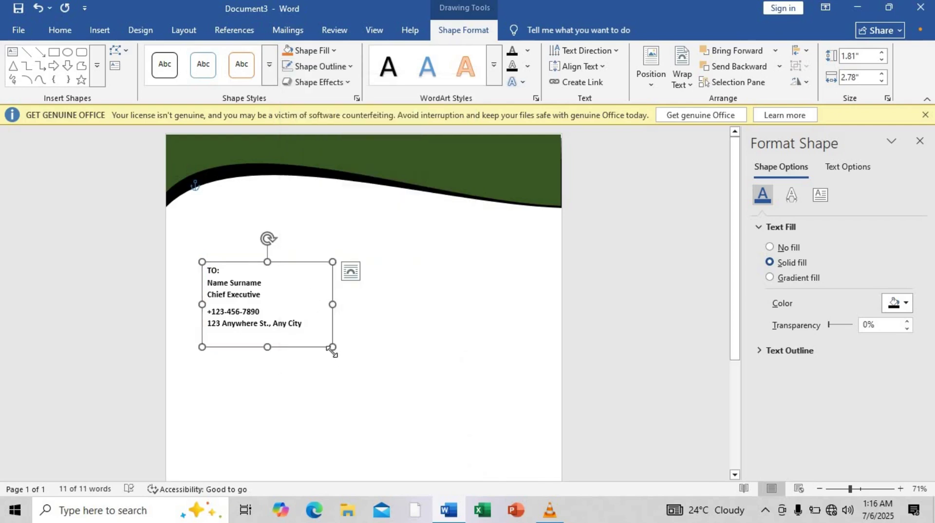
drag(333, 347, 318, 335)
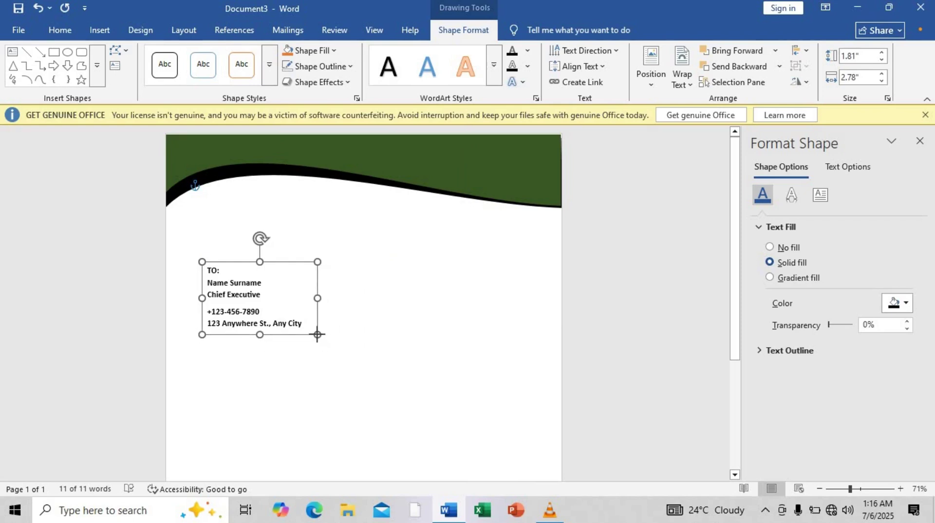
drag(280, 262, 484, 269)
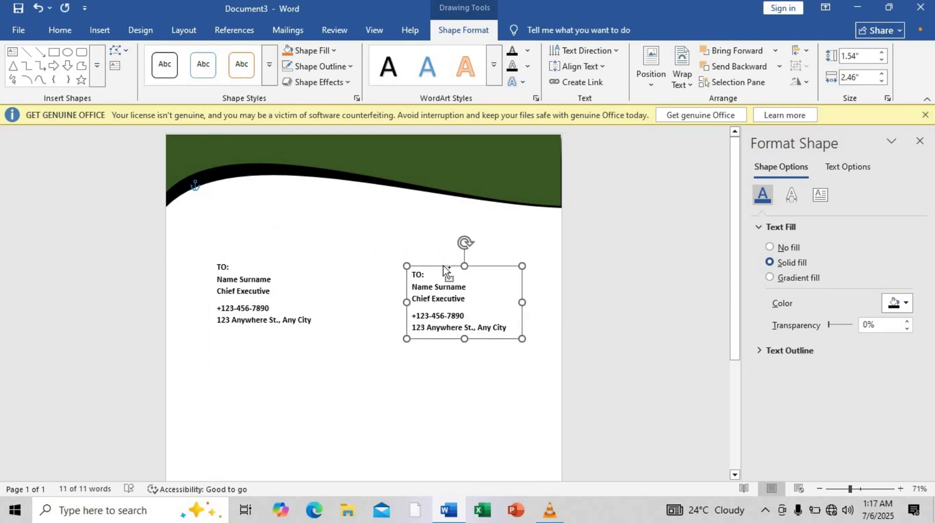
Change the copied box to read '2nd July, 2025', shrink it to fit, and copy-paste it.
key(ctrl+a)
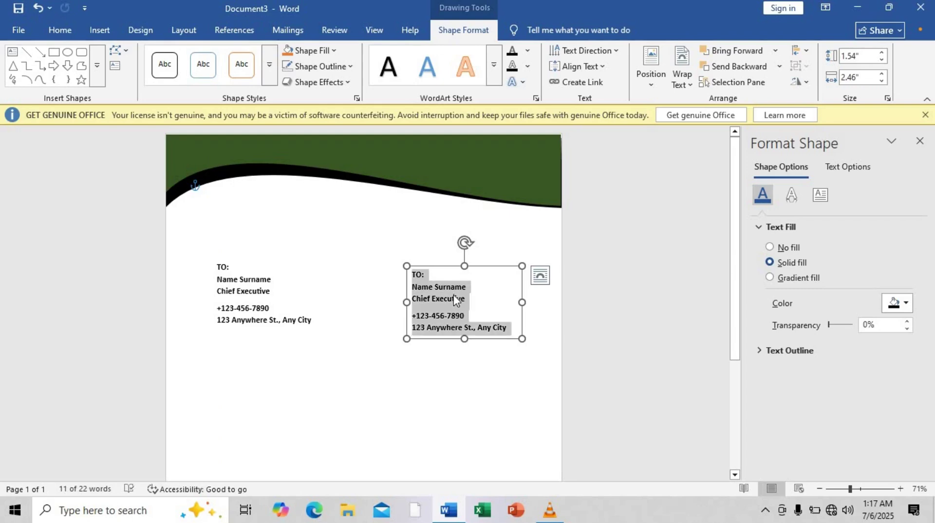
text(2nd )
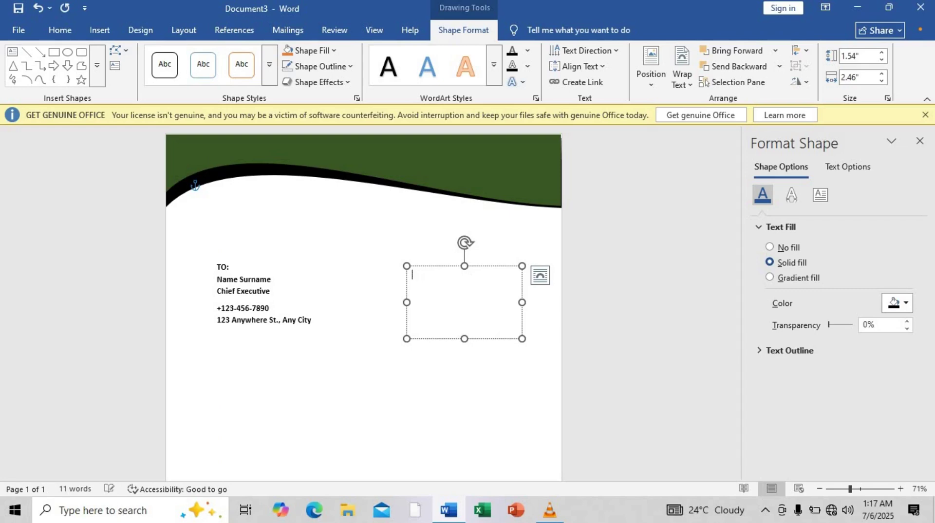
text(nd July, 2025)
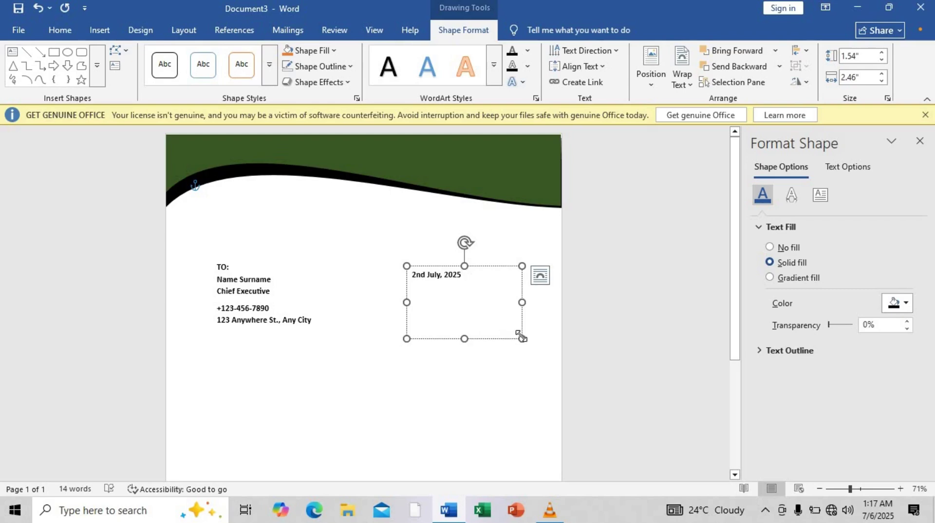
drag(521, 336, 514, 287)
key(ctrl+c)
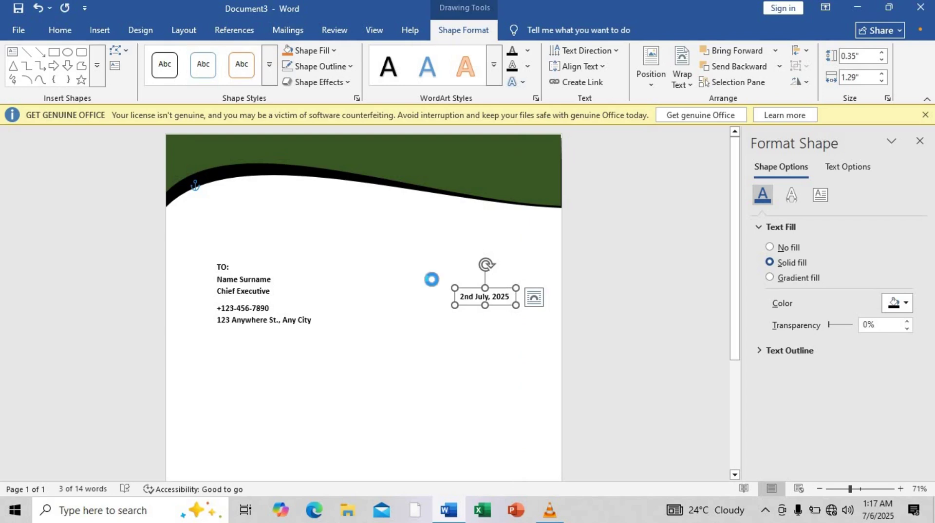
key(ctrl+v)
Move the pasted box under the green header, type 'COMPANY NAME', and enlarge the box.
click(238, 219)
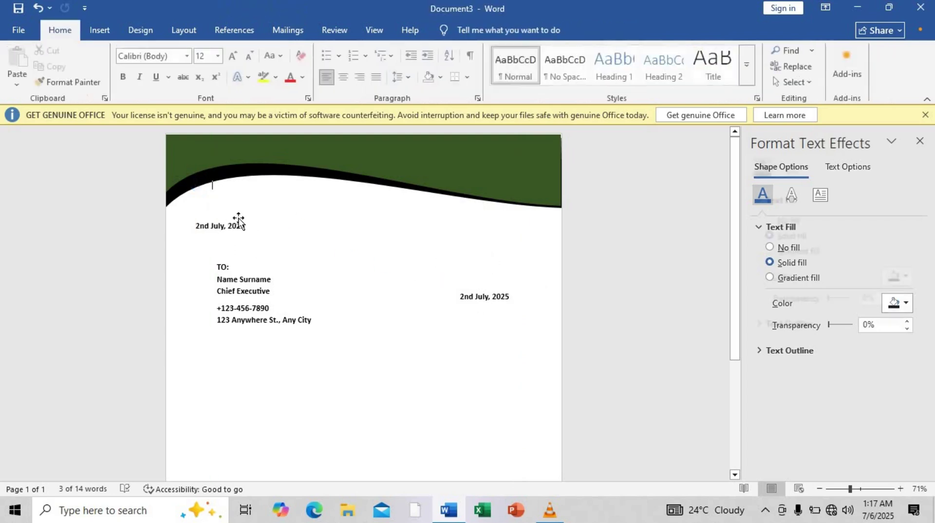
drag(238, 219, 282, 214)
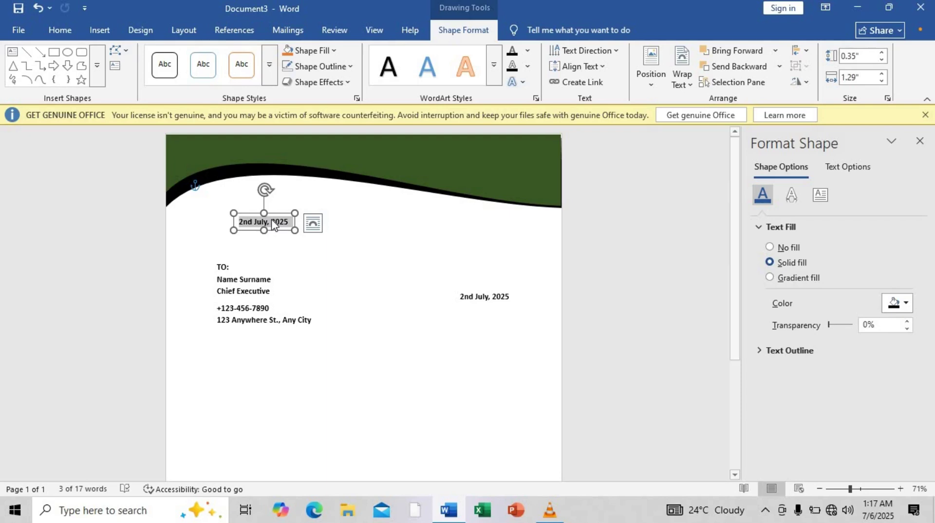
text(d)
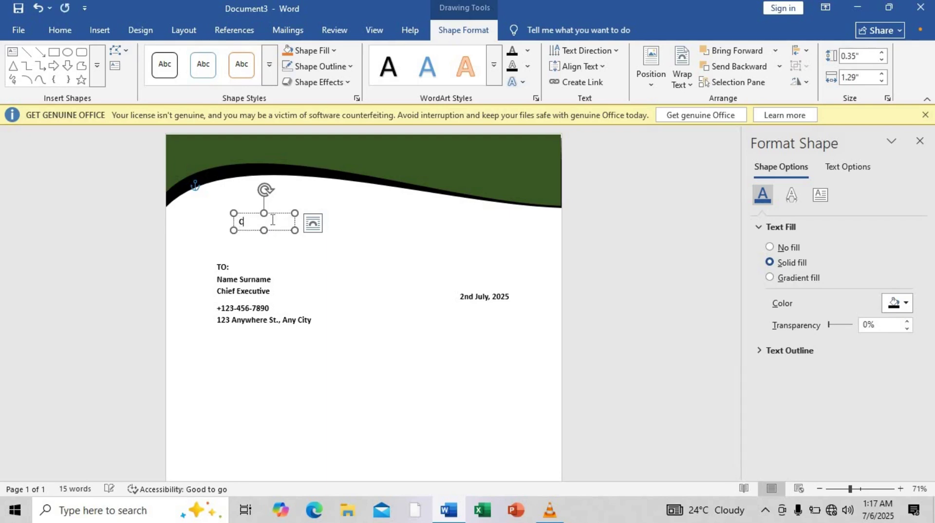
text(OMPANY NAME)
drag(295, 231, 334, 249)
click(315, 228)
Add a 'Tagline and Slogan' line below COMPANY NAME and select it.
key(Return)
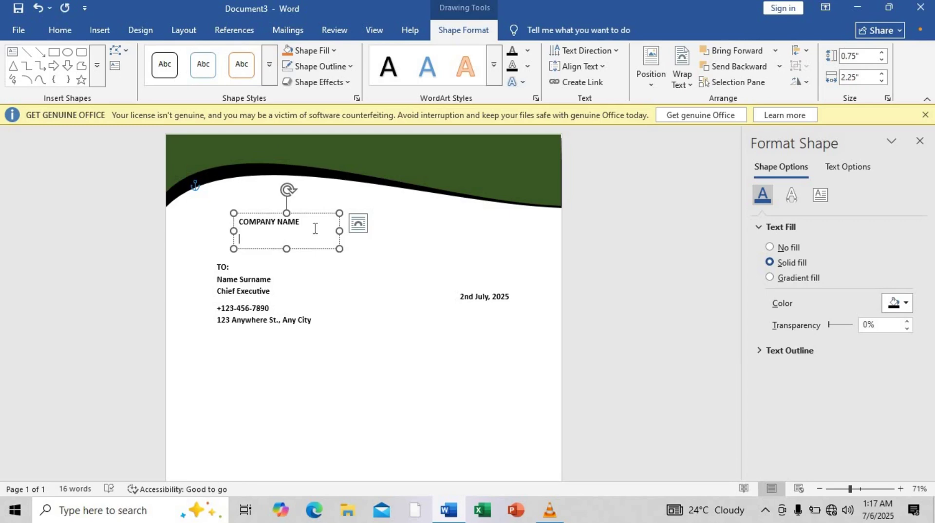
text(Tagline and Slogan)
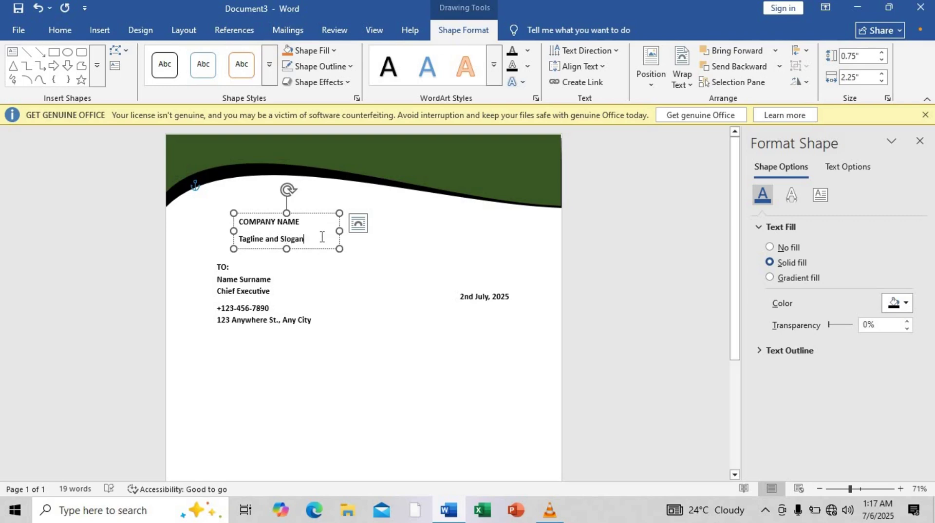
drag(322, 238, 238, 240)
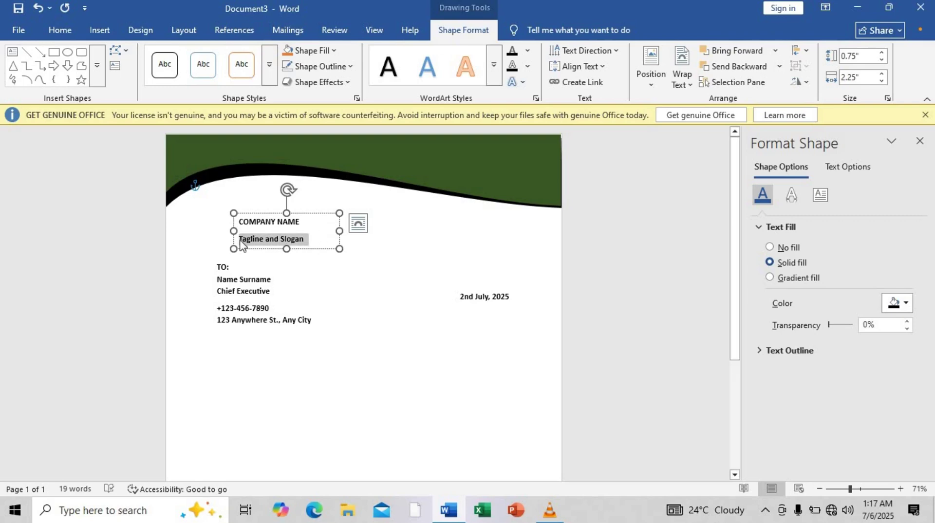
click(60, 30)
Set the tagline to Bahnschrift SemiBold and COMPANY NAME to Algerian.
click(188, 55)
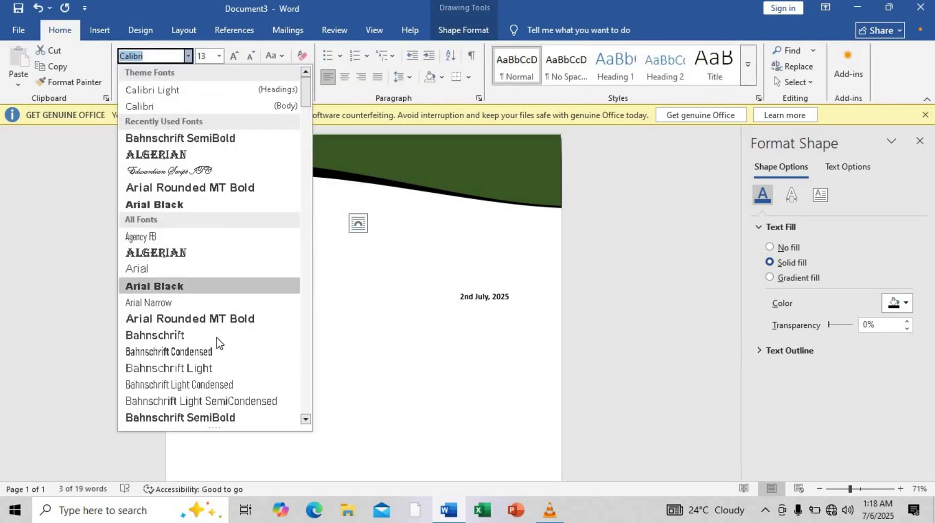
click(215, 422)
drag(241, 223, 302, 224)
click(190, 57)
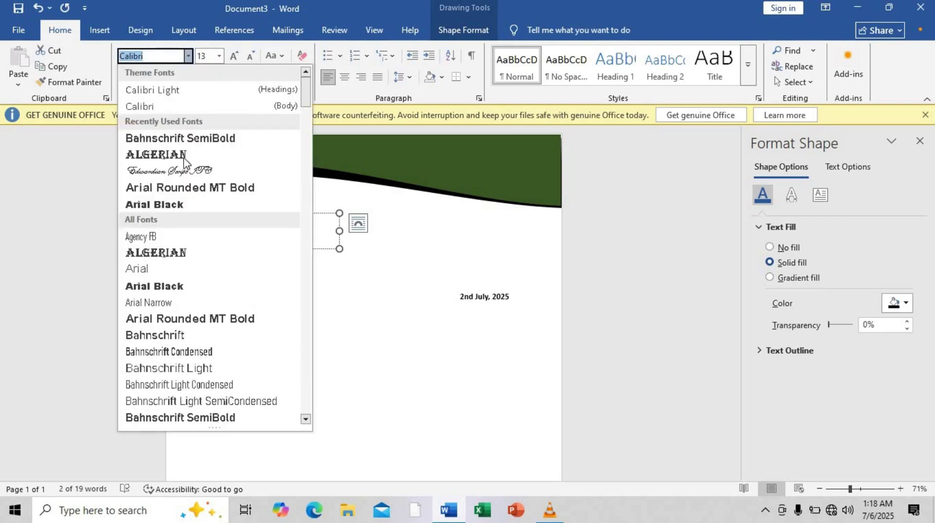
click(186, 155)
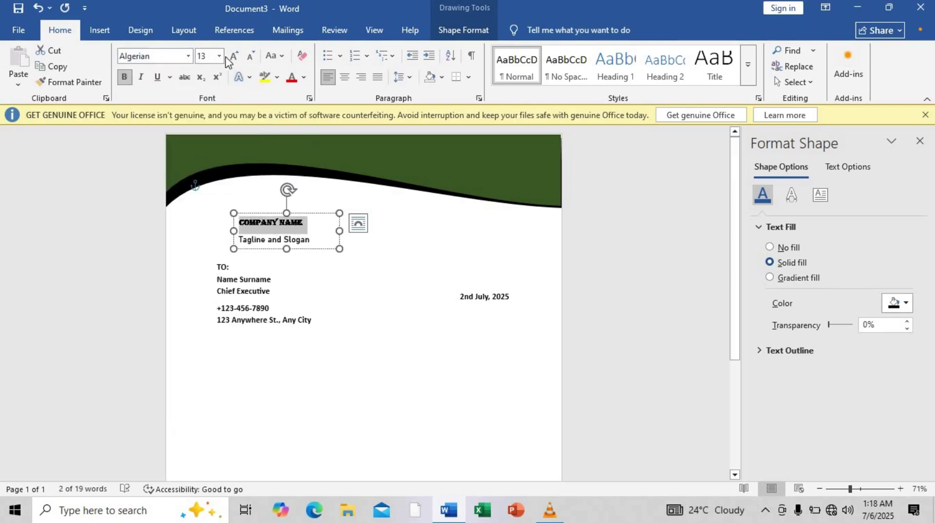
Set 0 pt spacing after COMPANY NAME and grow it to 16 pt.
click(183, 28)
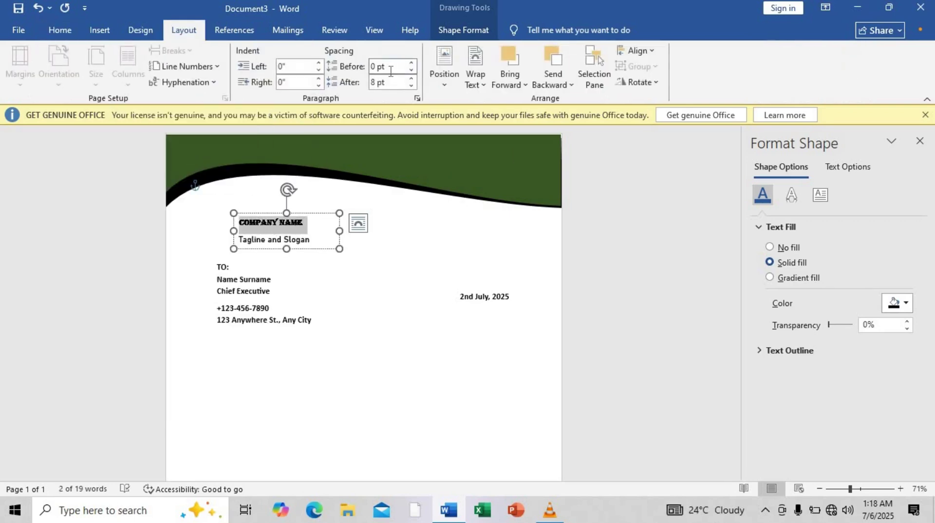
click(413, 87)
click(413, 86)
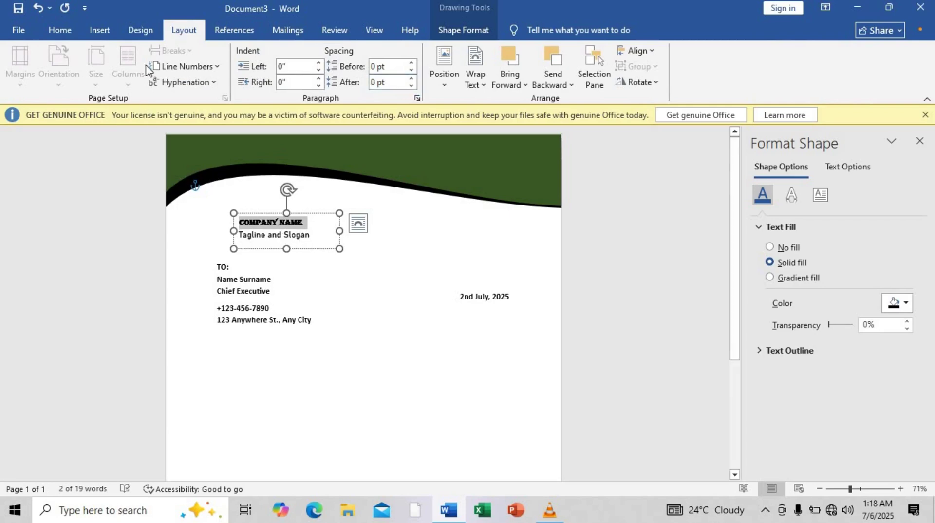
click(61, 30)
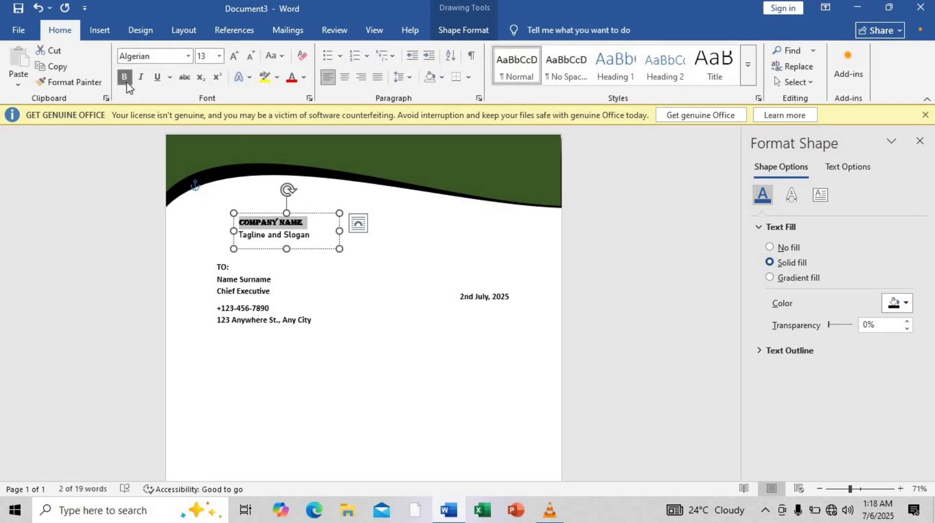
click(234, 57)
click(233, 56)
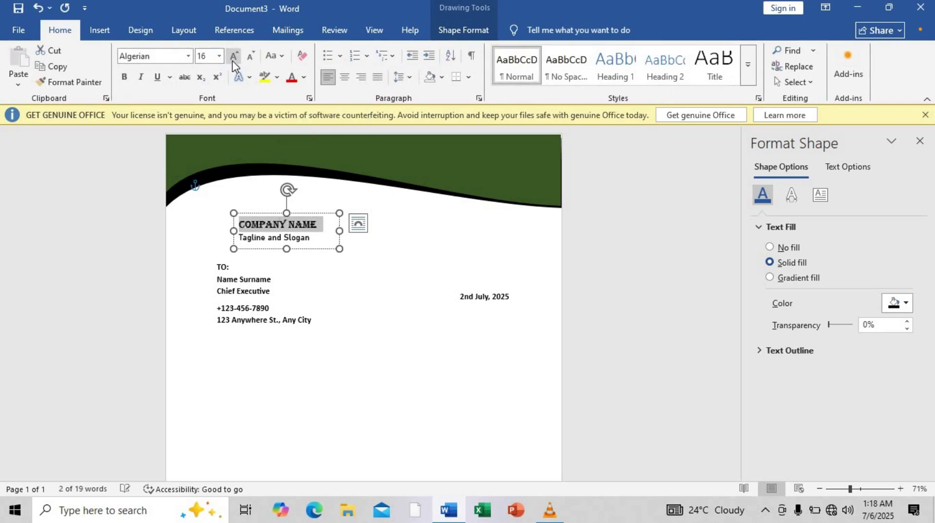
Shrink the company box to fit its two lines and duplicate it.
click(311, 237)
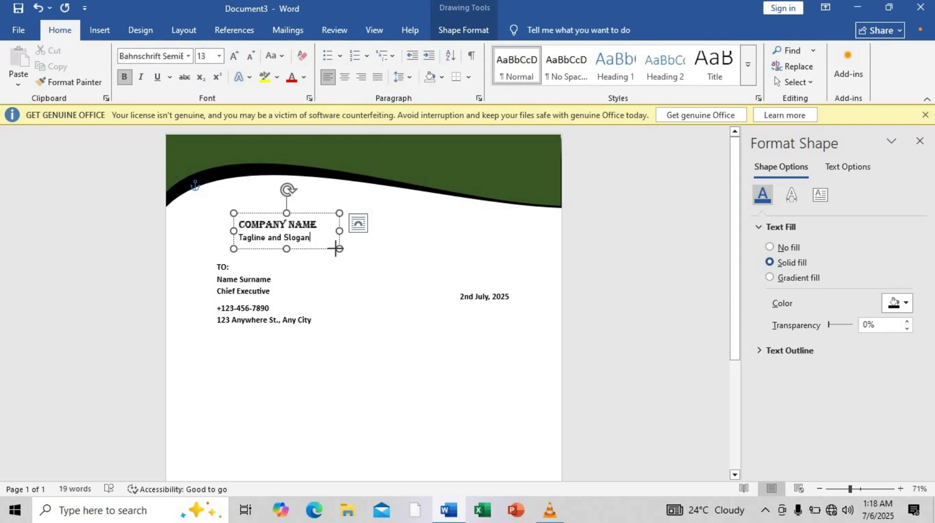
drag(339, 249, 326, 246)
click(302, 214)
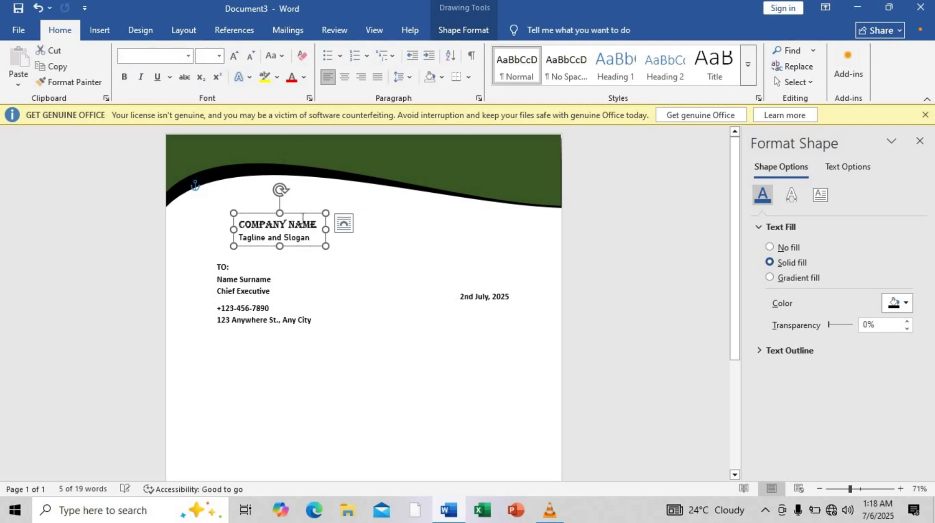
drag(302, 214, 294, 210)
Delete the copied box's text and shrink it to a small blank box left of COMPANY NAME.
key(ctrl+a)
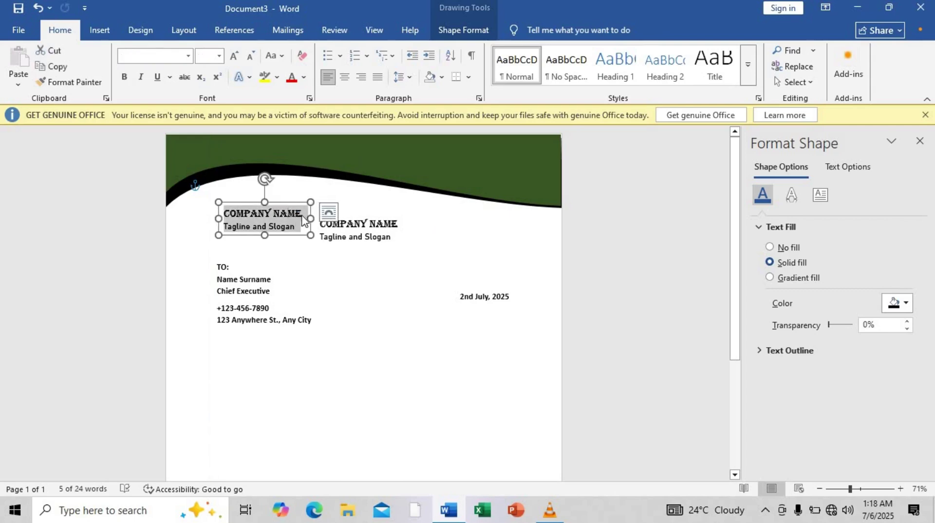
key(Delete)
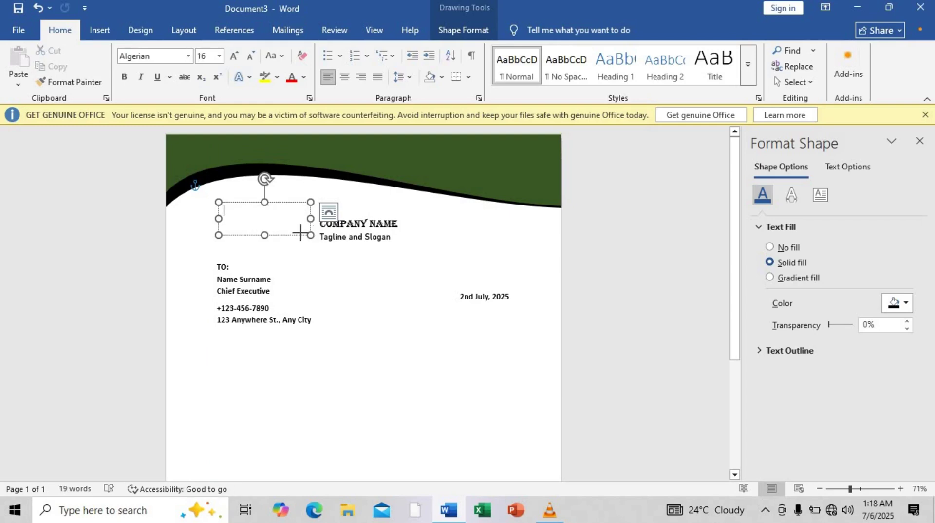
drag(277, 230, 270, 202)
click(221, 215)
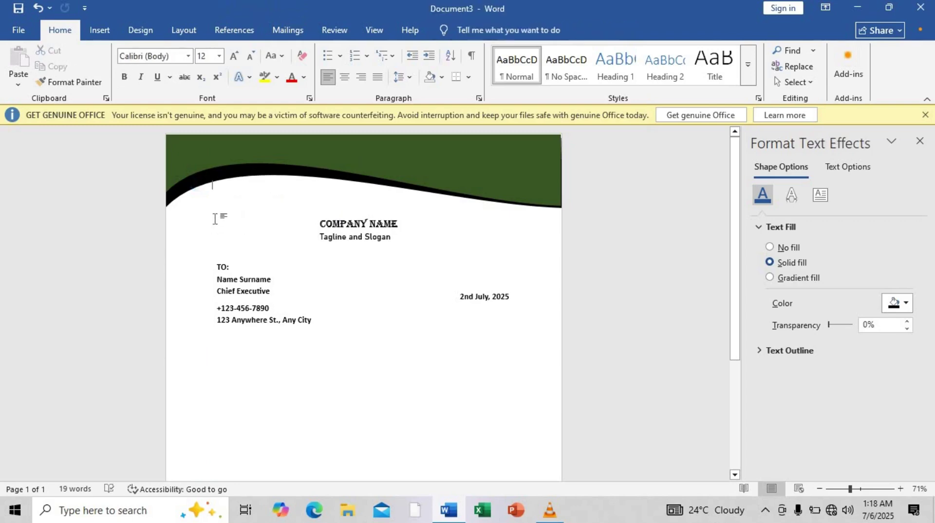
click(259, 222)
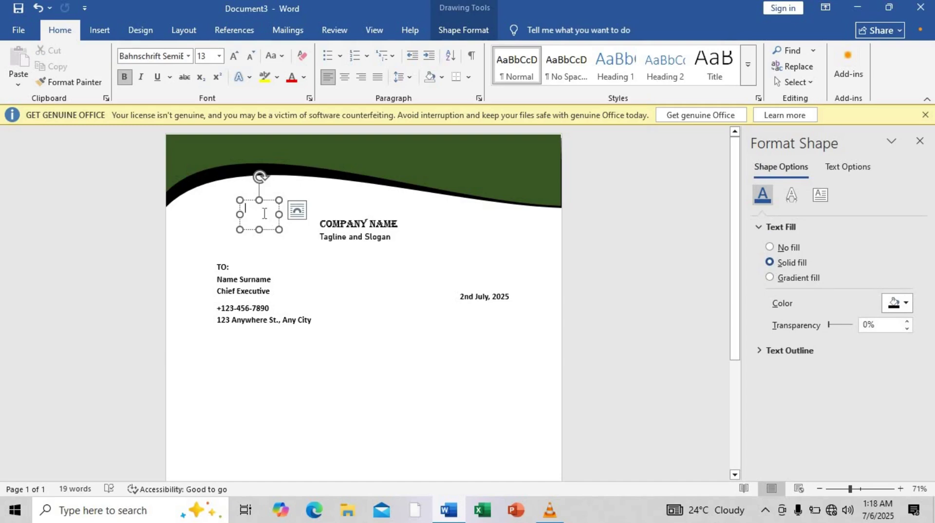
click(97, 30)
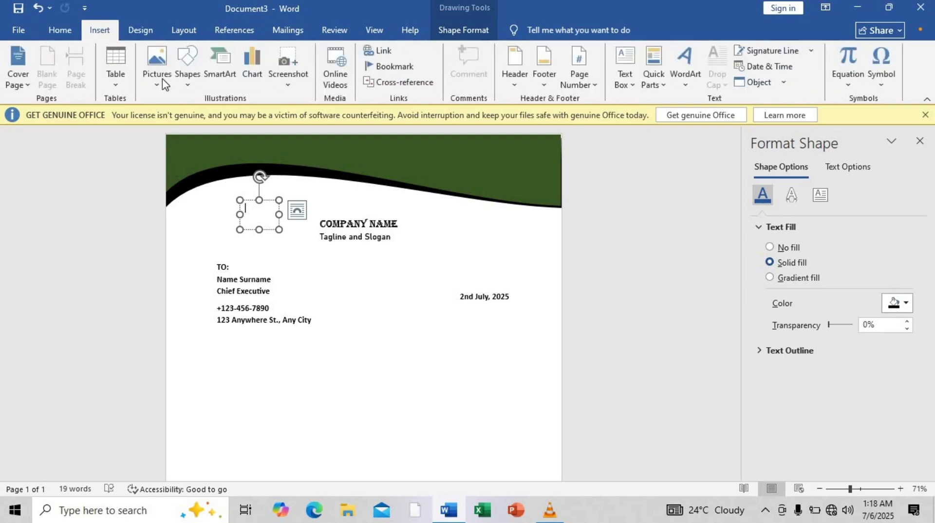
Insert the abstract-isometric-logo-design-free-logo picture from this computer into the small box.
click(160, 82)
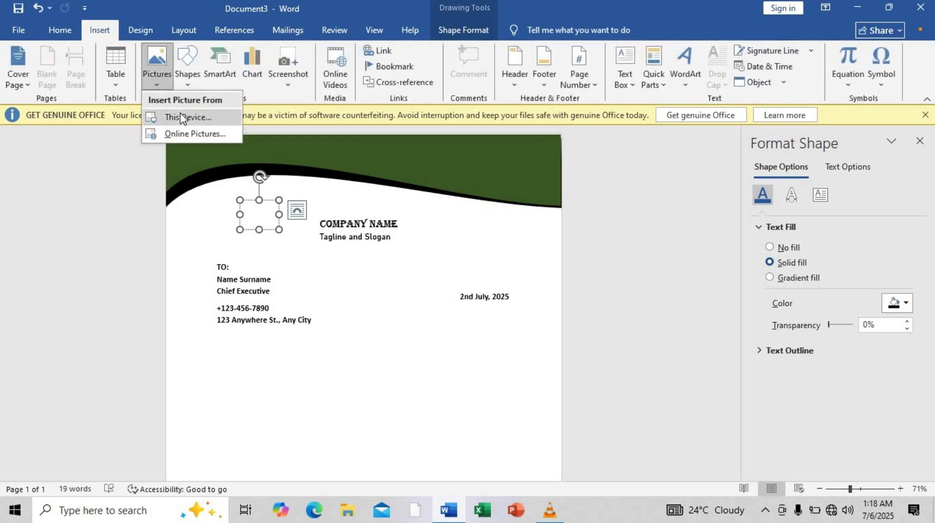
click(188, 117)
click(222, 124)
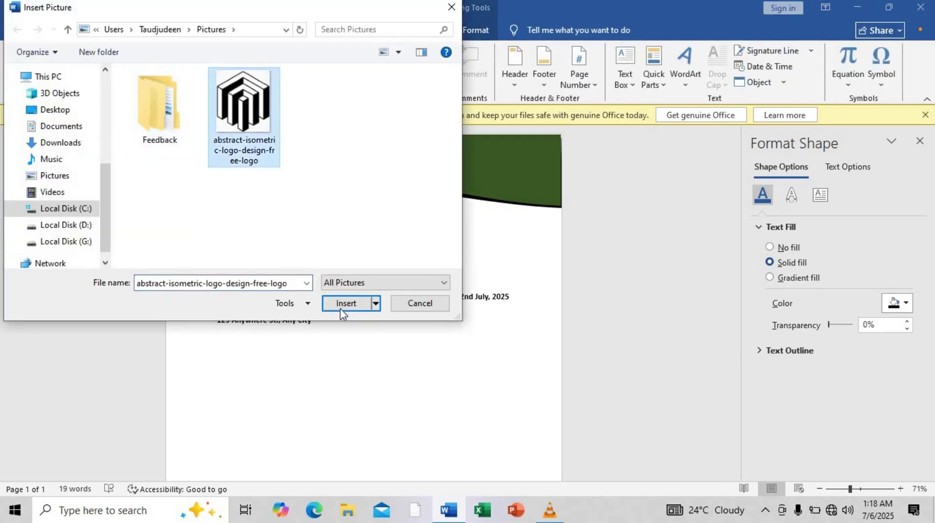
click(341, 308)
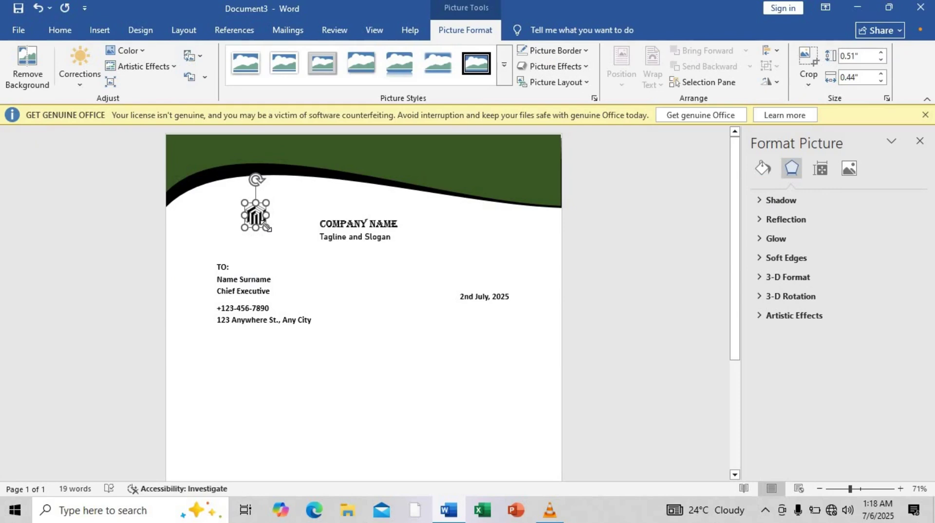
Make the logo slightly wider and taller, then move it up and left under the wave.
click(275, 224)
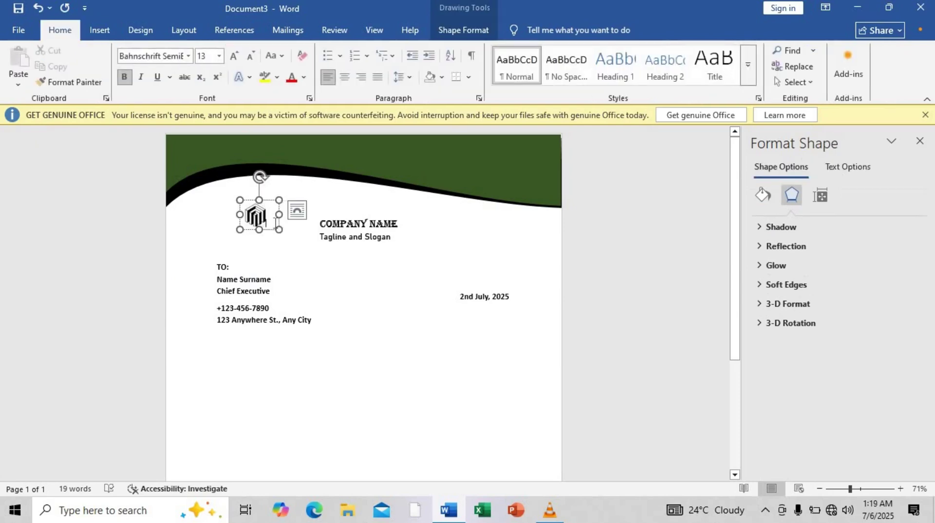
click(267, 213)
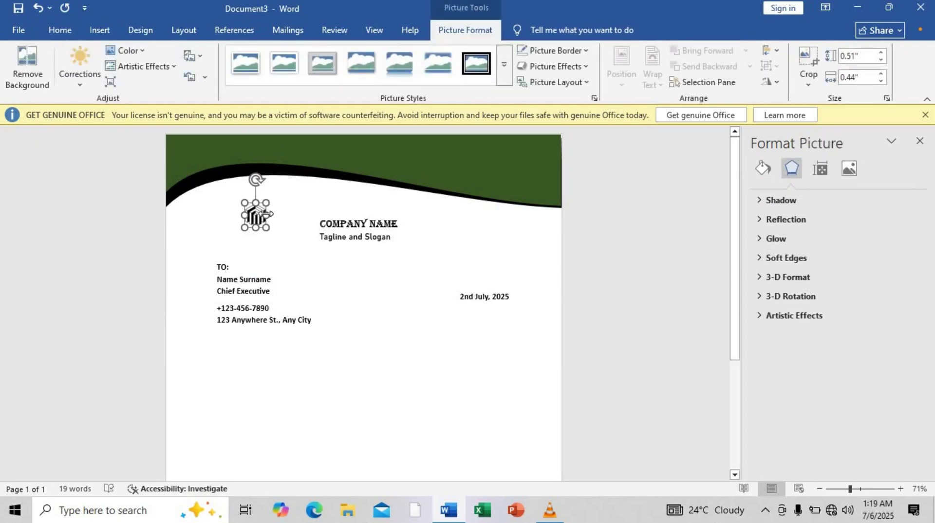
drag(267, 213, 259, 199)
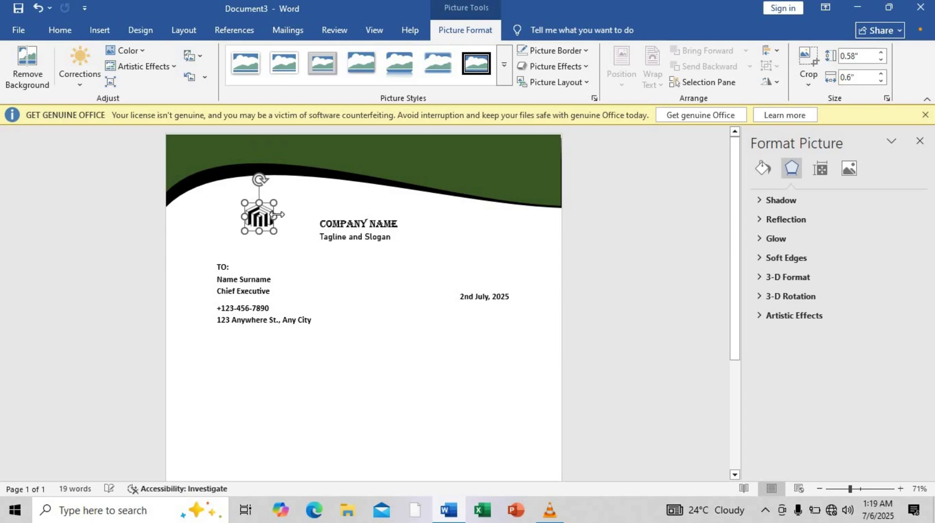
click(263, 229)
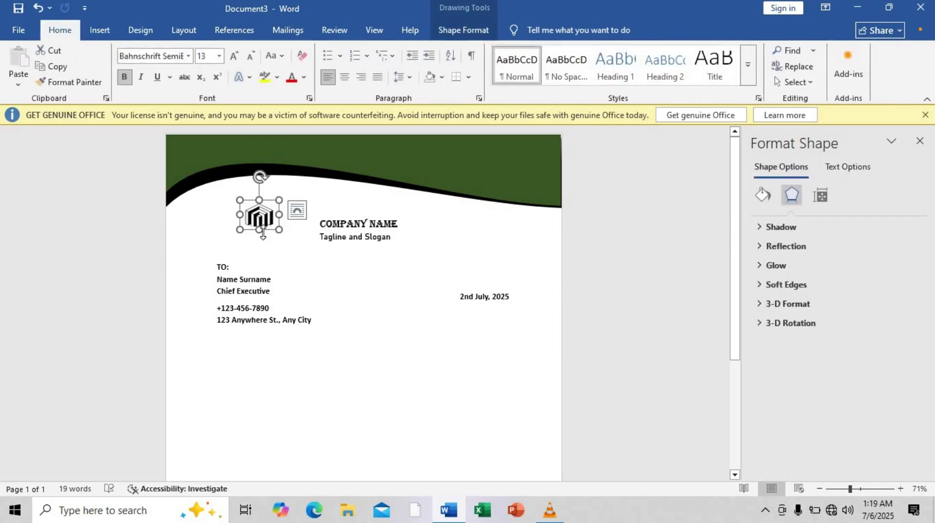
drag(261, 233, 261, 239)
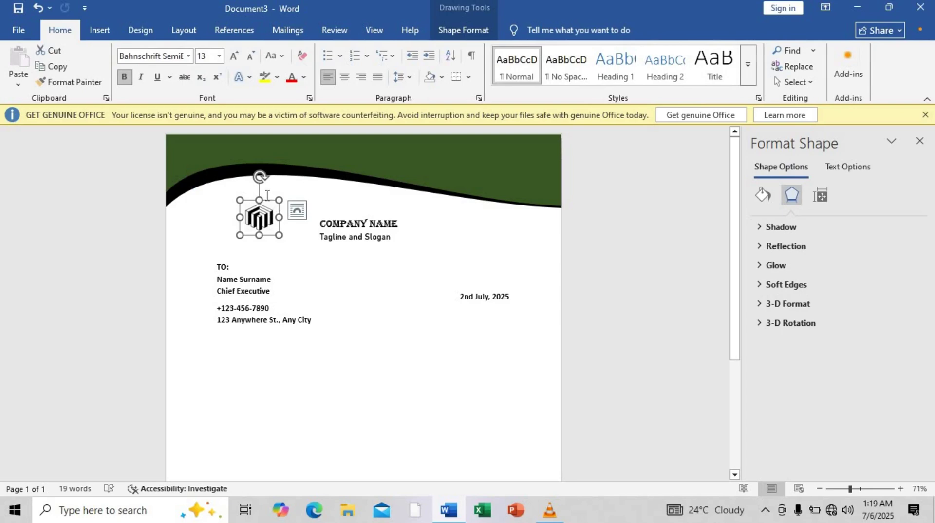
drag(267, 197, 236, 196)
Move the company name and tagline box beside the logo, nudging it up slightly.
click(358, 237)
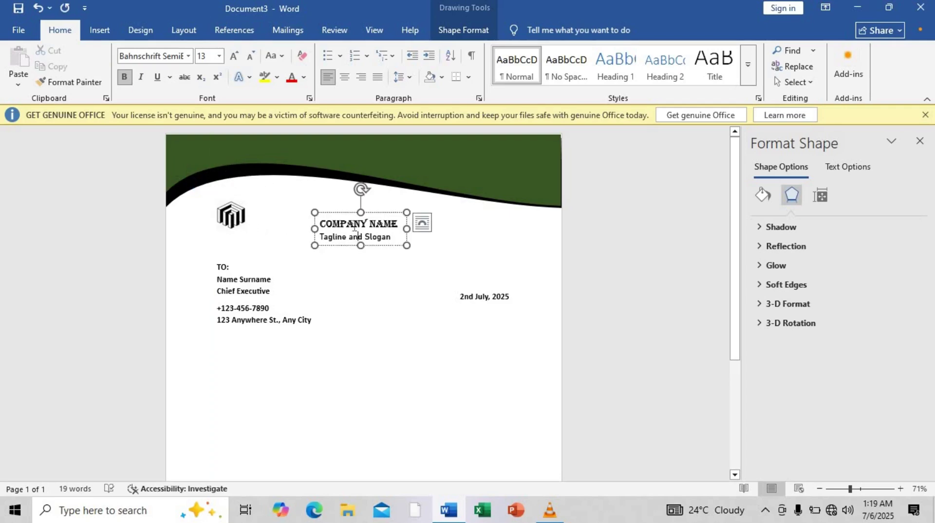
drag(346, 212, 277, 200)
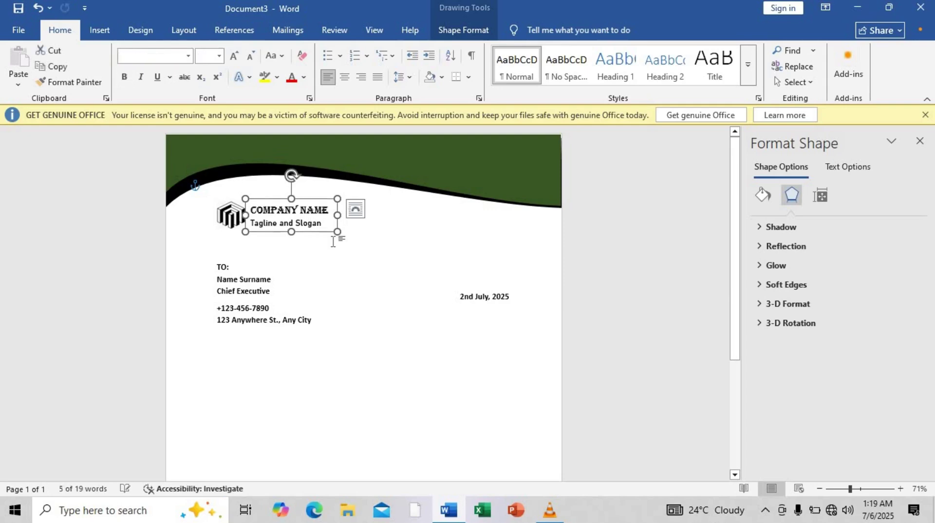
click(418, 235)
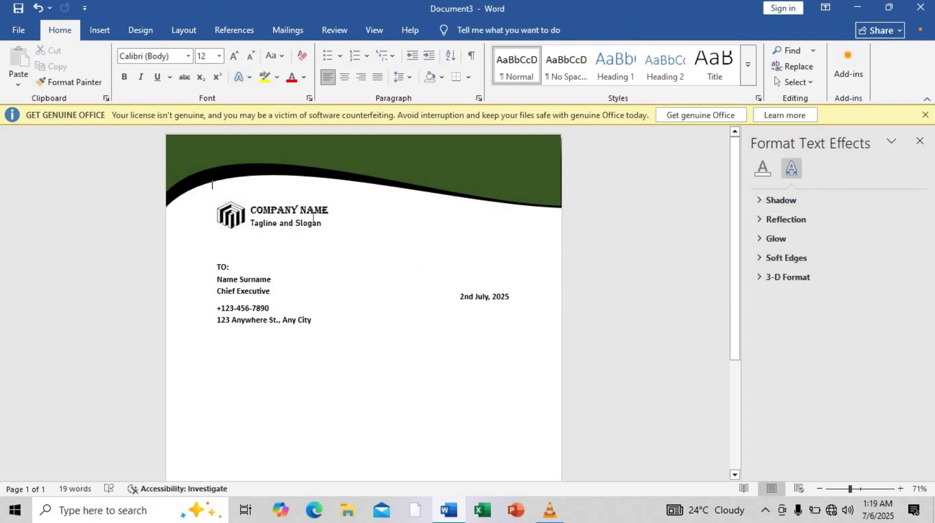
click(312, 207)
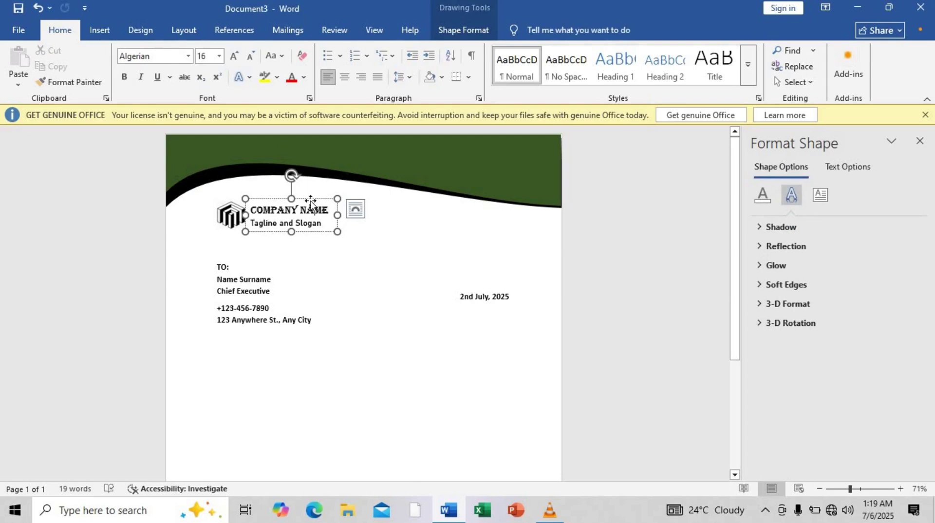
click(310, 199)
key(Up)
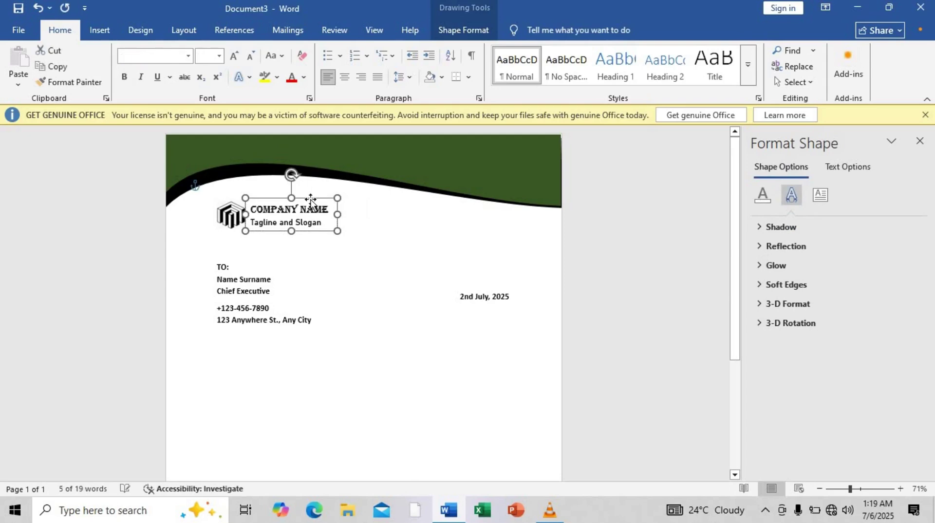
Color the COMPANY NAME line dark green to match the header wave.
click(321, 209)
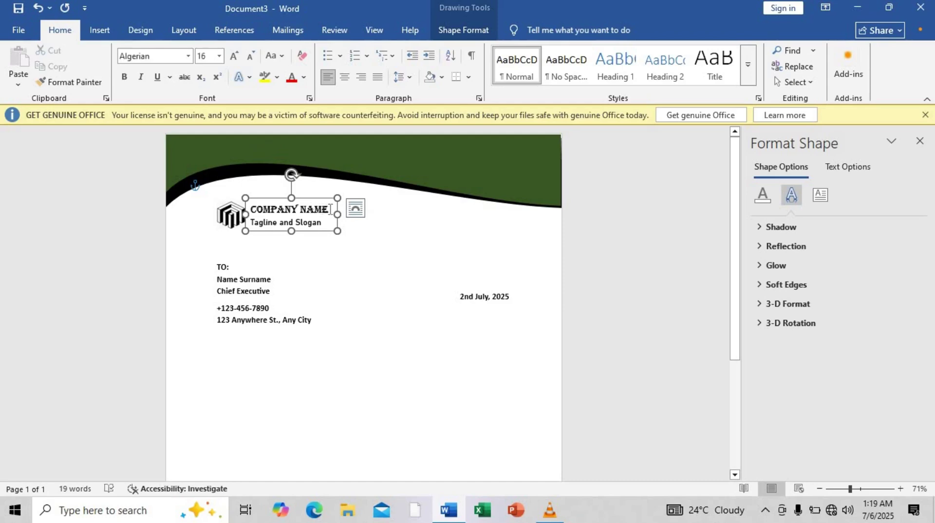
triple_click(303, 209)
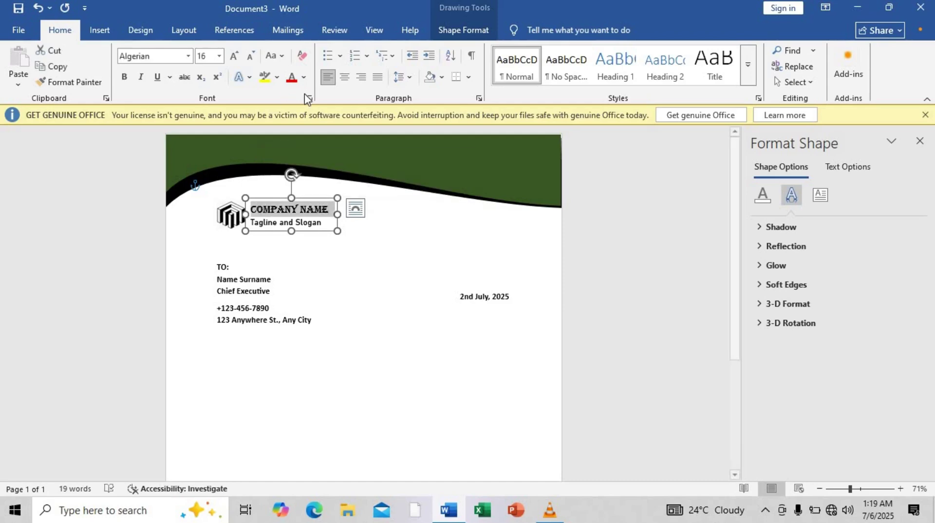
click(304, 77)
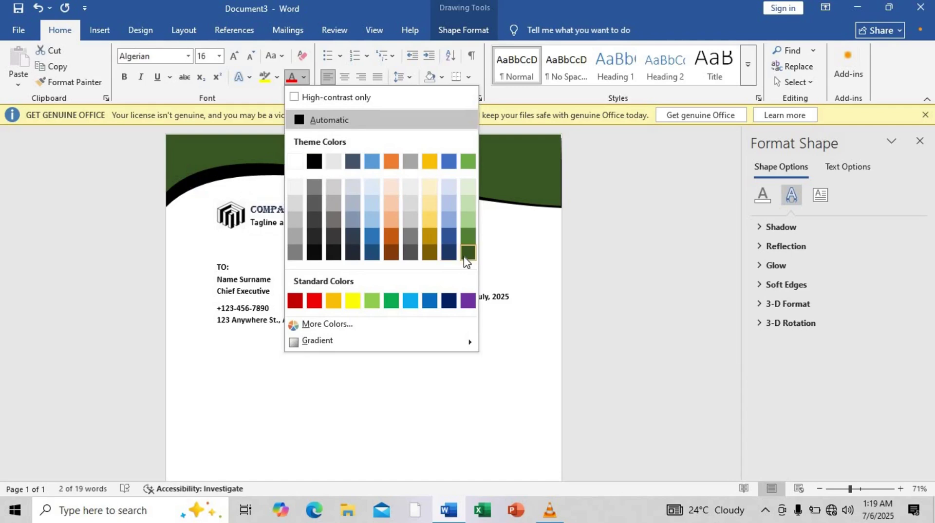
click(467, 253)
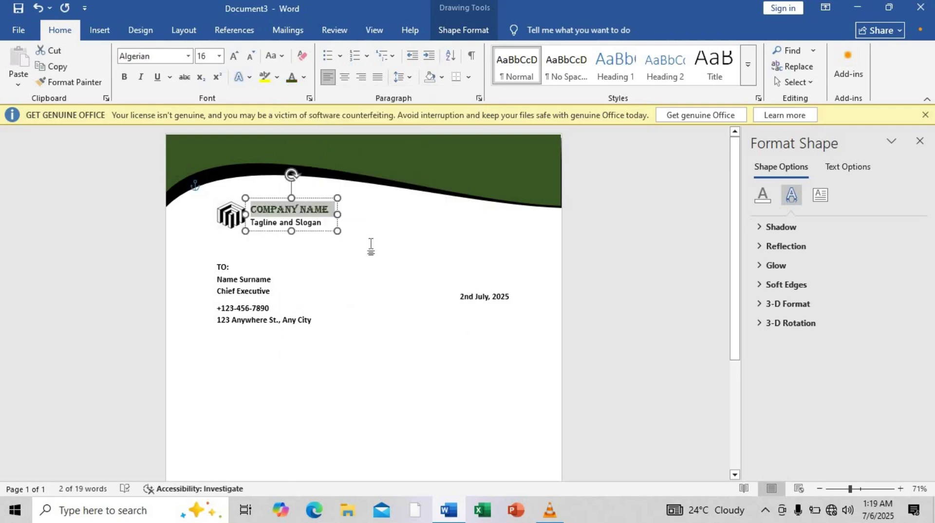
click(617, 246)
drag(733, 282, 711, 404)
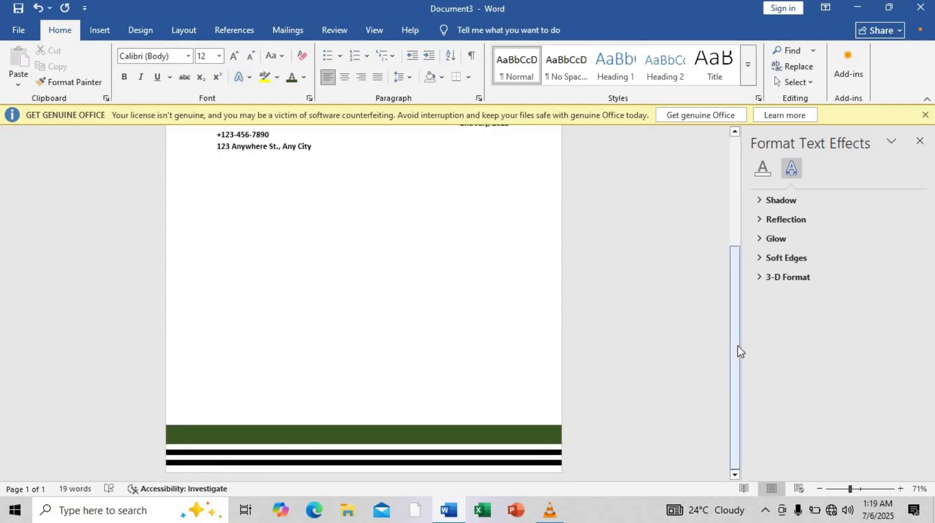
Copy the date box below the address and replace its text with 'Dear Mr. Name Surname'.
click(270, 147)
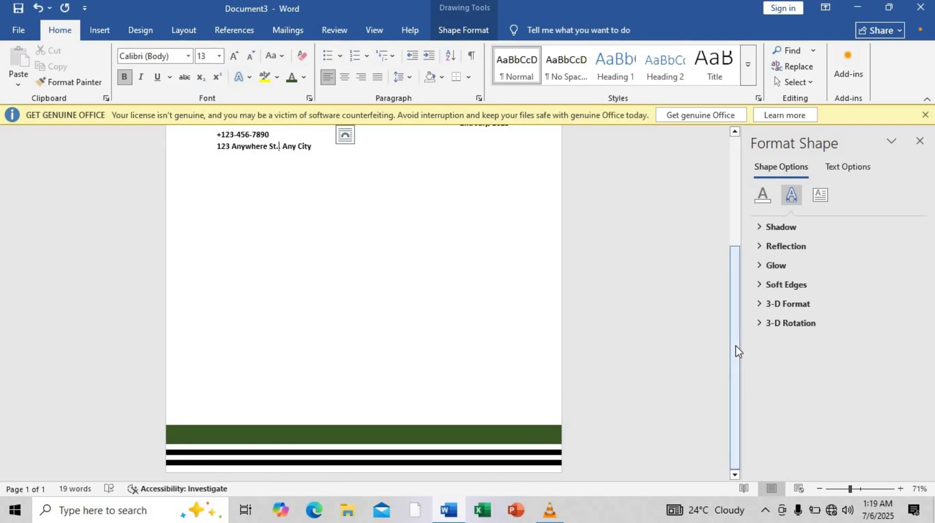
drag(735, 351, 735, 263)
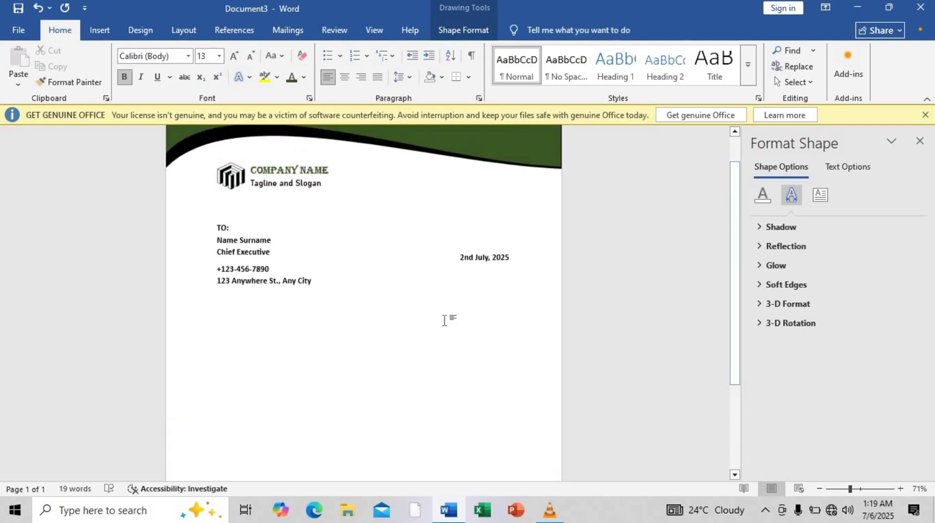
click(477, 259)
drag(475, 247, 517, 394)
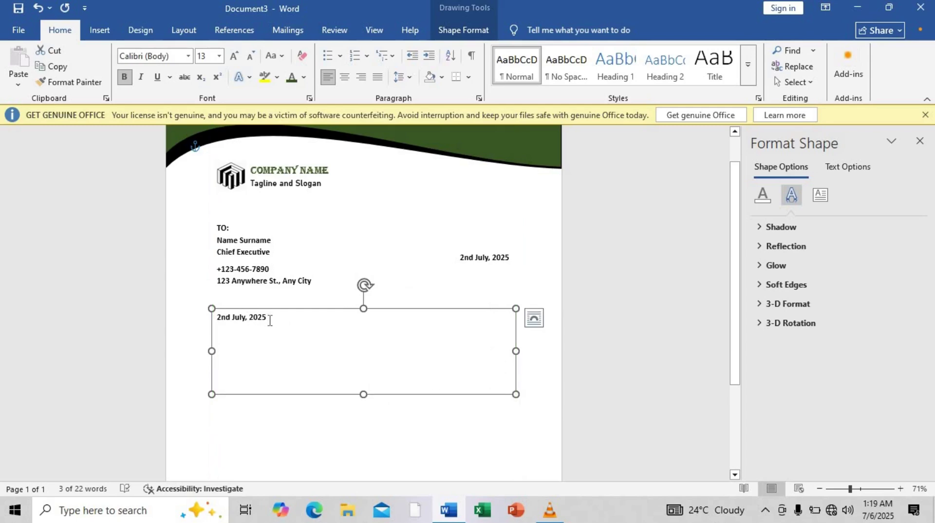
drag(269, 320, 213, 318)
text(D)
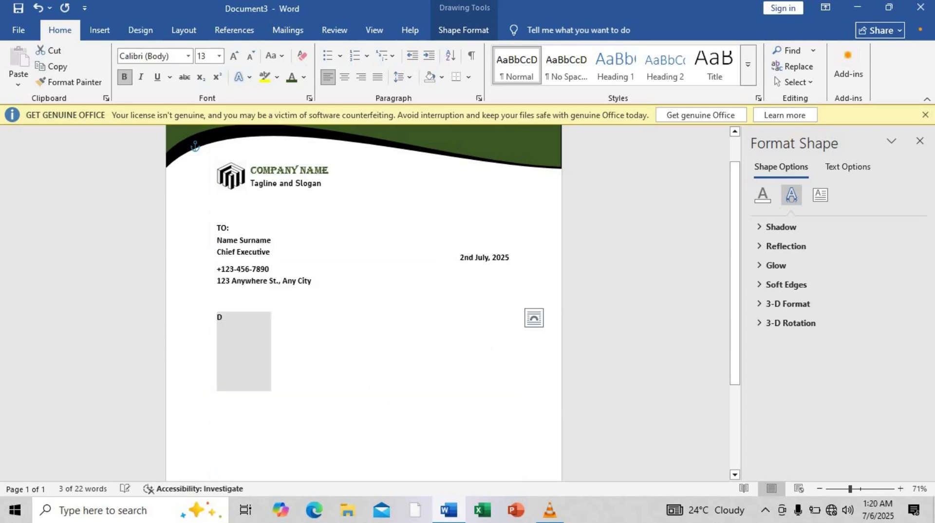
text(ear)
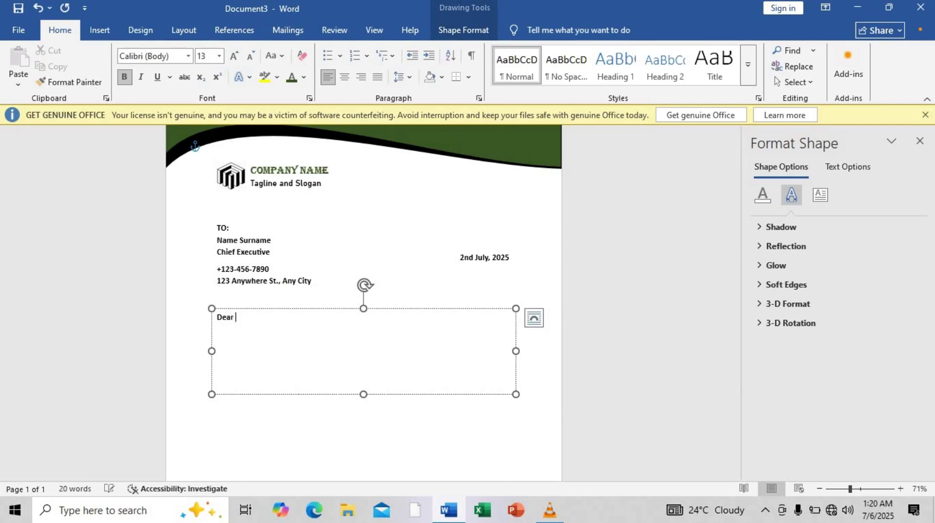
text( M)
text(r. Name Surname)
Generate two sample paragraphs with =rand(2,3) and enlarge the box to show them.
text(nd)
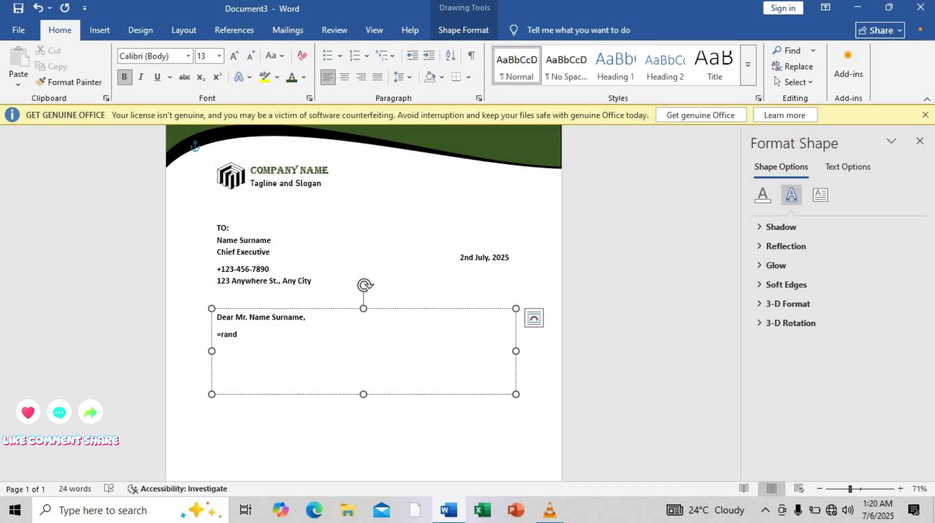
text((2,3))
key(Return)
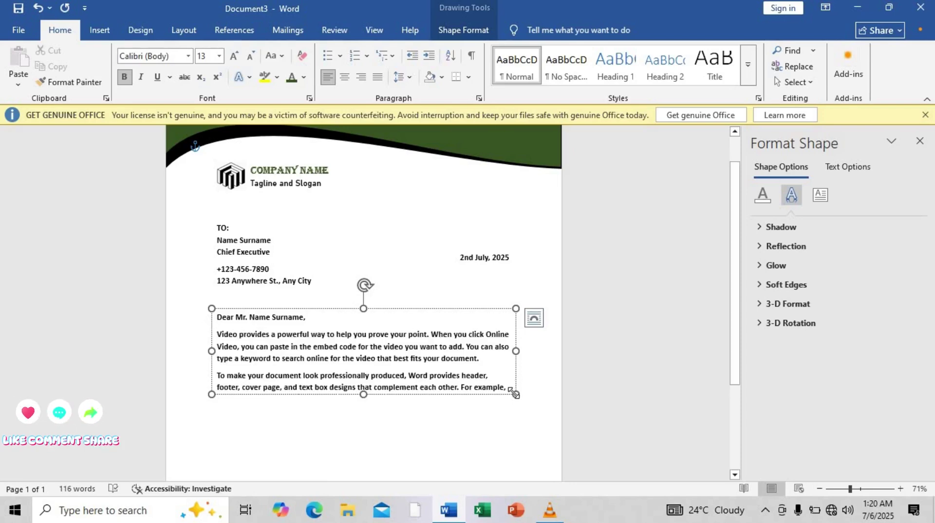
drag(514, 392, 516, 424)
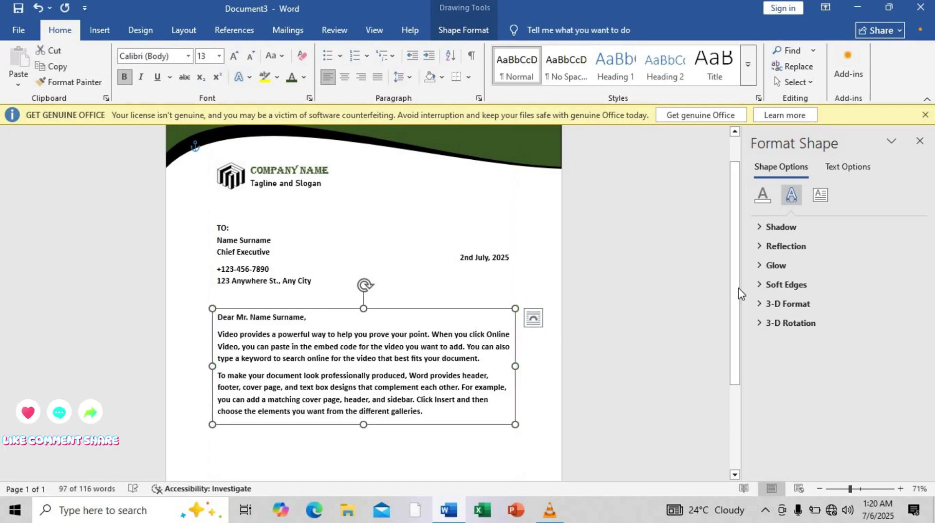
drag(738, 293, 738, 351)
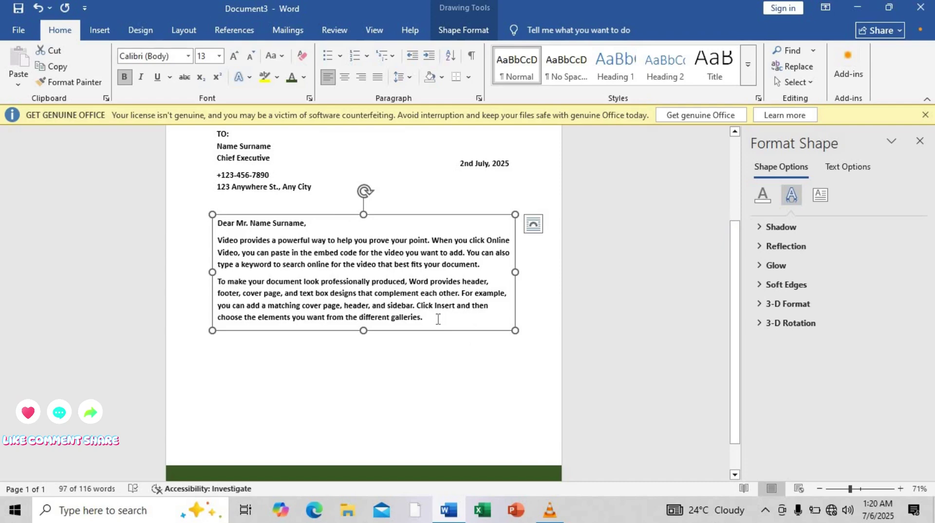
Unbold the two body paragraphs, keeping the greeting bold, and raise the box slightly.
drag(437, 319, 209, 246)
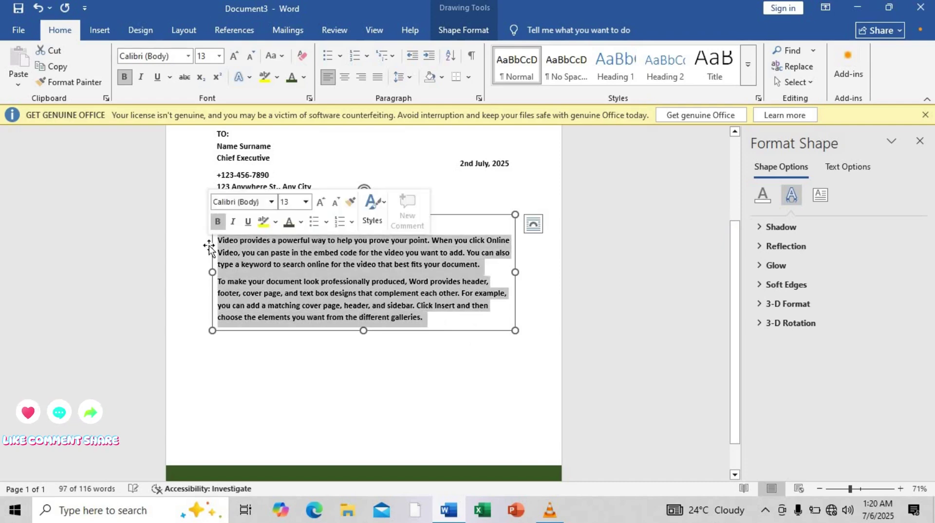
click(218, 221)
click(456, 263)
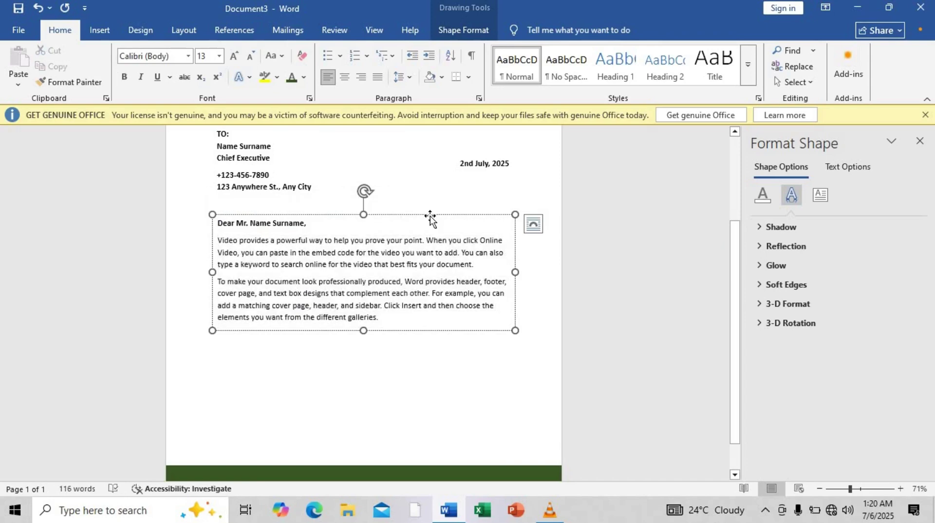
drag(430, 217, 430, 207)
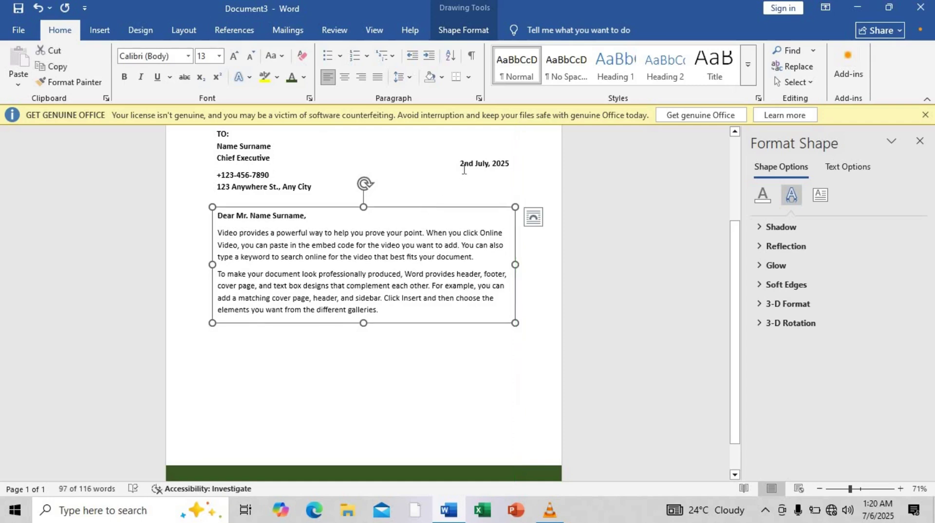
Duplicate the date box at the bottom-left margin and change its text to 'General Manager'.
click(462, 171)
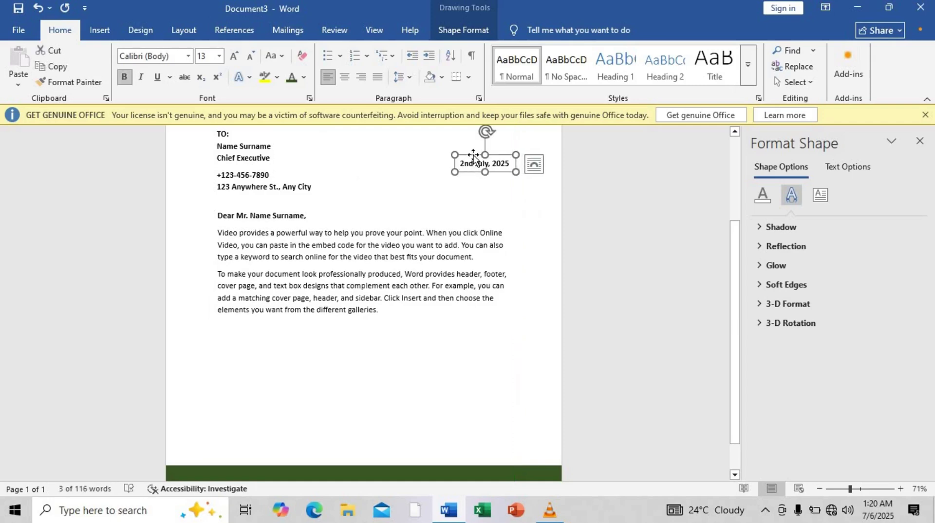
drag(473, 159, 274, 396)
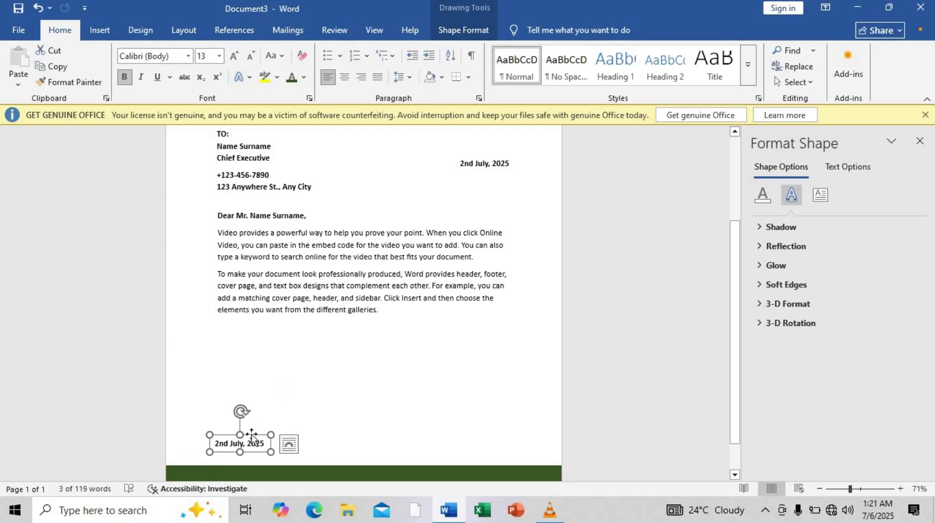
drag(251, 437, 253, 439)
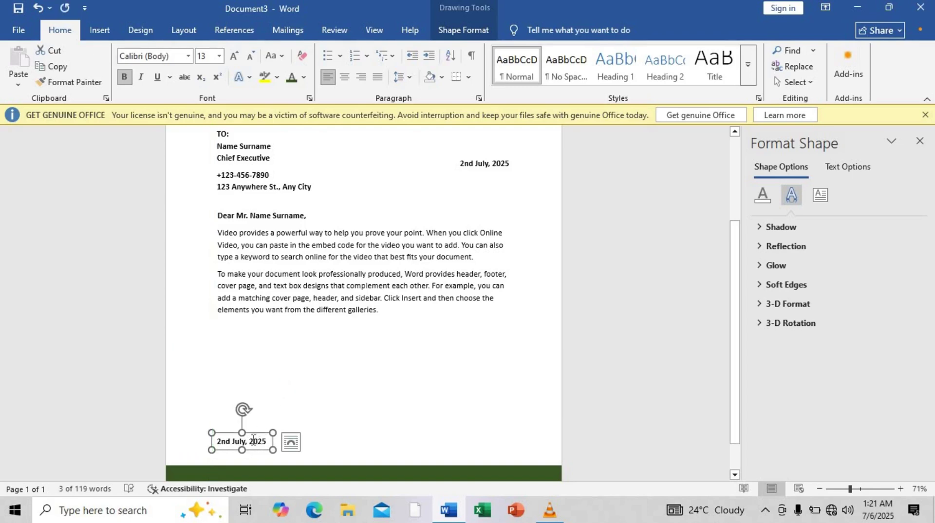
triple_click(253, 439)
key(BackSpace)
text(General)
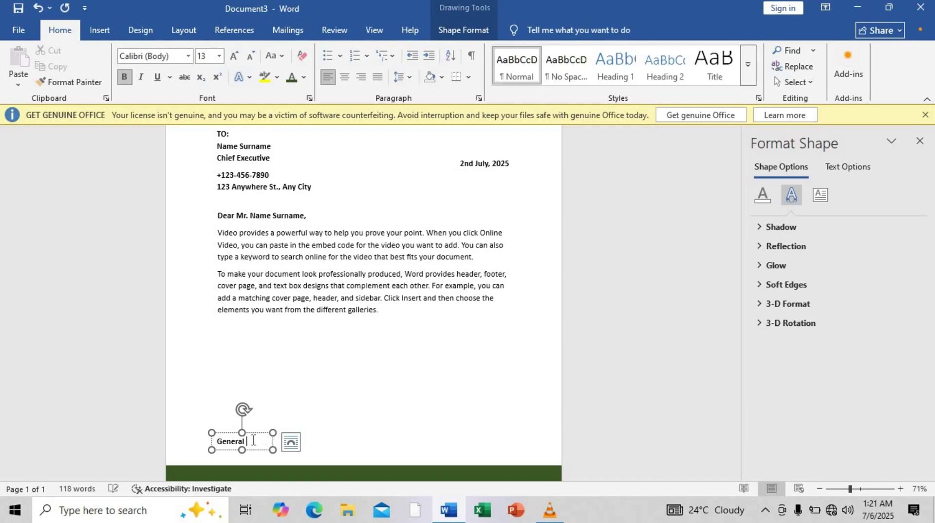
text( N)
key(BackSpace)
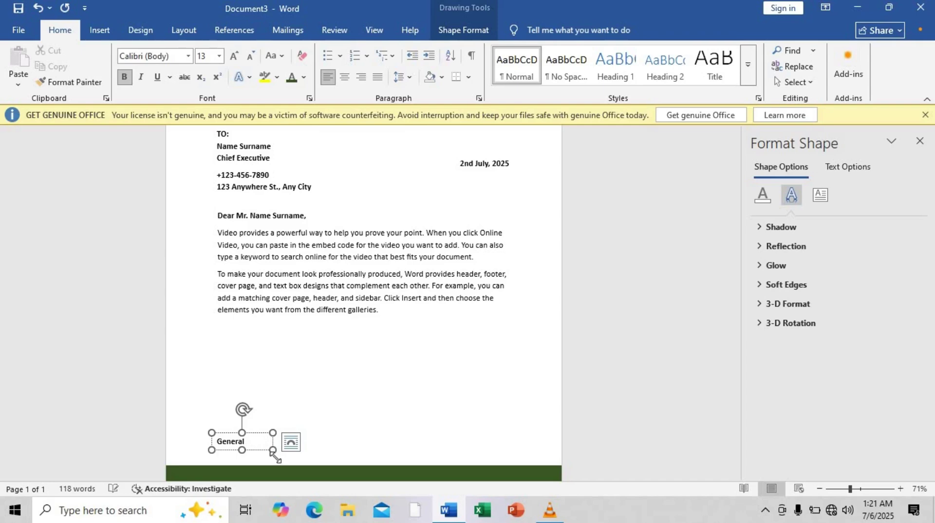
text(Manager)
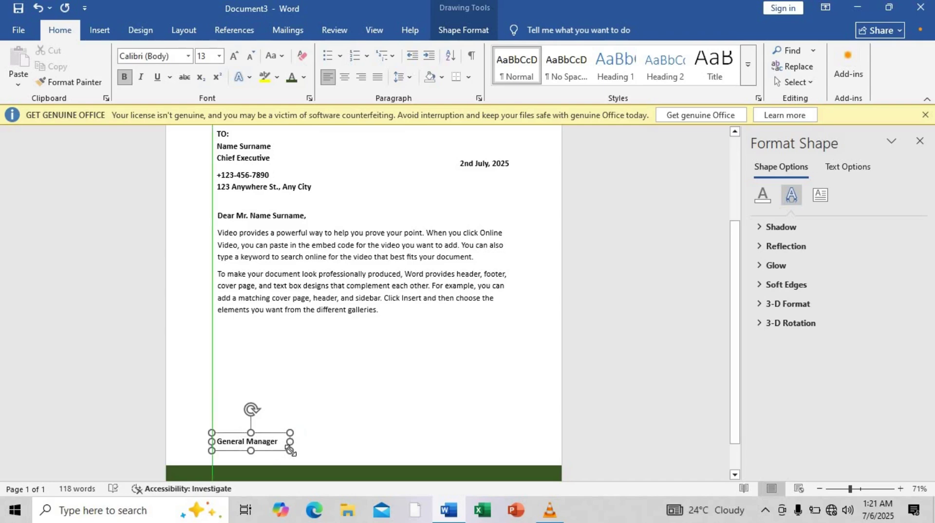
triple_click(280, 443)
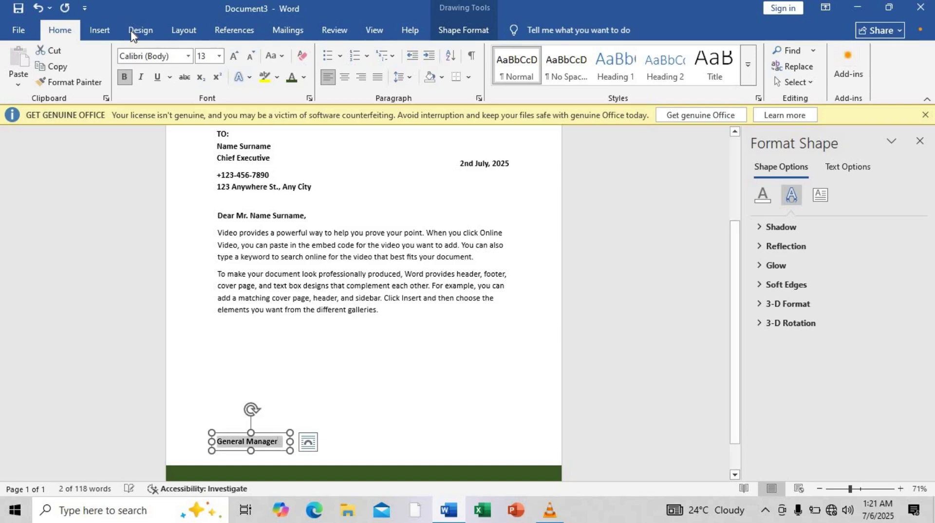
Unbold General Manager, add the signer's full name in bold above it, and duplicate that box upward.
click(124, 76)
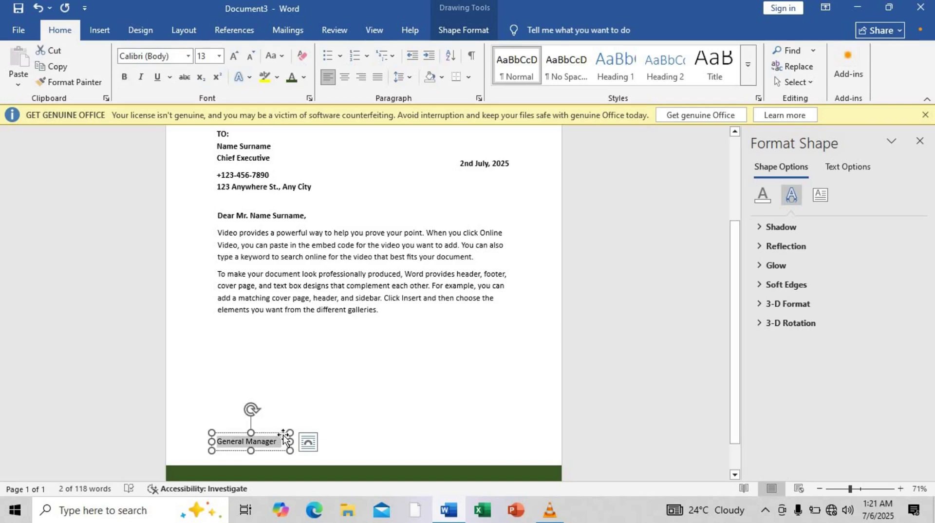
drag(283, 433, 283, 428)
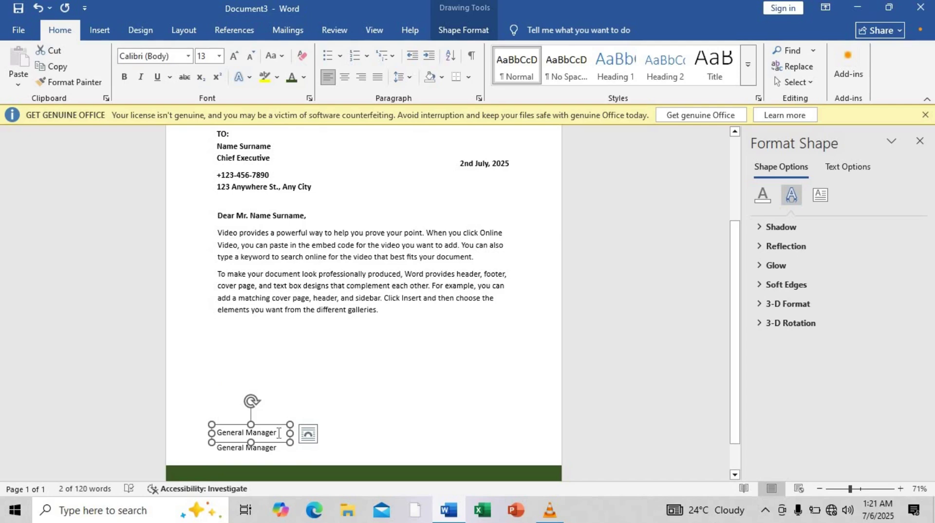
triple_click(278, 433)
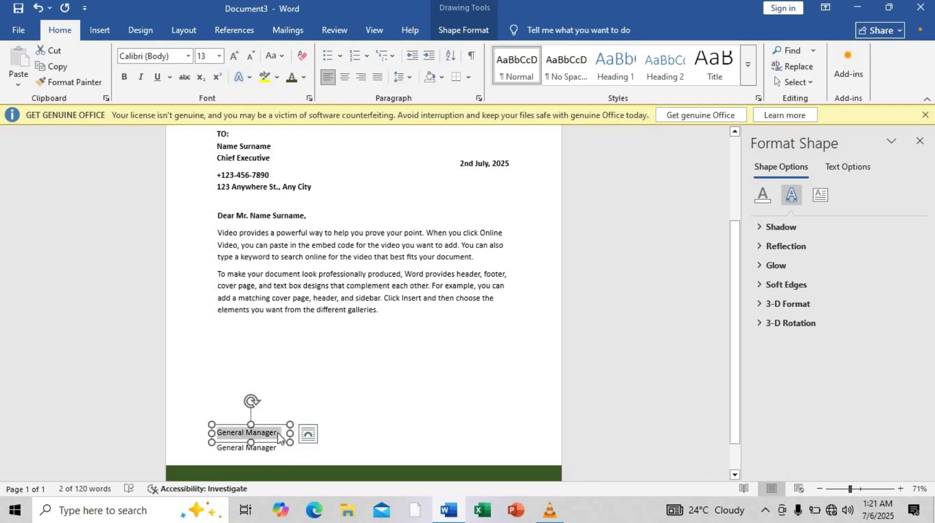
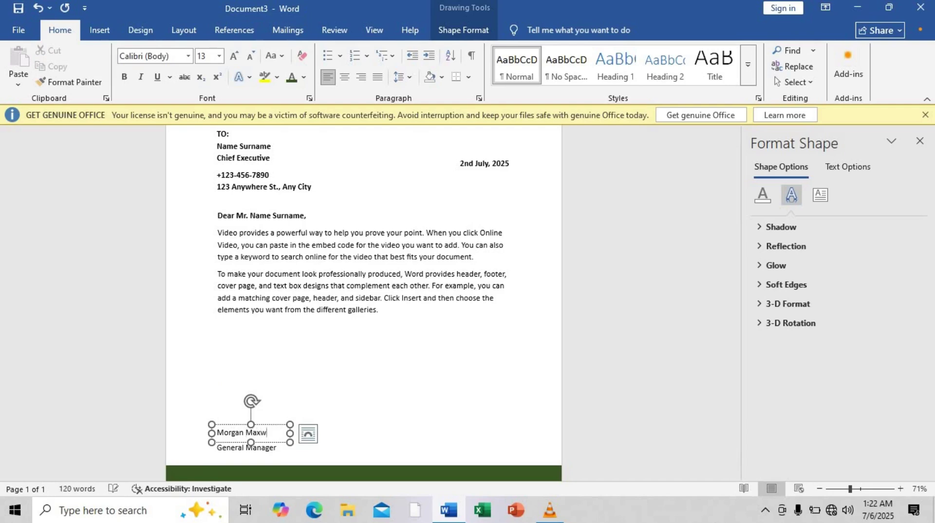
key(shift+Home)
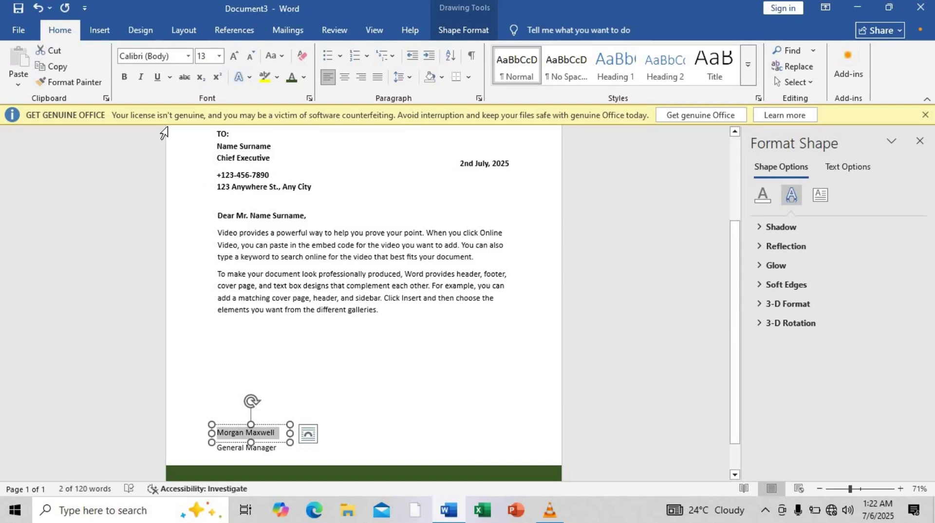
key(ctrl+b)
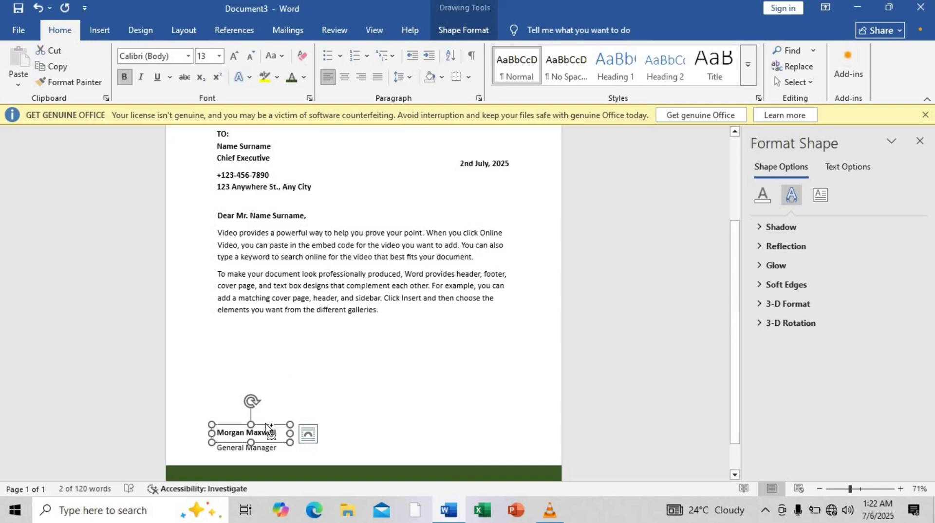
drag(265, 427, 265, 413)
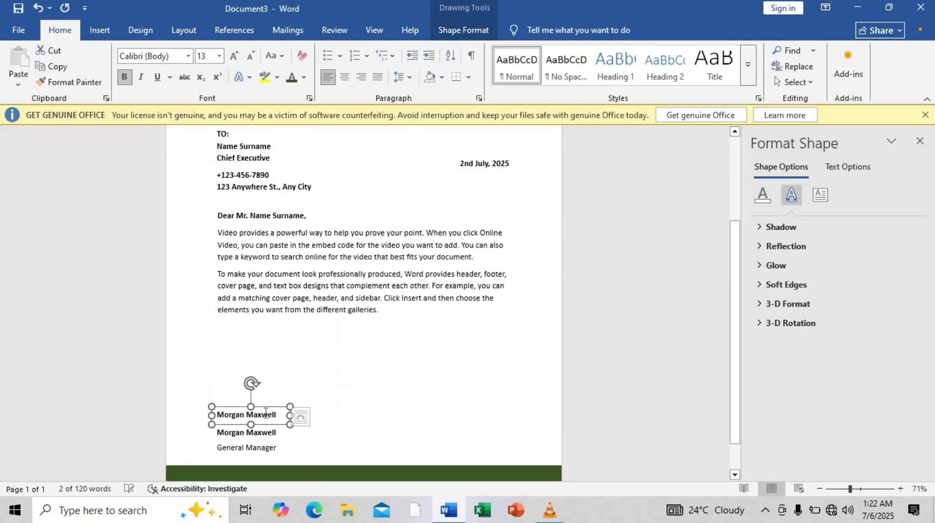
Change the top box to the signer's first name in Edwardian Script at size 22.
triple_click(265, 413)
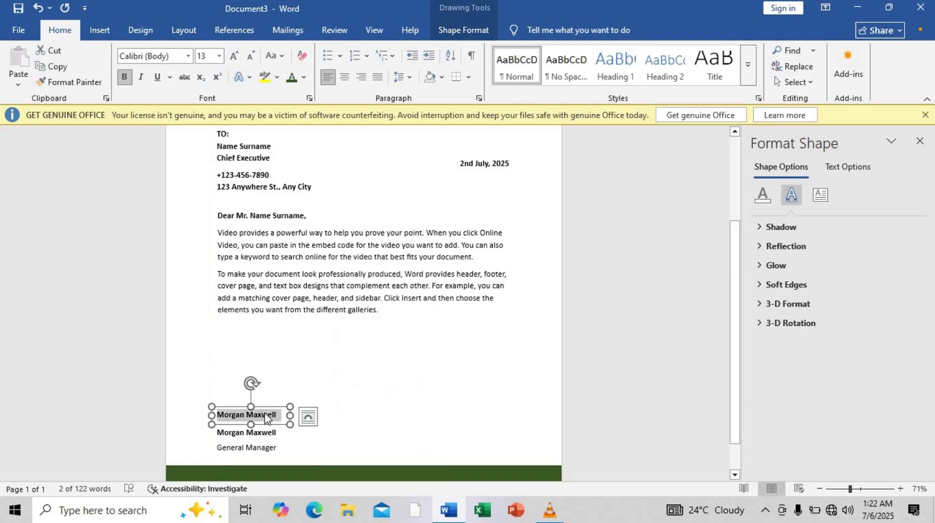
text(Morgan)
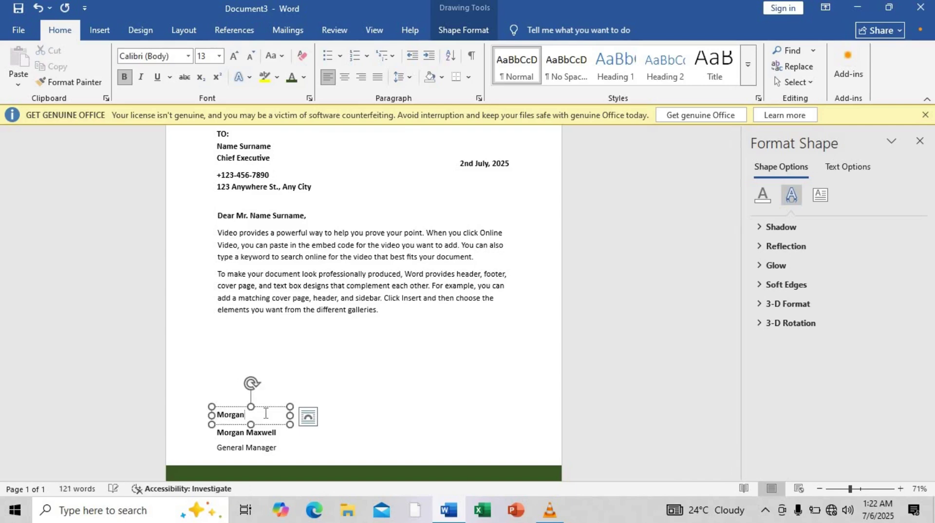
double_click(265, 415)
click(178, 57)
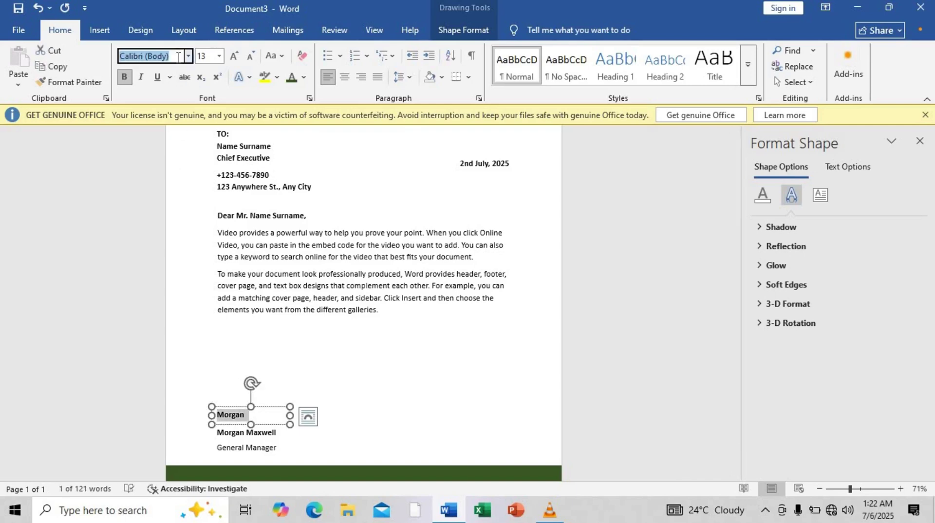
text(Edwardian Script I)
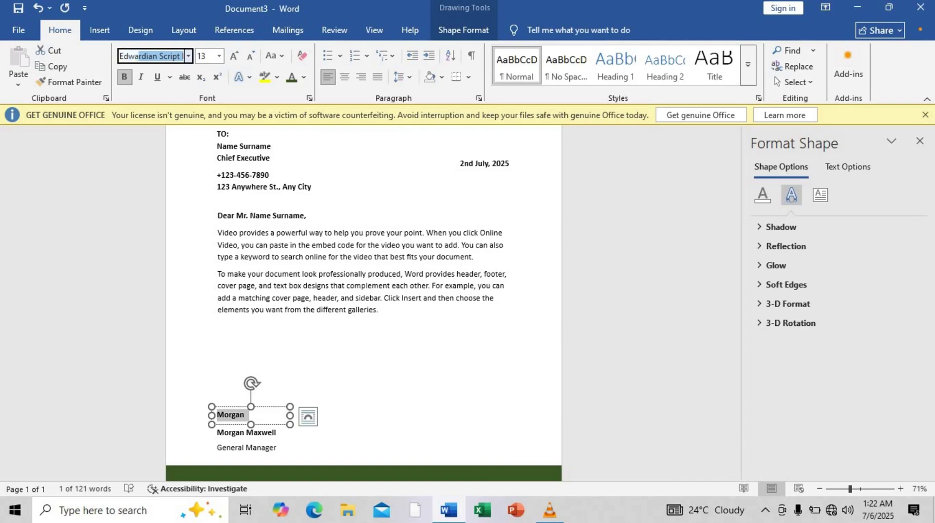
key(Return)
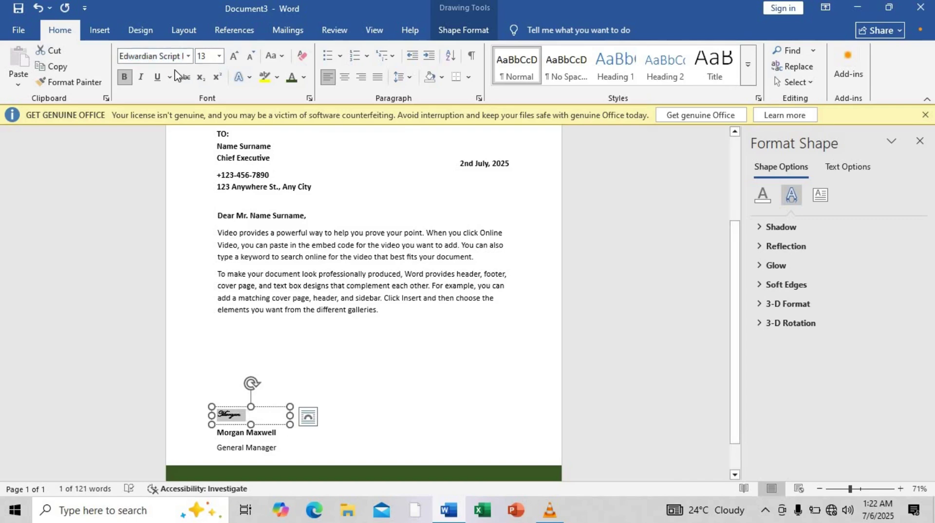
click(234, 56)
click(234, 56)
click(234, 55)
click(235, 56)
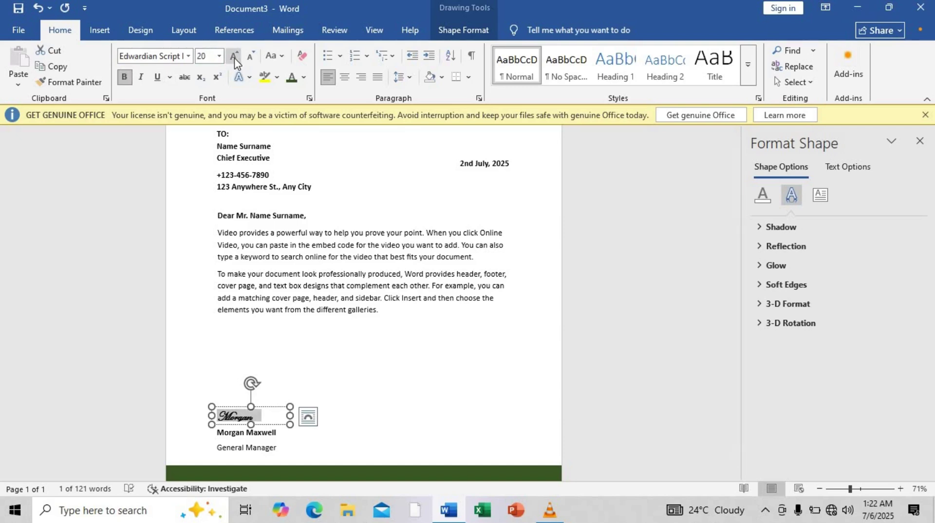
click(234, 56)
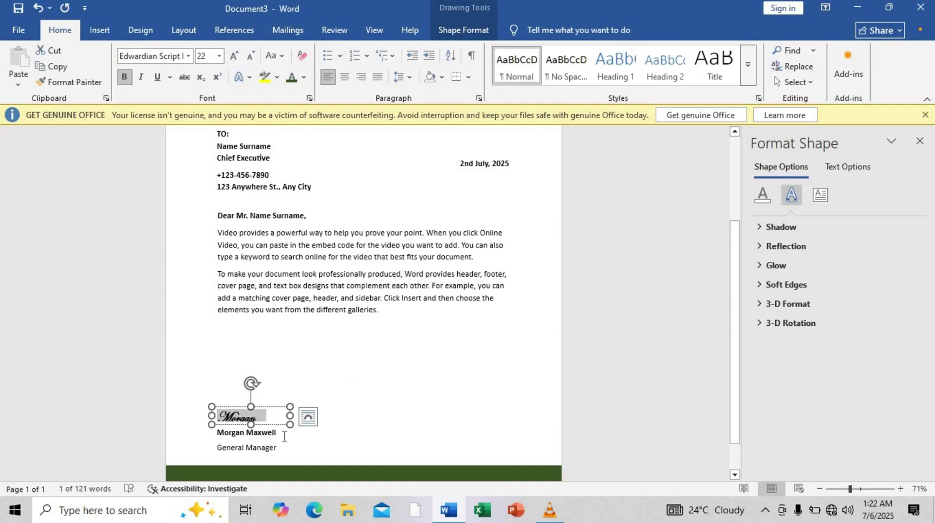
Narrow the signature box and fine-tune the bold name box's position.
mouse_move(289, 424)
mouse_down()
mouse_move(267, 432)
mouse_move(263, 409)
mouse_up()
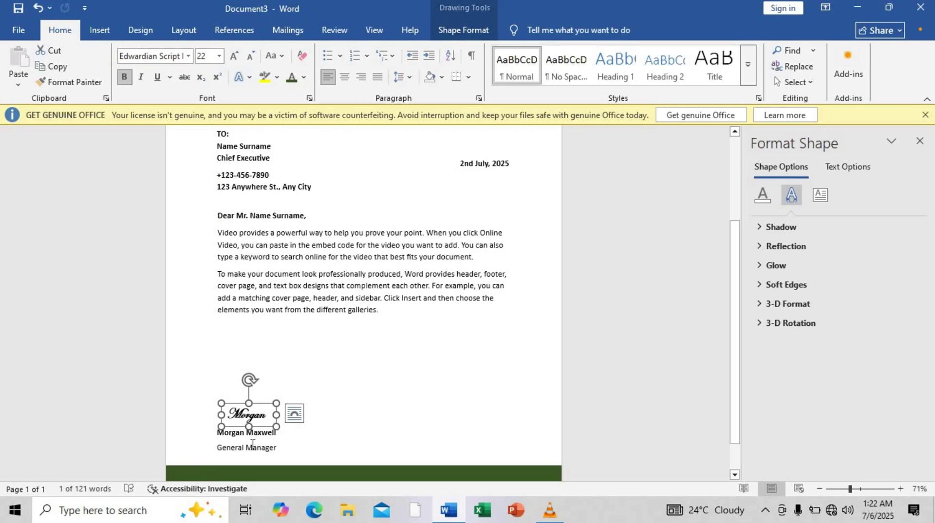
click(251, 444)
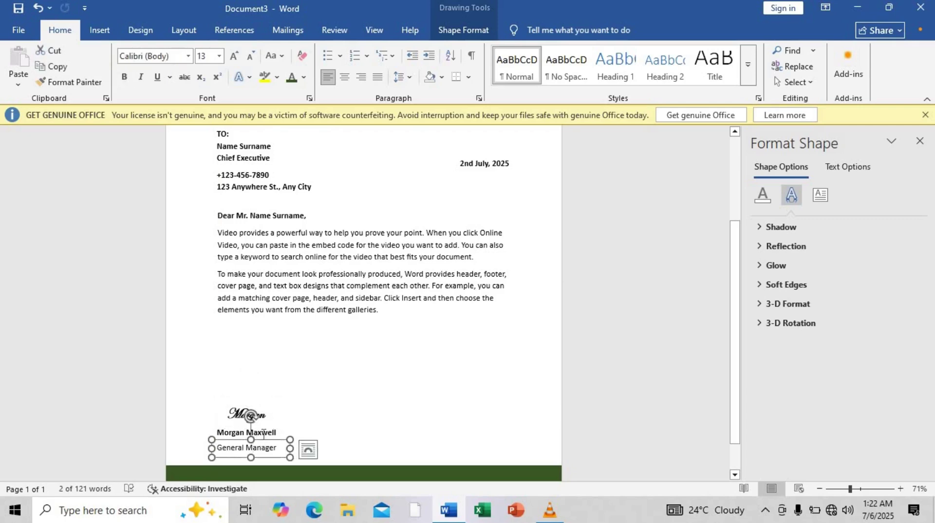
click(263, 433)
drag(265, 429, 250, 441)
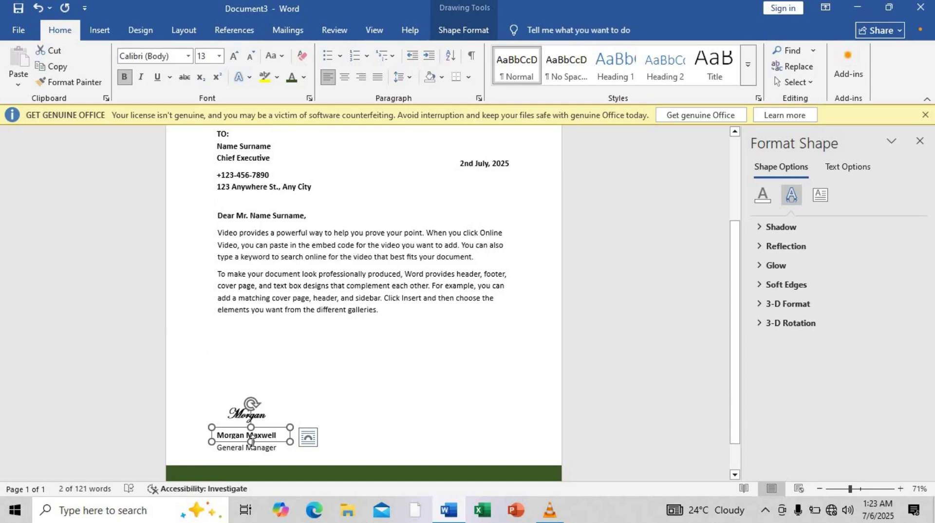
drag(251, 441, 250, 443)
Nudge the signature box up and place a copy of it on the right above the footer.
key(ctrl+Home)
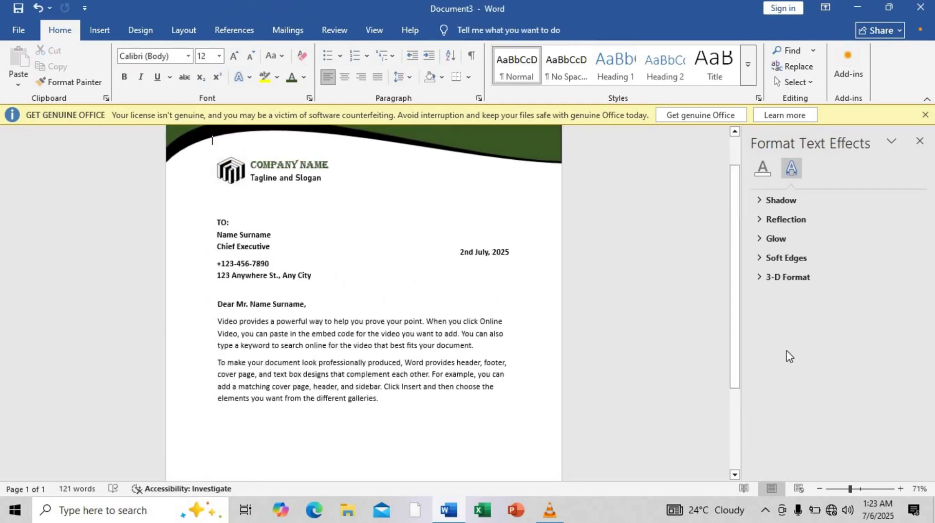
scroll(723, 431, down, 5)
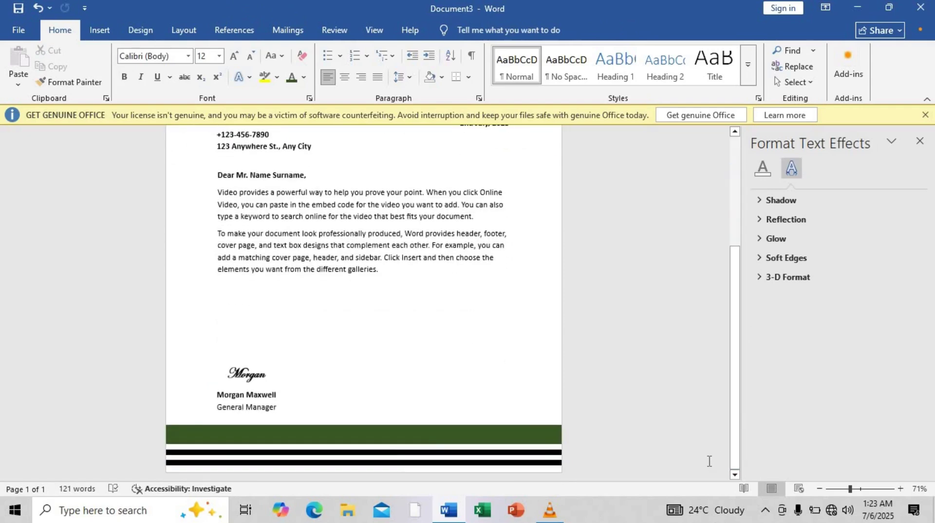
click(250, 371)
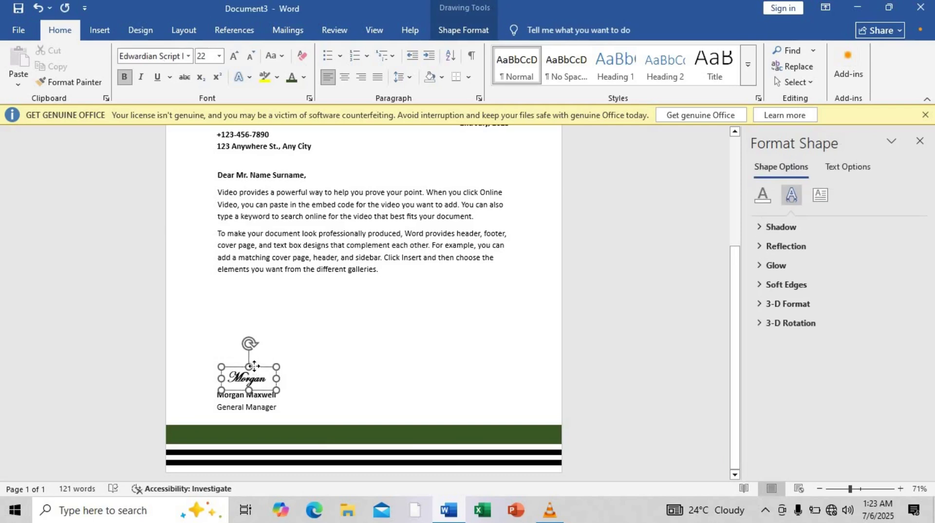
drag(254, 365, 254, 364)
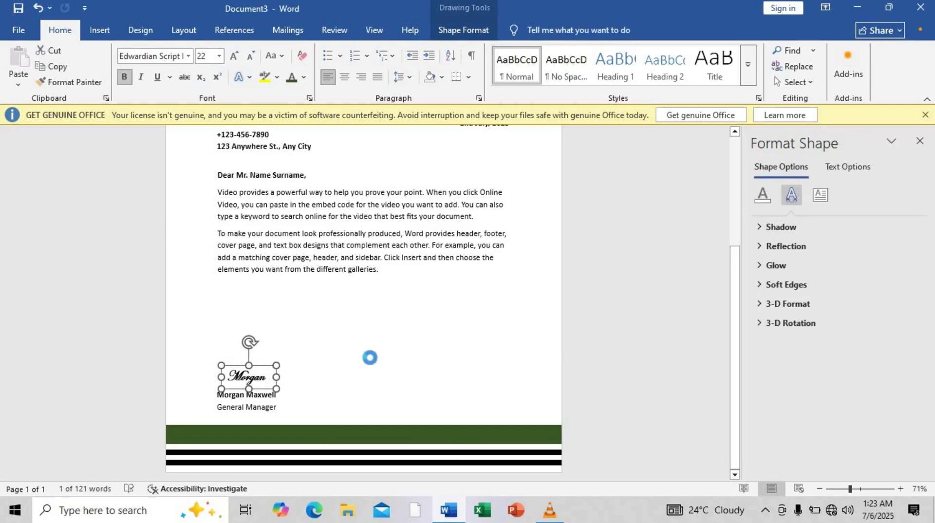
drag(370, 357, 452, 329)
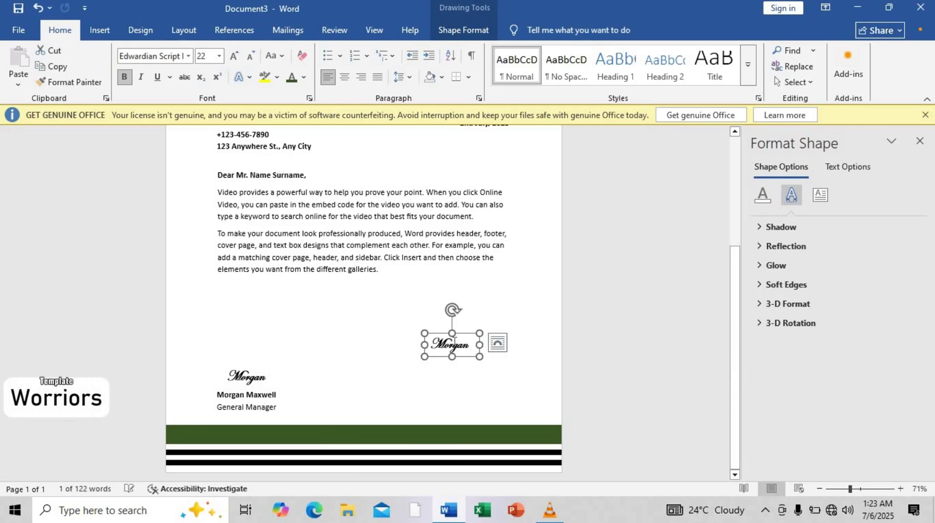
Empty the copied box, turn off bold, and set it to Calibri (Body) 14 pt.
double_click(453, 343)
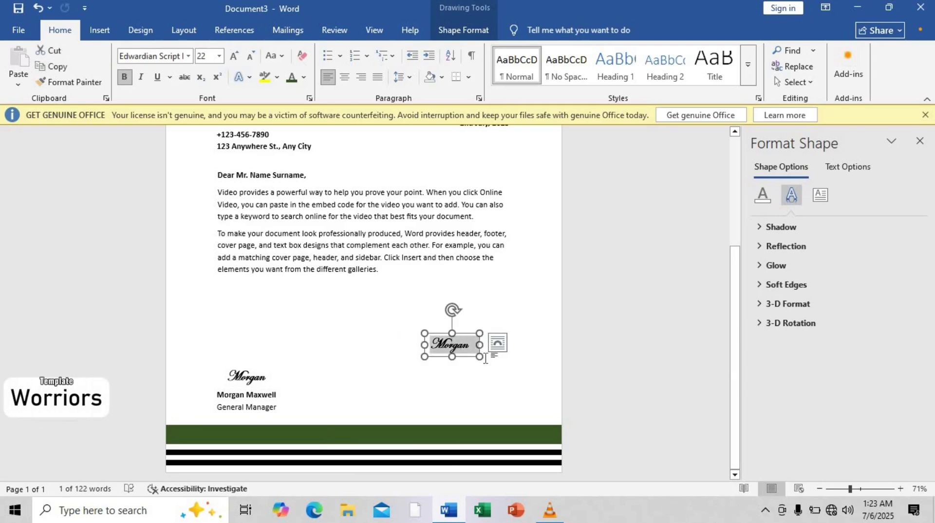
key(Delete)
key(ctrl+z)
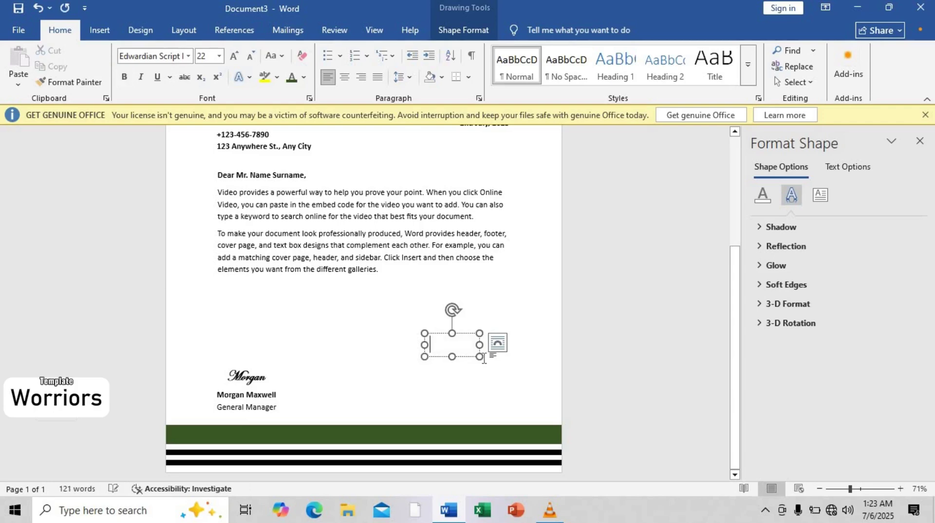
click(189, 56)
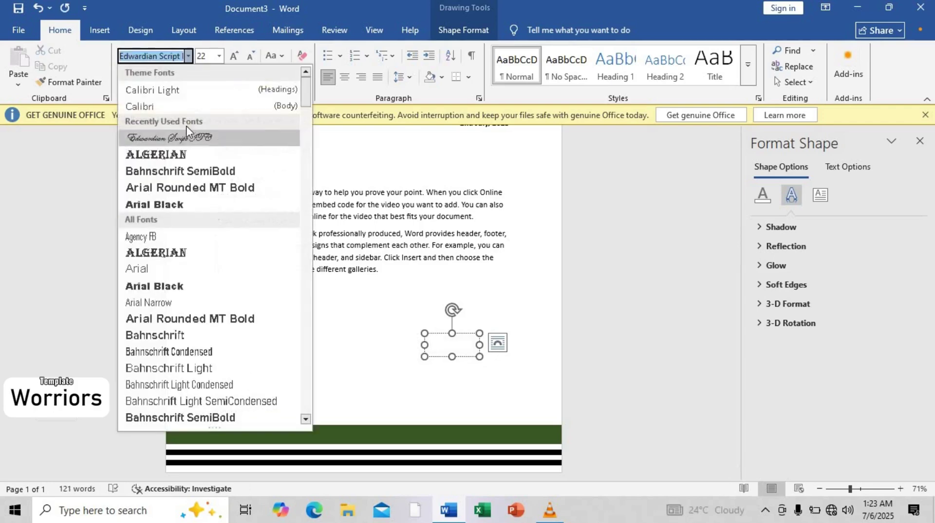
click(147, 106)
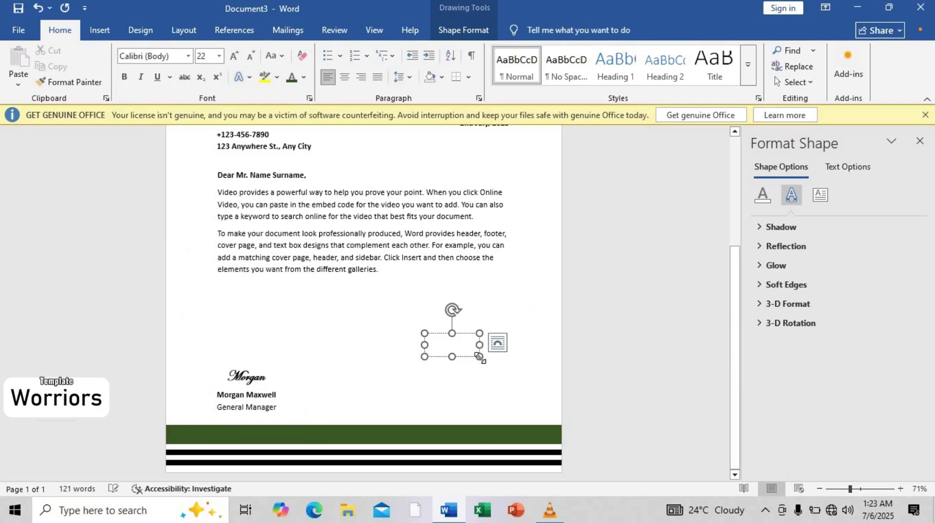
click(220, 56)
click(204, 134)
drag(478, 357, 532, 401)
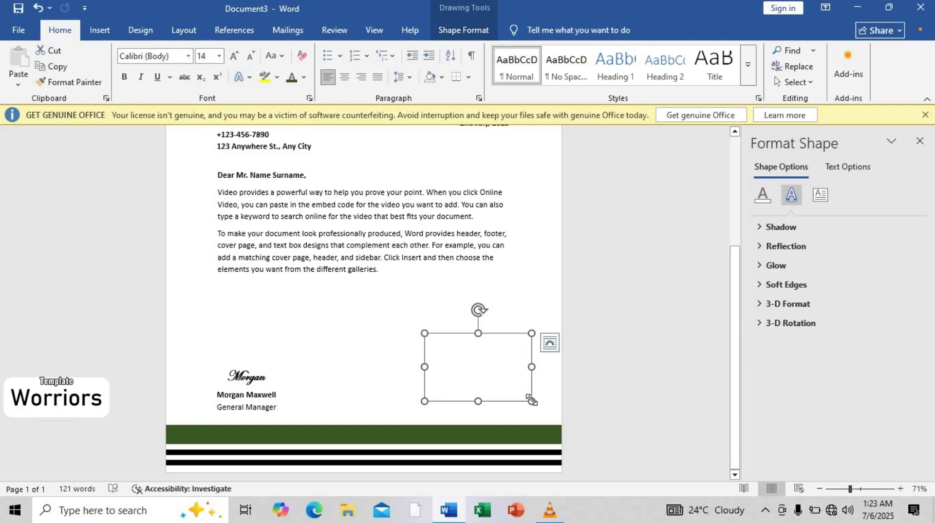
drag(531, 400, 503, 359)
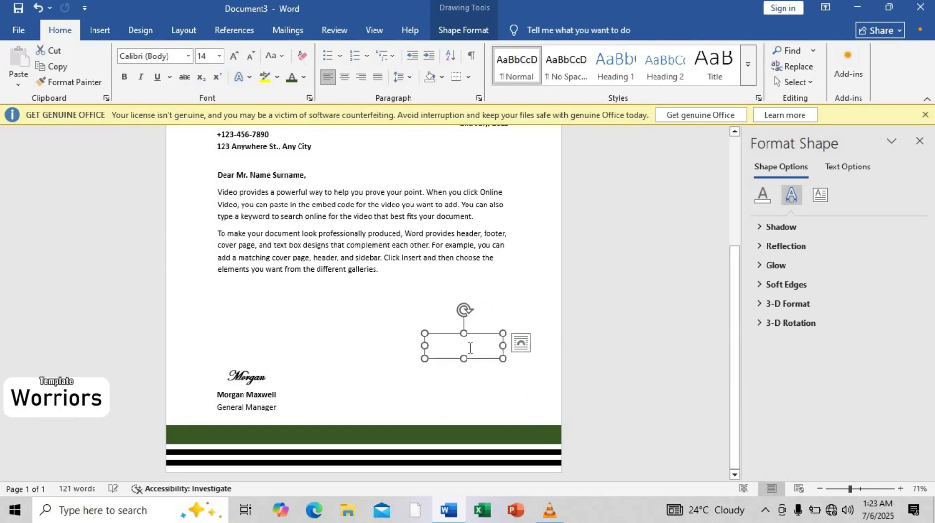
click(470, 347)
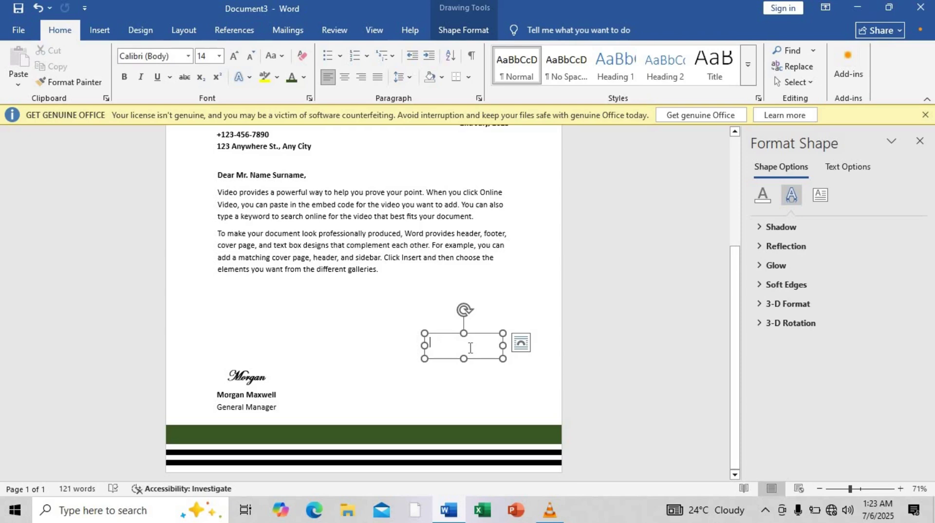
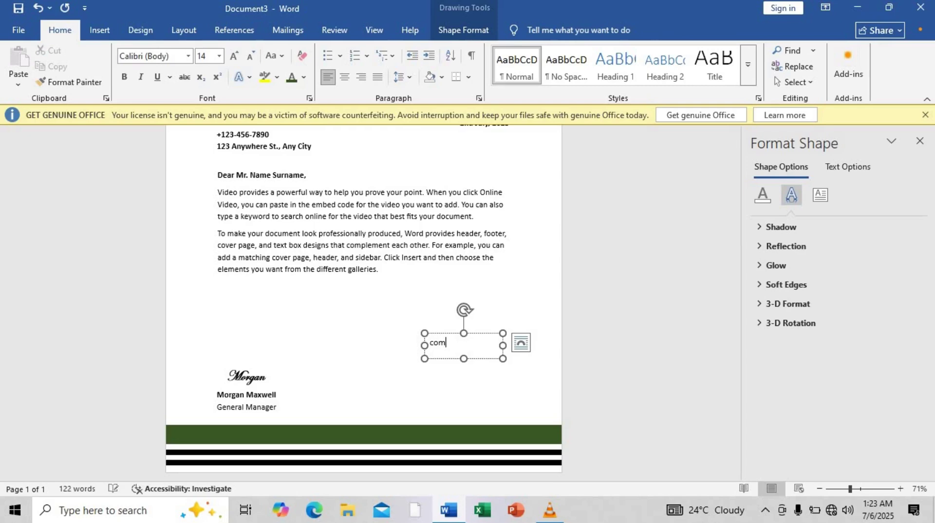
Enter the company e-mail address in the right-side box and widen it to fit one line.
drag(503, 345, 496, 339)
click(418, 340)
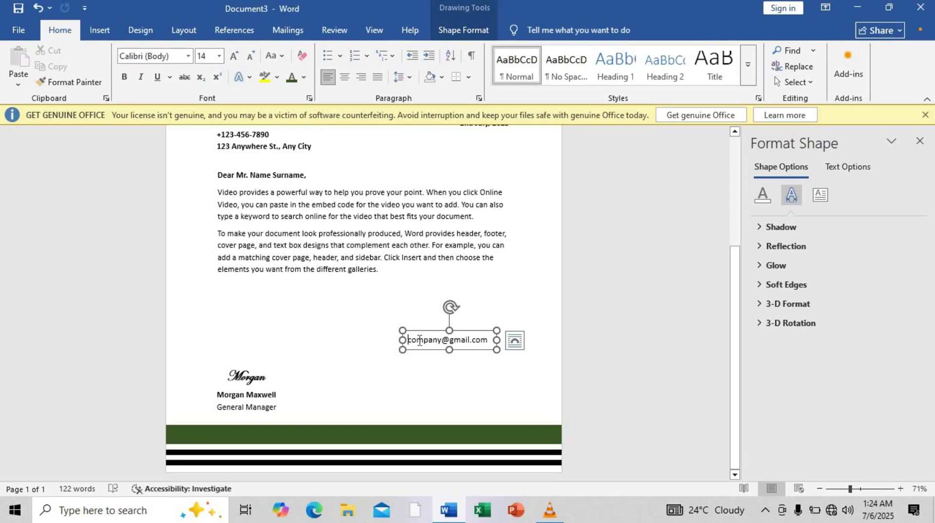
key(ctrl+z)
key(ctrl+z)
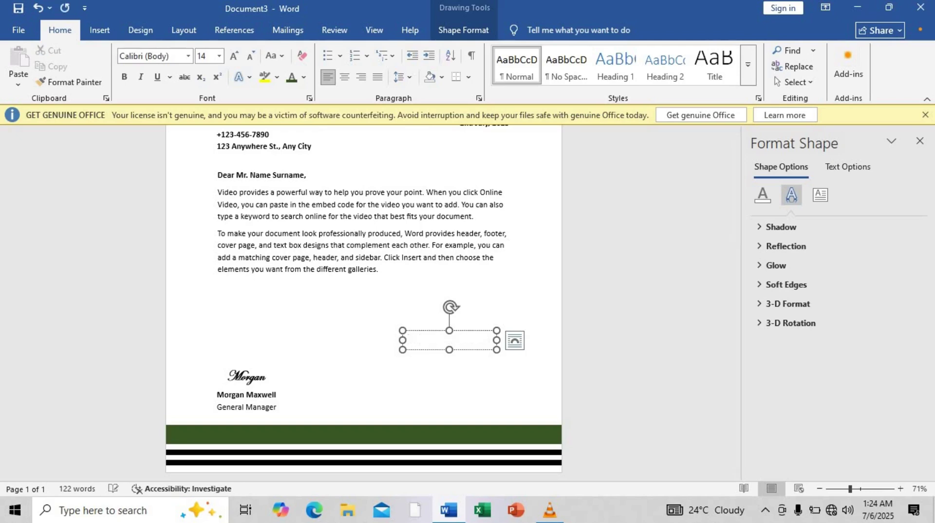
key(ctrl+z)
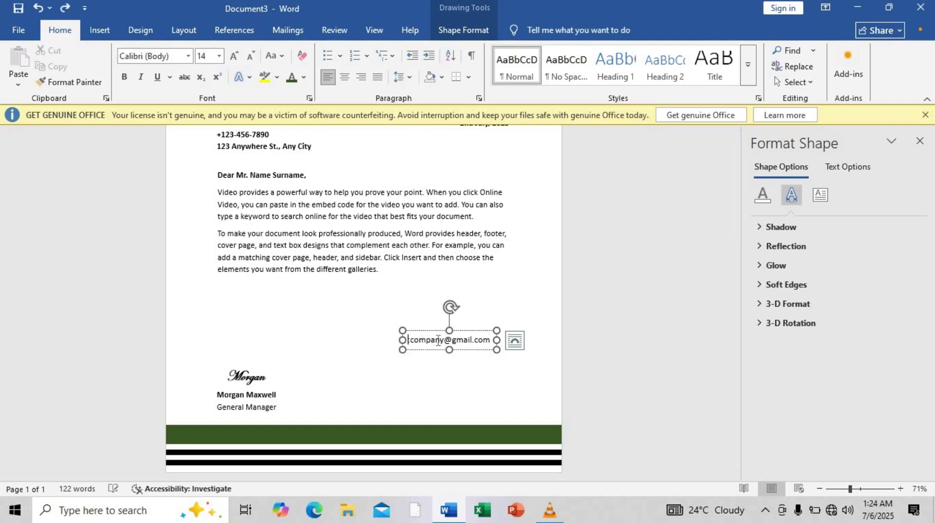
drag(515, 340, 523, 340)
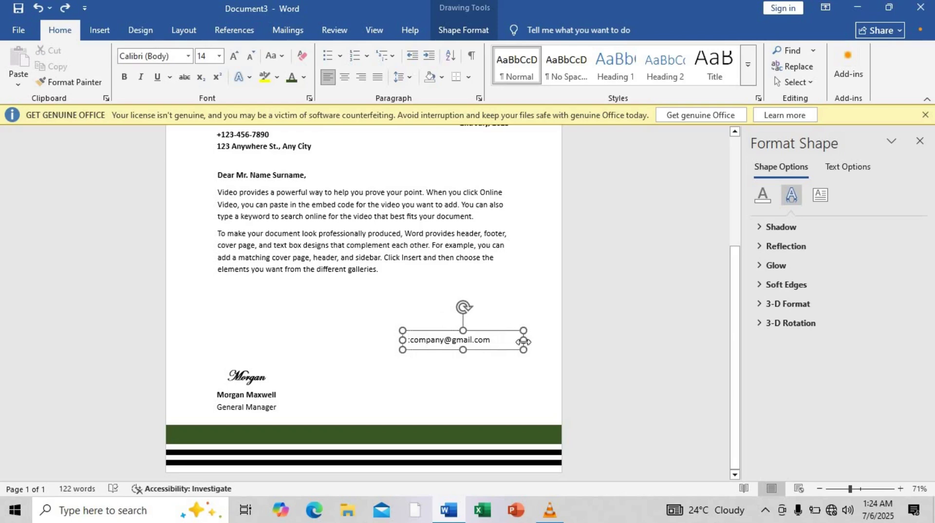
click(419, 342)
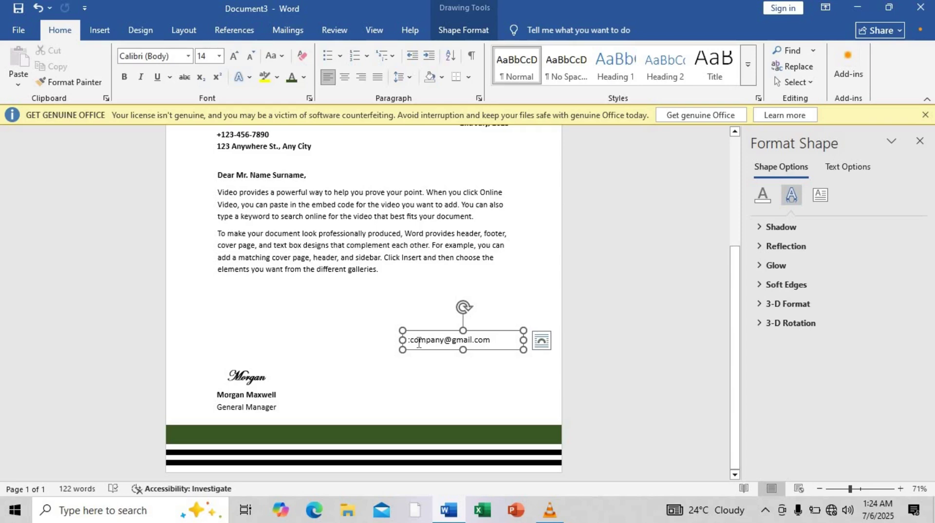
key(ctrl+z)
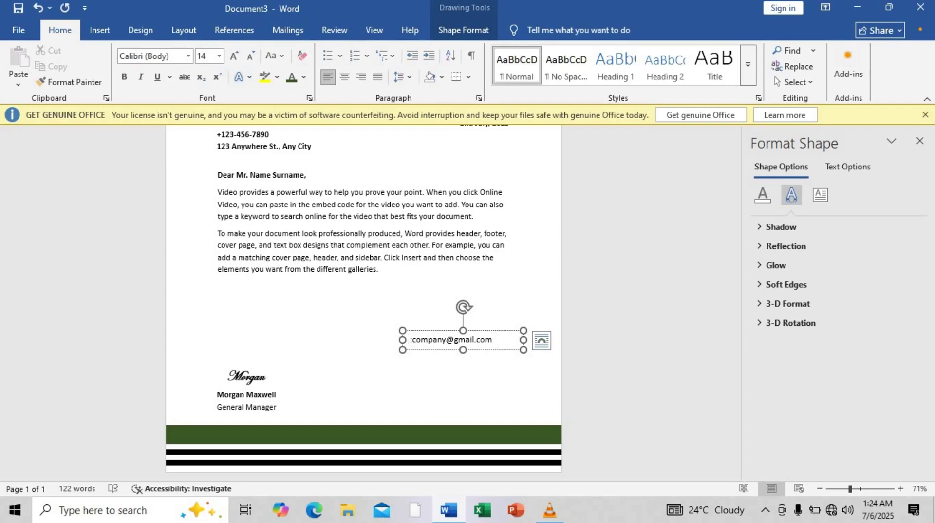
Insert the envelope emoji (code 1F4E7, Alt+X) before the e-mail and size it 16 pt.
text(1F )
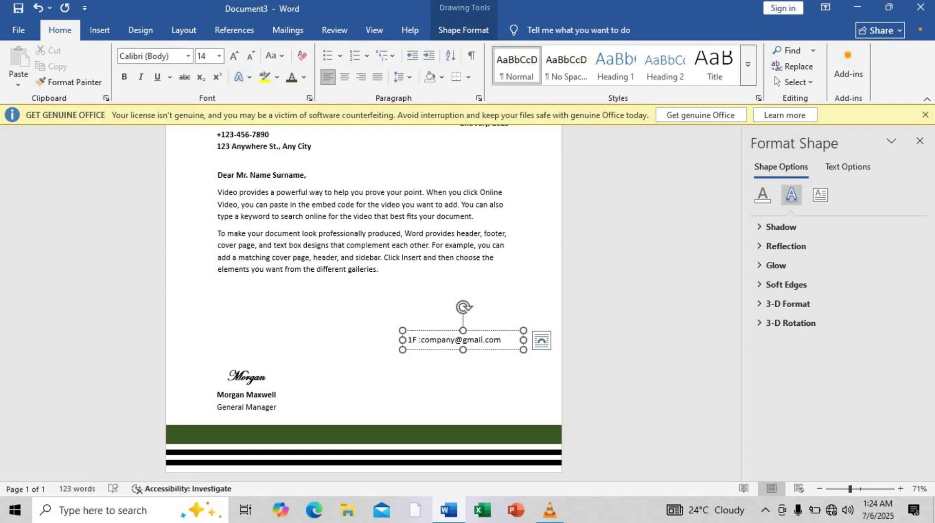
text(4E7)
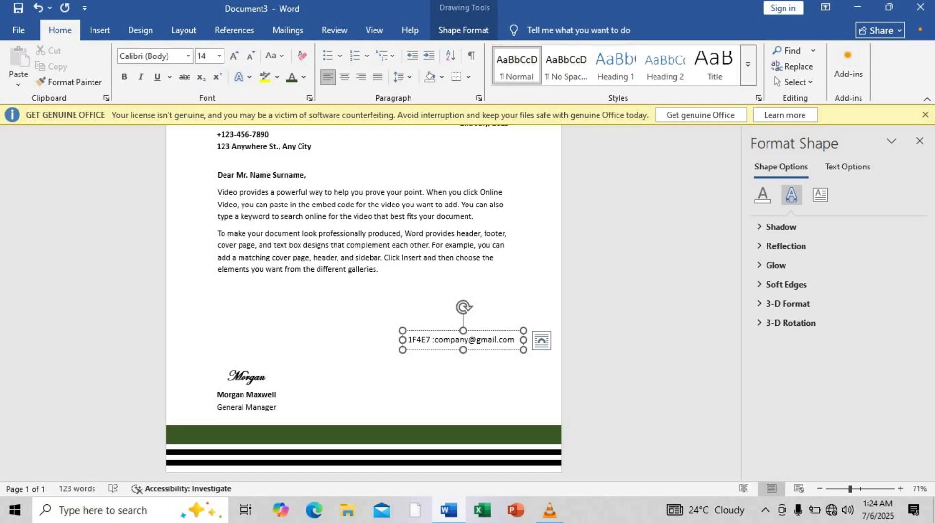
key(super)
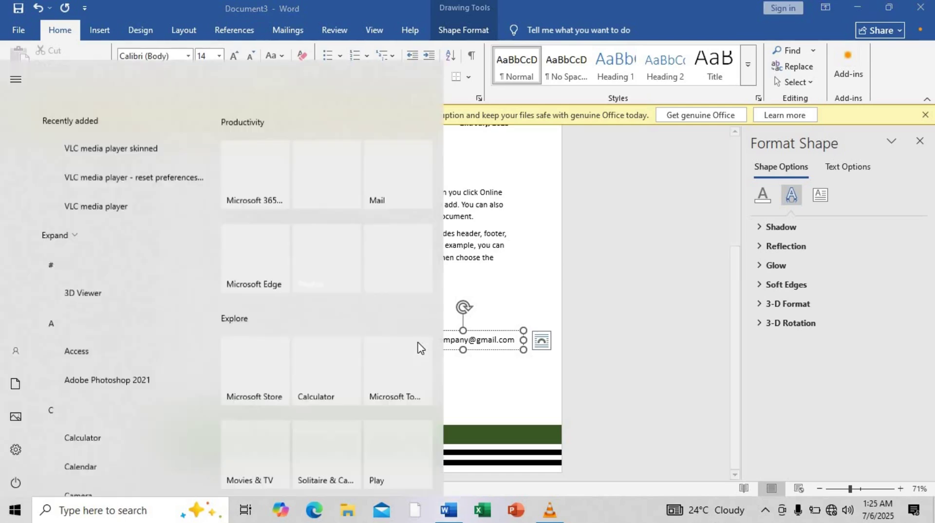
key(Escape)
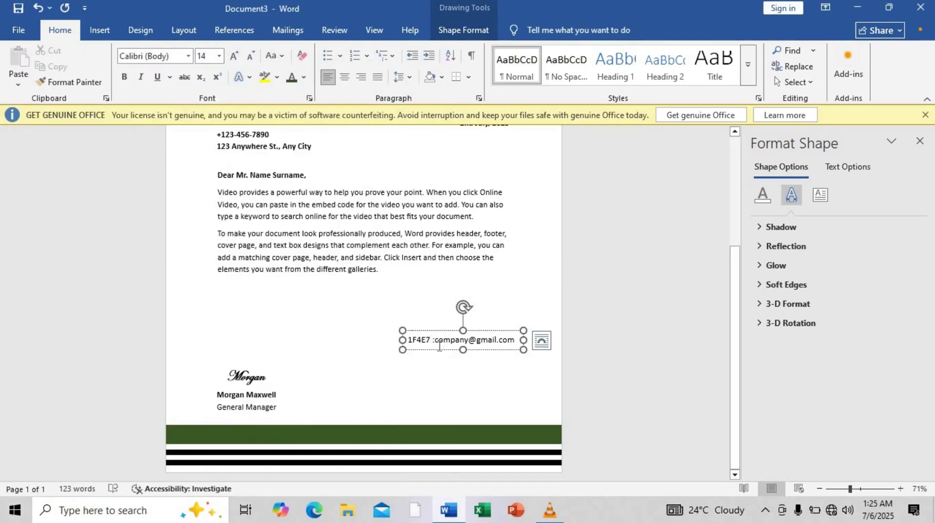
key(alt+x)
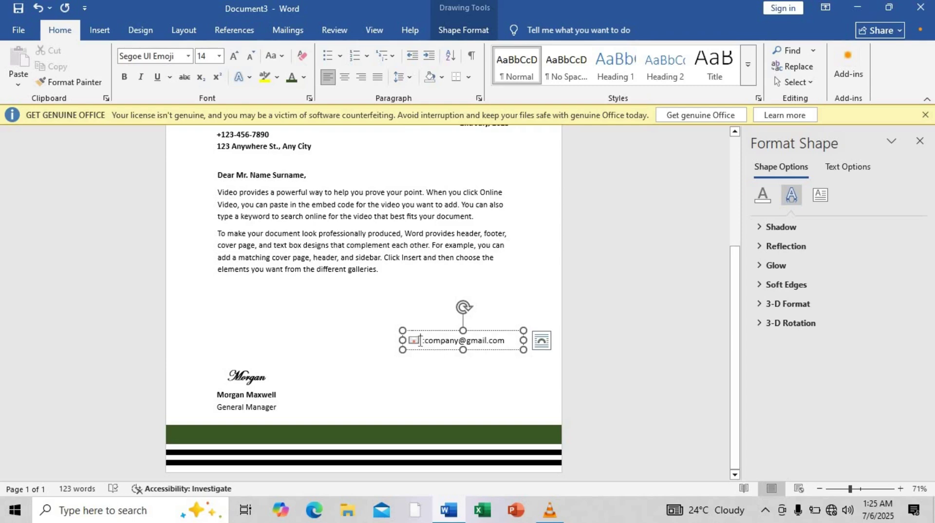
drag(420, 340, 408, 340)
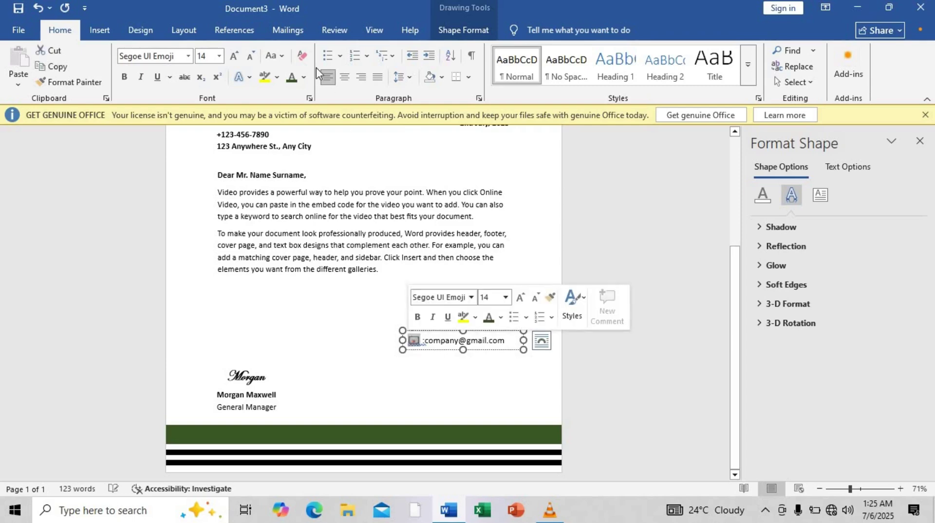
click(234, 55)
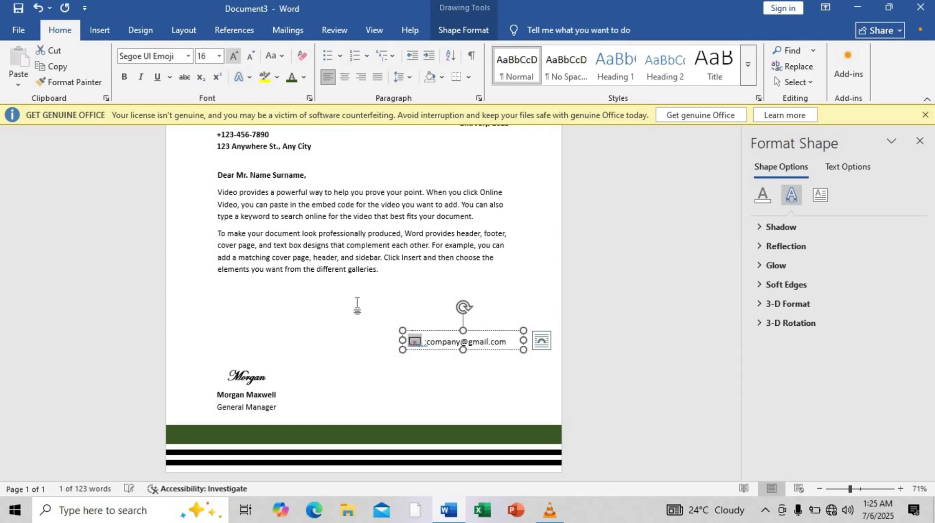
Narrow the e-mail text box slightly.
click(470, 342)
click(496, 331)
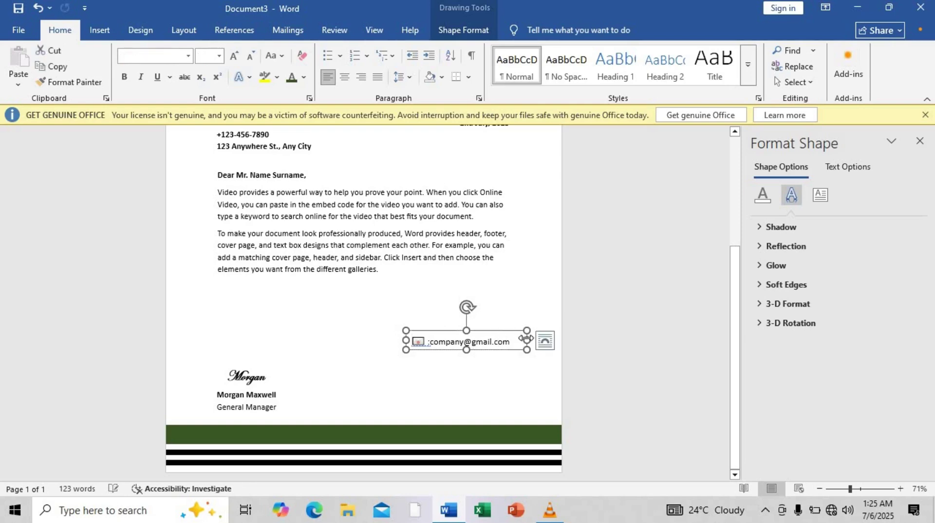
drag(517, 340, 444, 366)
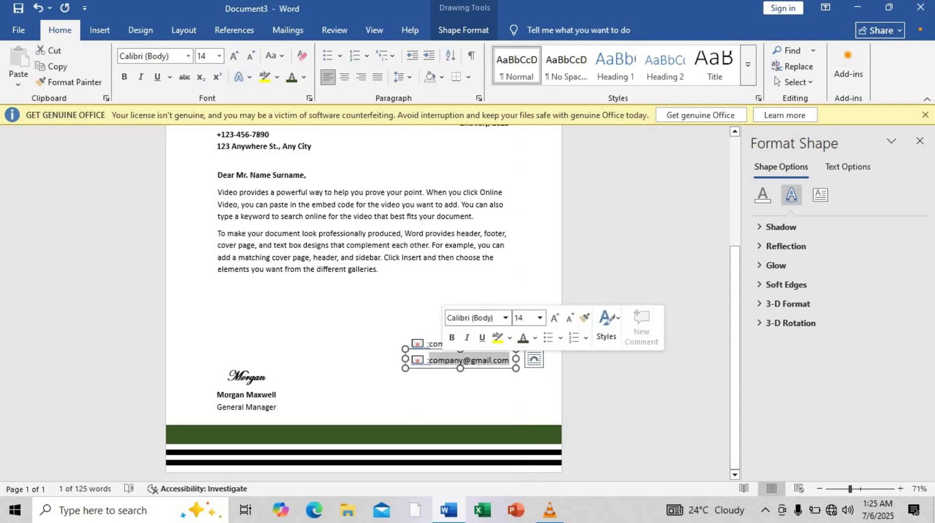
Replace the copied e-mail text with the sample phone number.
key(BackSpace)
text(+098)
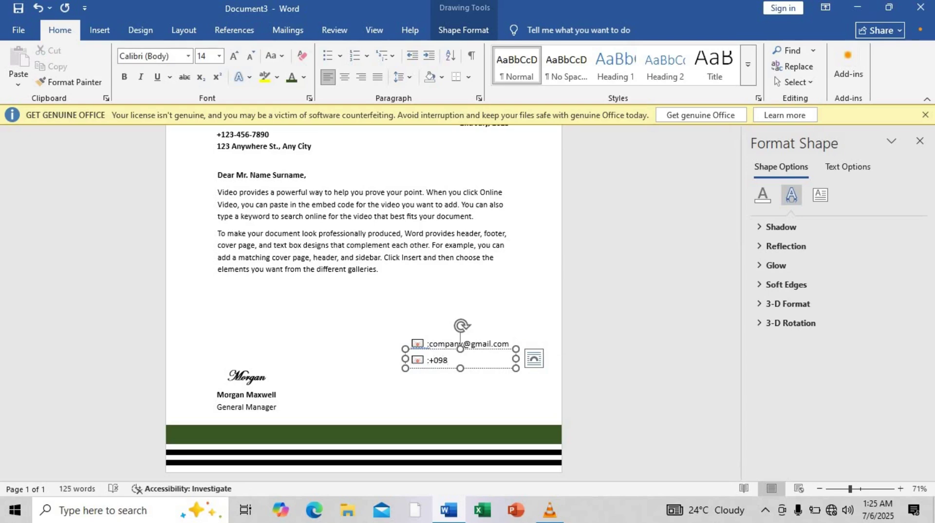
text(-765-4321)
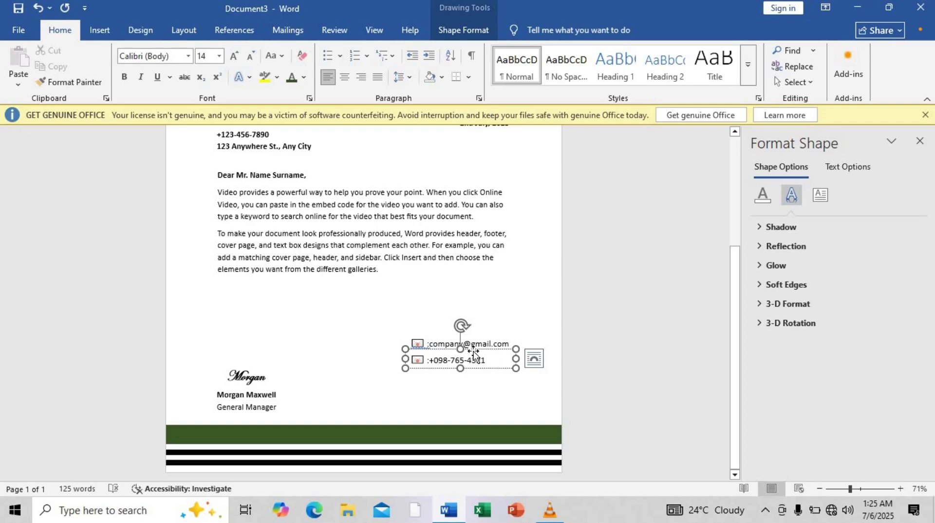
click(425, 360)
Swap the icon for a bold 18 pt telephone symbol (2706, Alt+X) and heighten the box slightly.
double_click(413, 360)
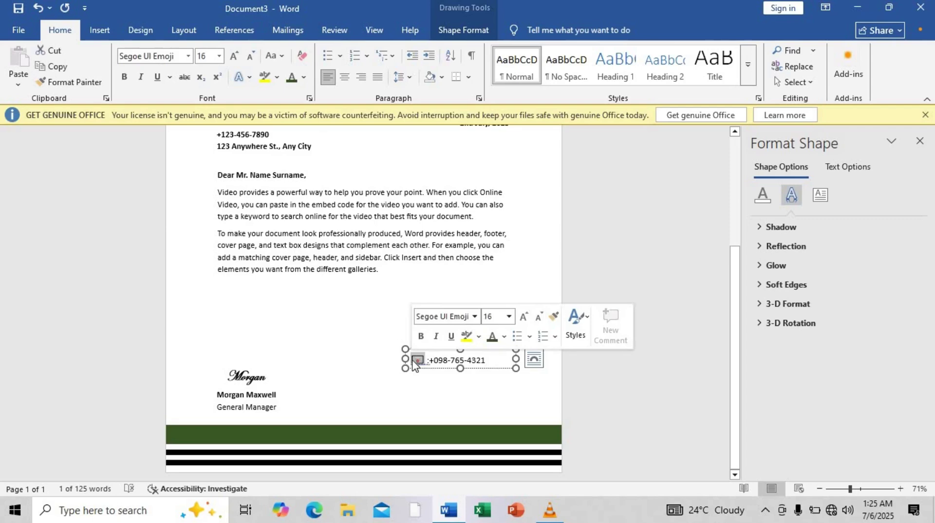
text(2)
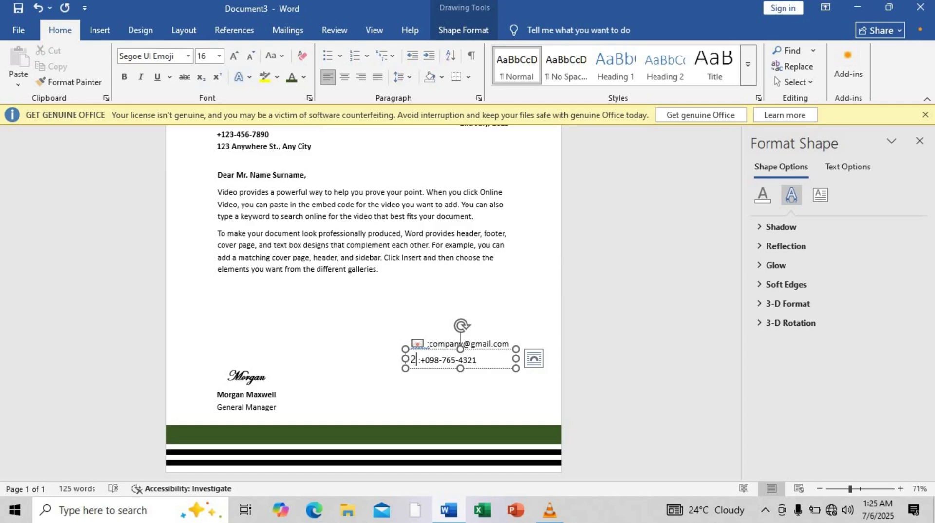
text(706)
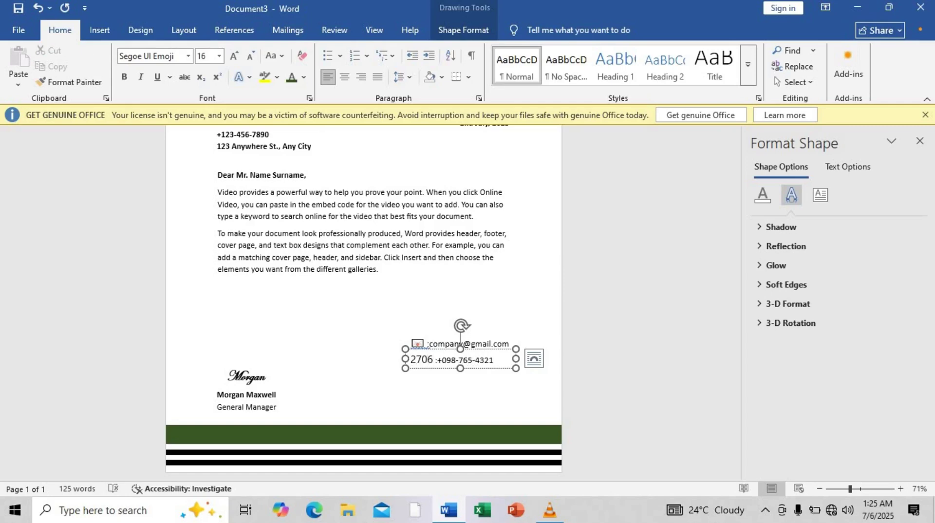
key(alt+x)
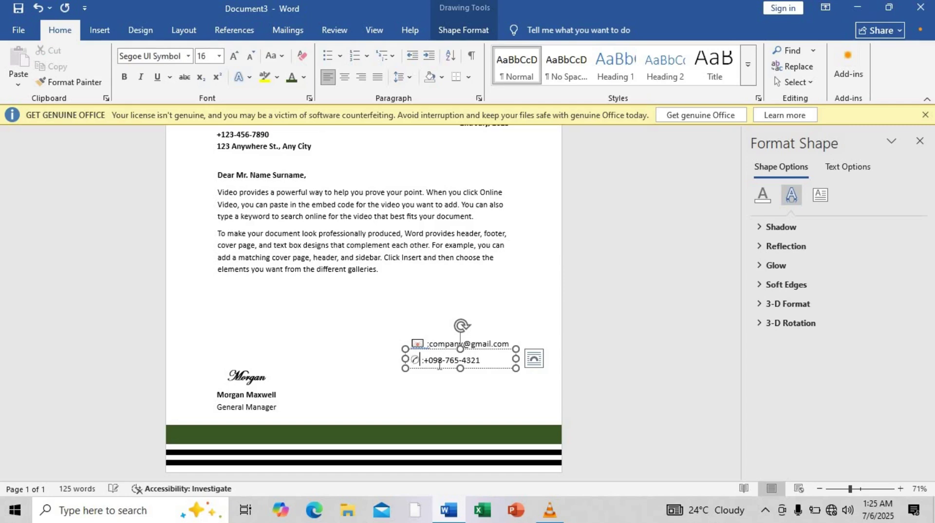
double_click(415, 360)
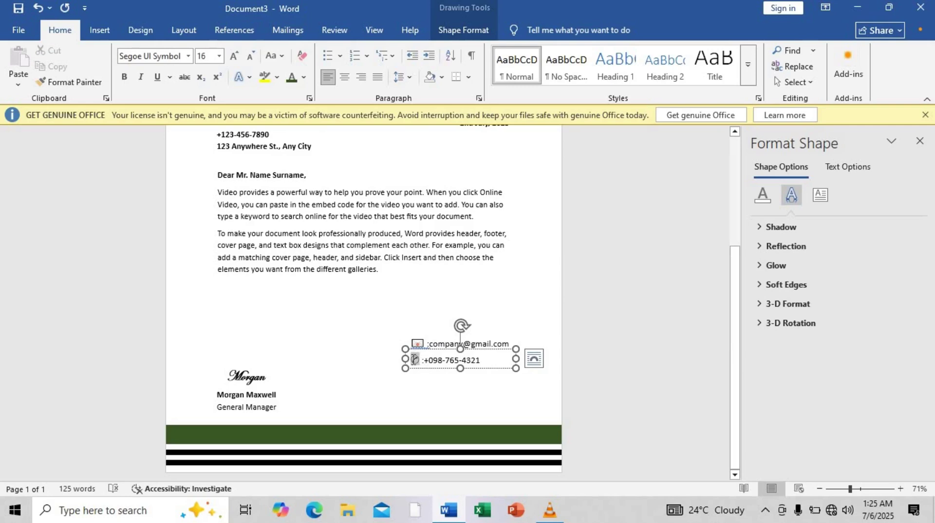
click(124, 79)
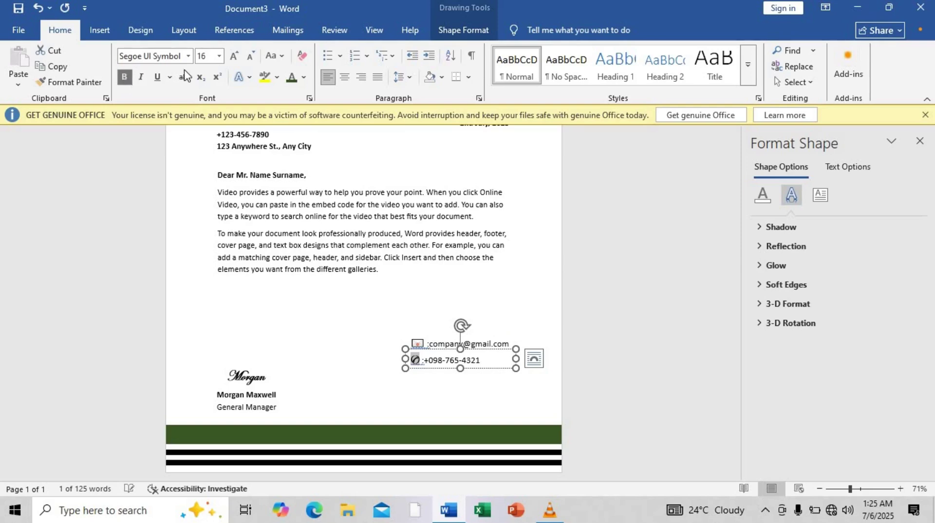
click(234, 57)
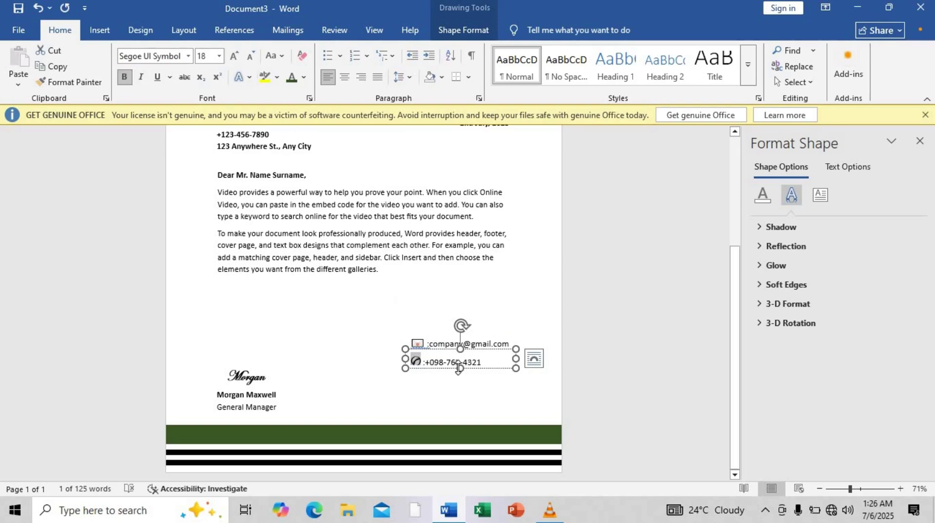
drag(458, 369, 469, 341)
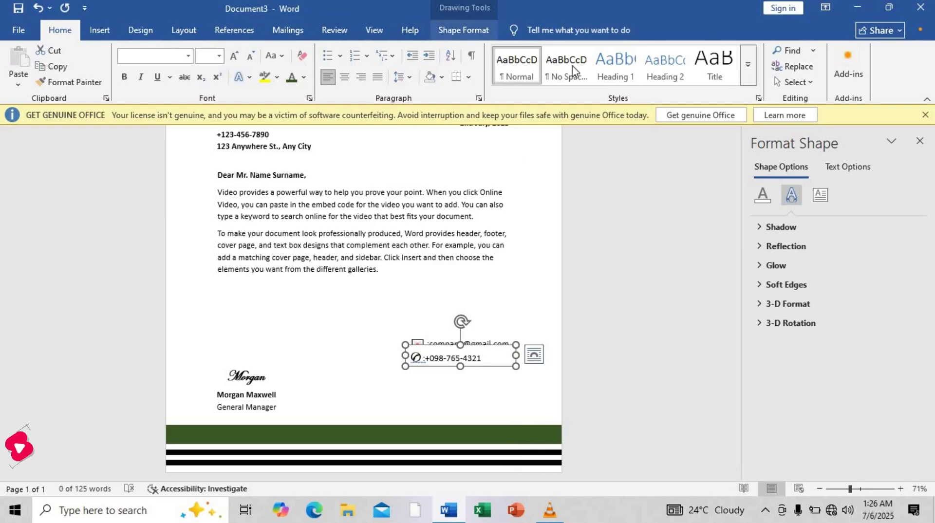
Send the phone box behind the email box and position it just under the email line.
click(450, 32)
click(735, 66)
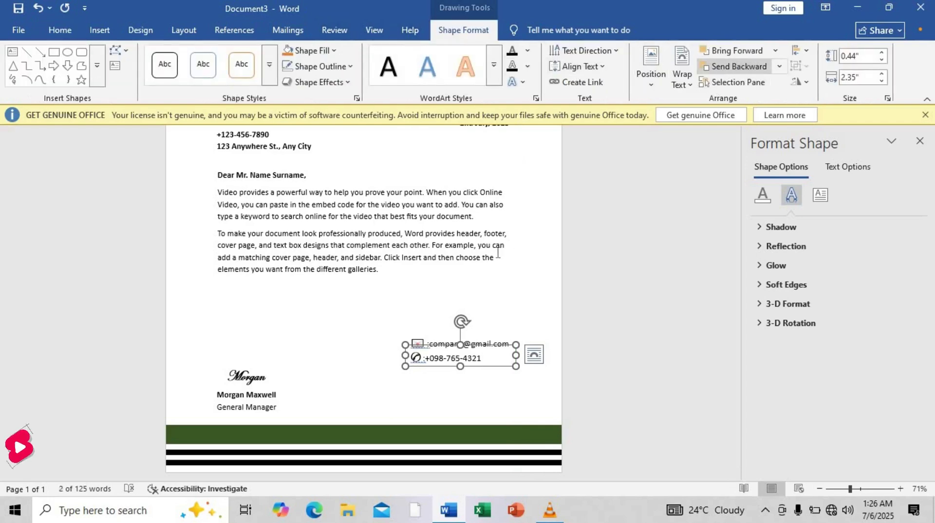
drag(486, 364, 485, 364)
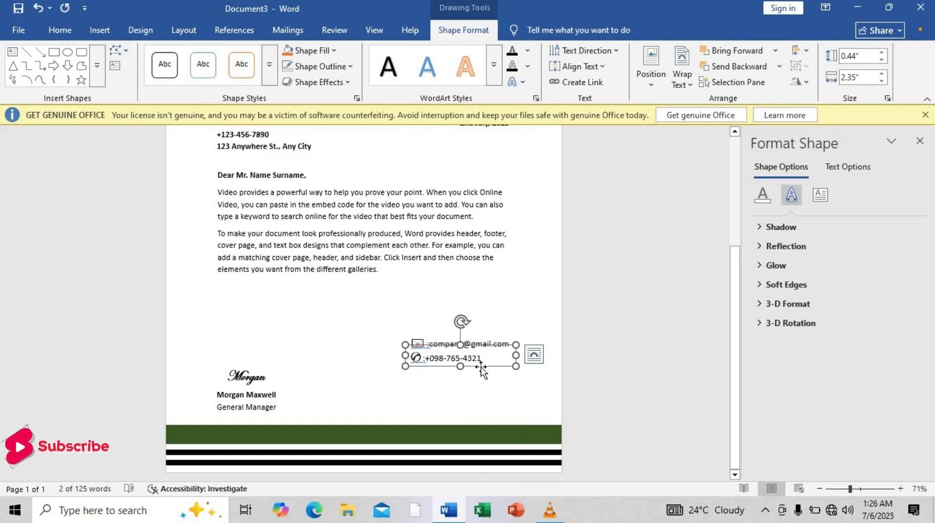
key(Right)
key(Right)
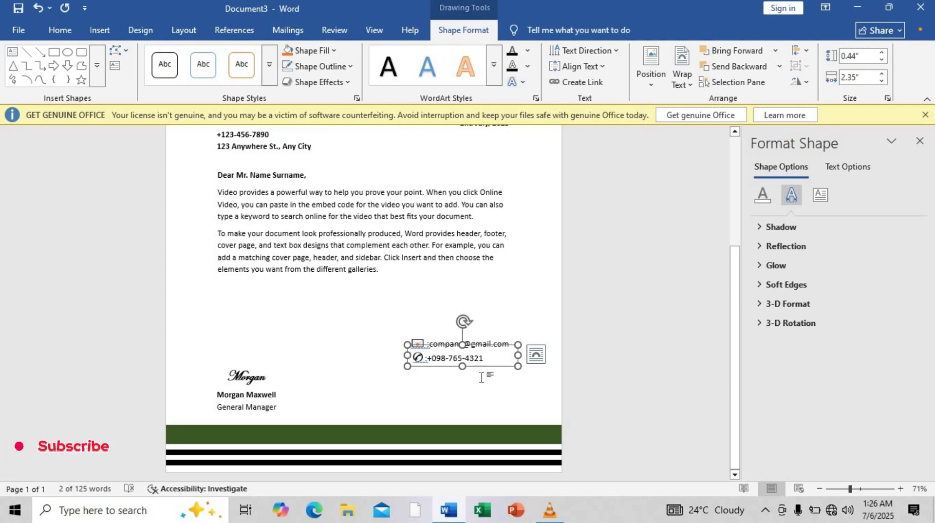
Copy the phone line below it and replace the number with 'Any City 12345'.
drag(483, 371, 479, 380)
click(462, 375)
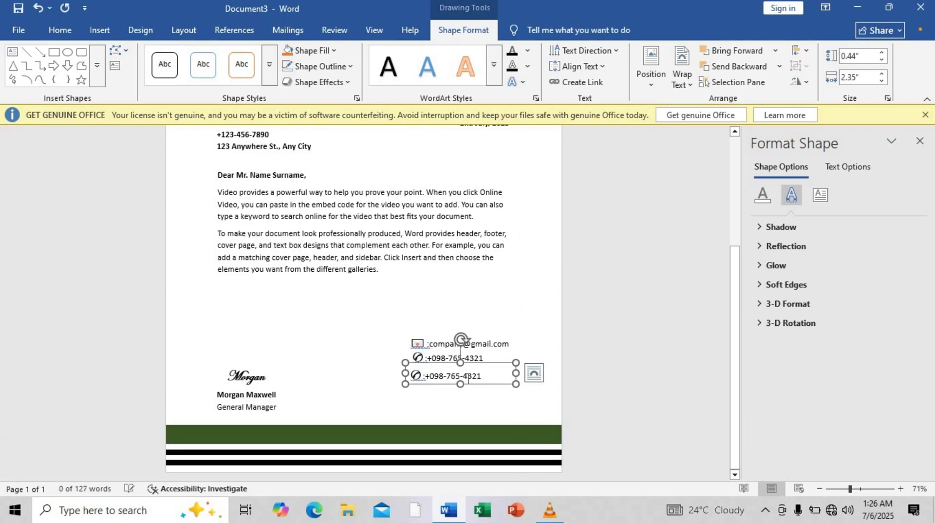
drag(488, 375, 428, 380)
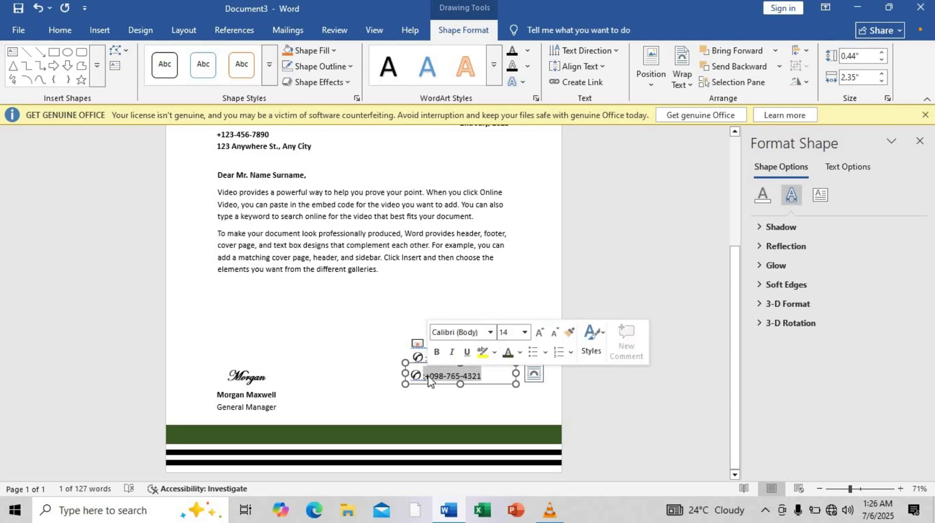
text(a)
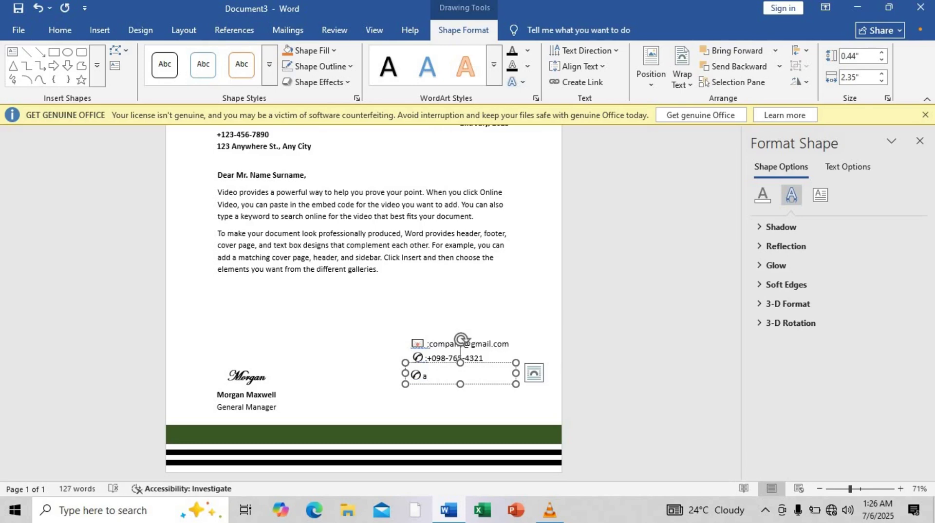
text(NAny City 12345)
Replace the telephone symbol with a pushpin using hex code 1F4CD and Alt+X.
click(423, 379)
text(:)
key(BackSpace)
text(1F )
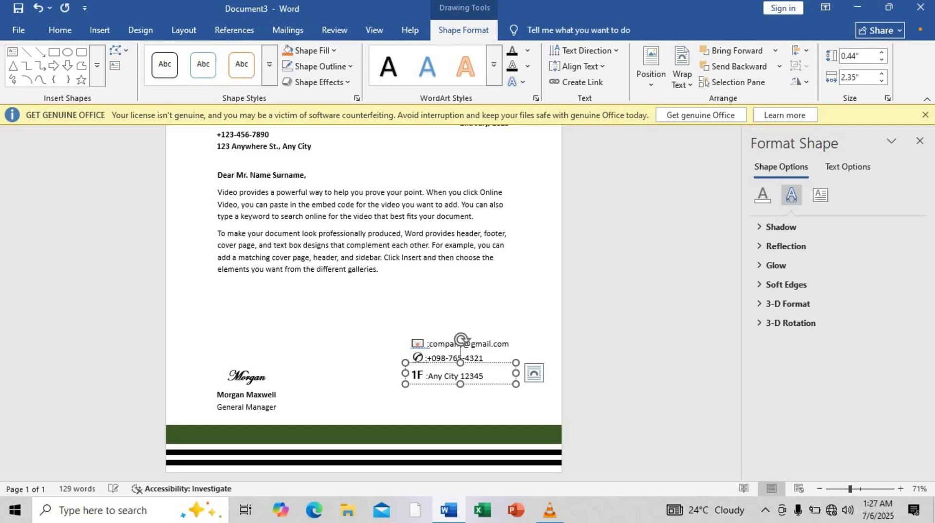
text(2CD)
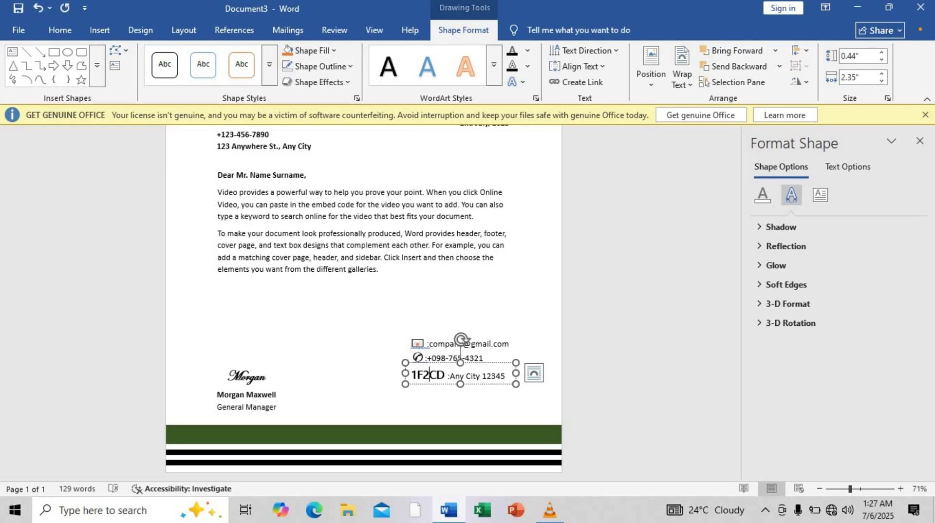
key(BackSpace)
text(4)
key(alt+x)
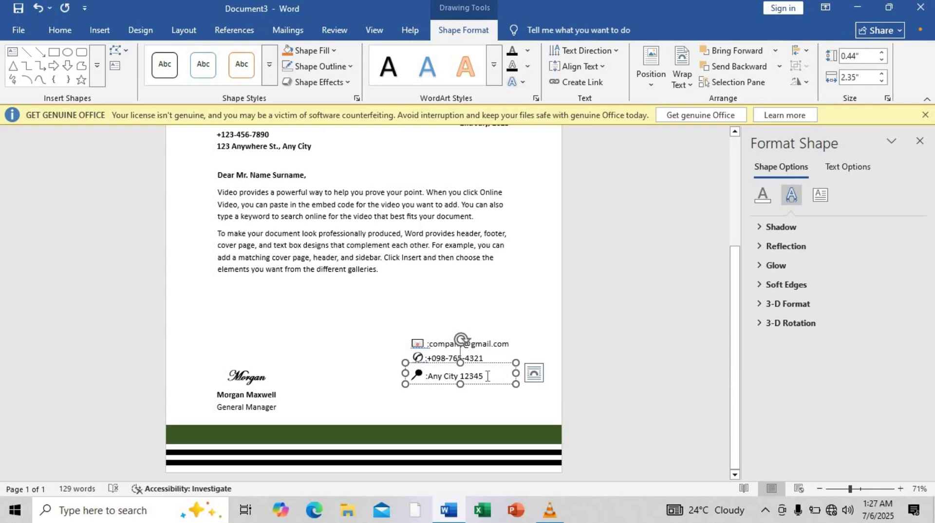
drag(487, 377, 428, 377)
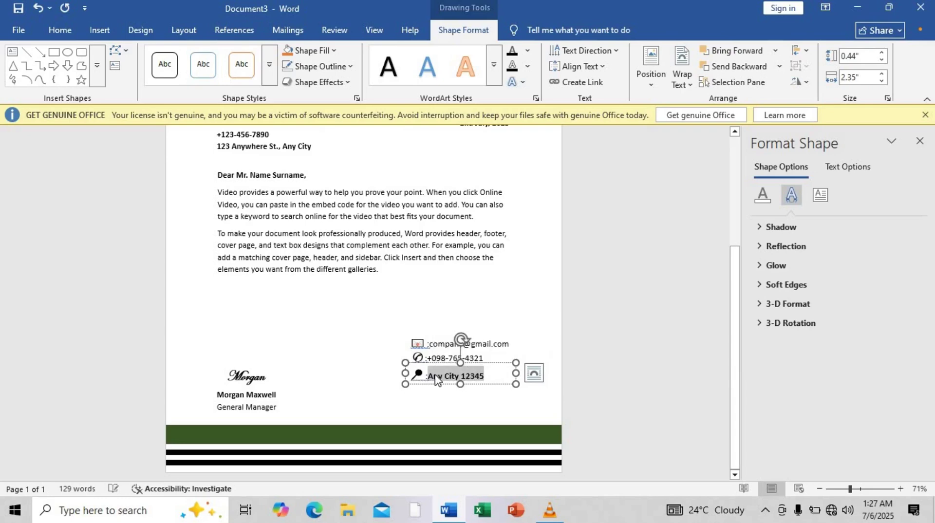
Select the phone number and email text boxes and check the email box's wrapping options.
click(484, 359)
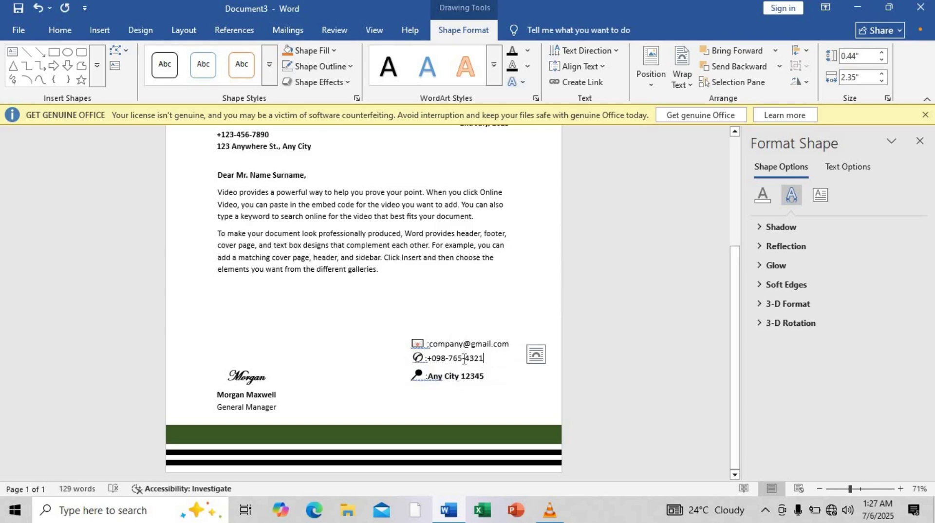
drag(464, 359, 435, 360)
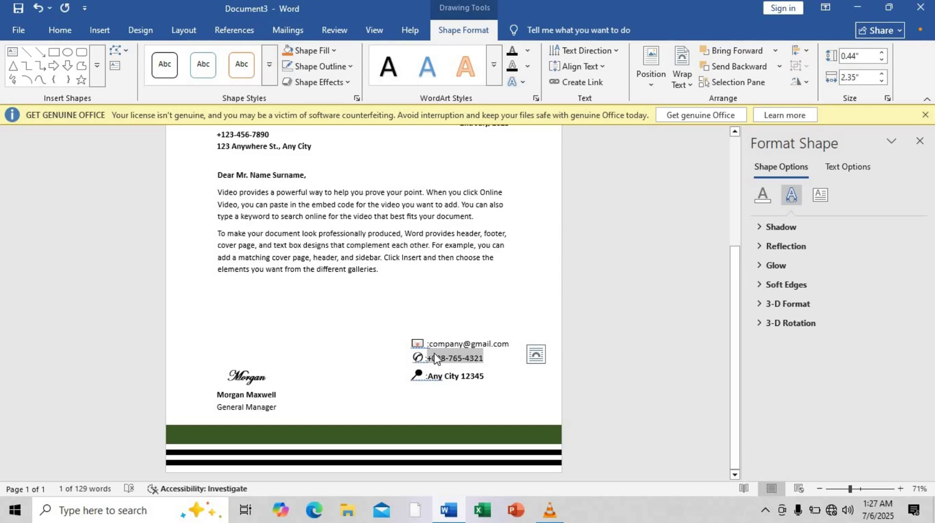
click(491, 346)
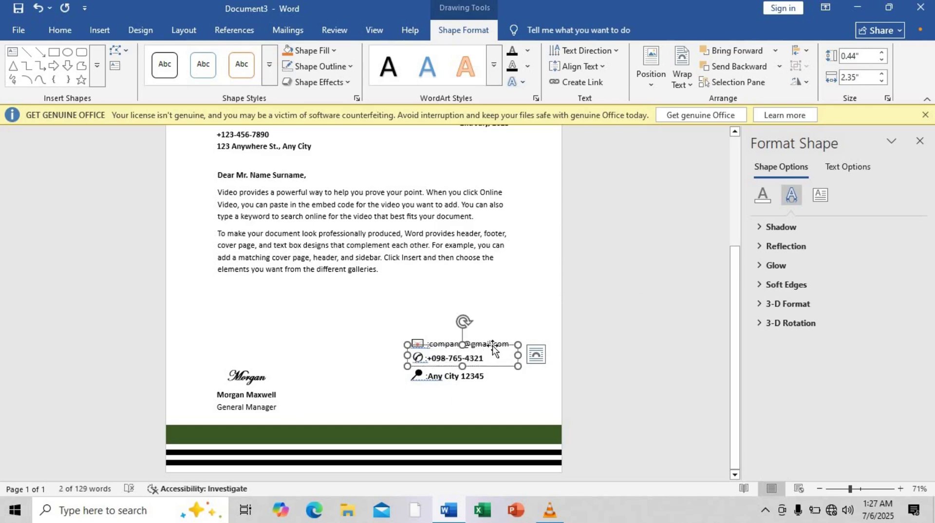
click(502, 343)
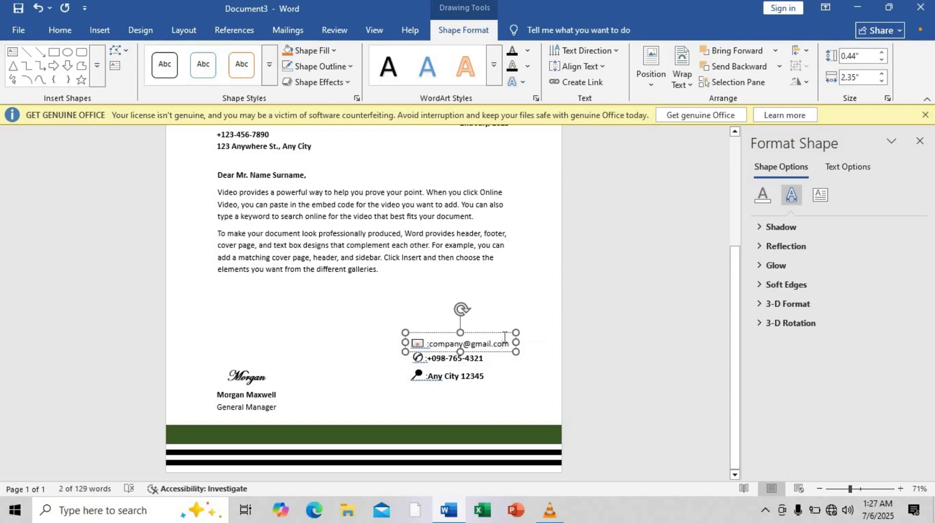
drag(508, 341, 448, 346)
click(534, 342)
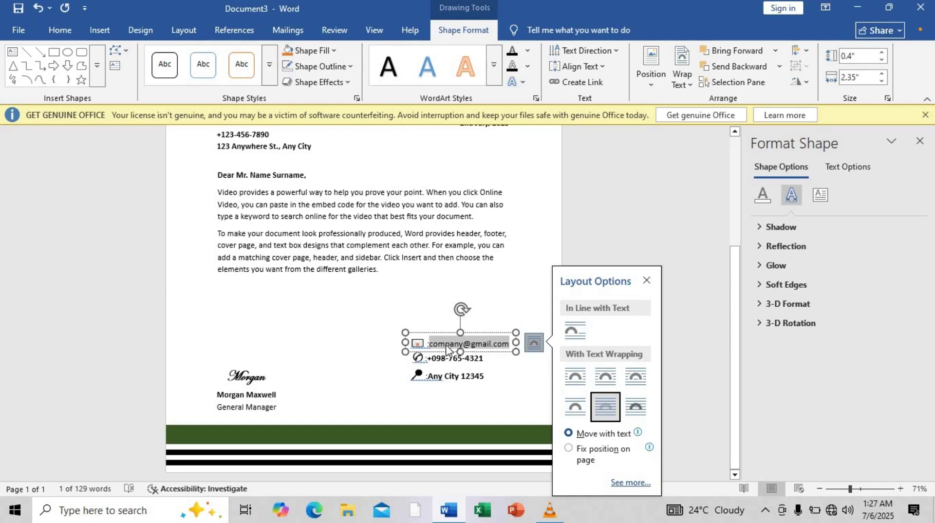
Make the email address bold and resize its box so the right edge aligns.
click(498, 344)
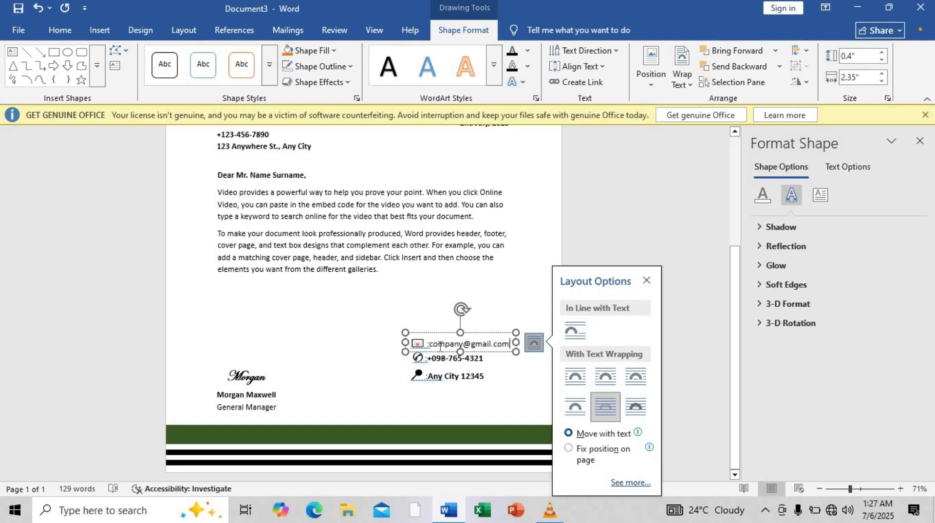
double_click(431, 346)
key(Delete)
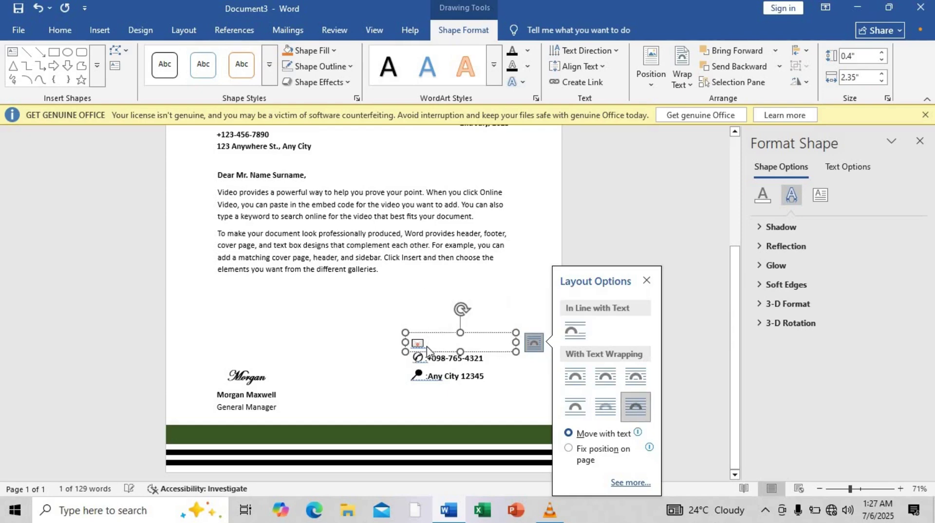
key(ctrl+z)
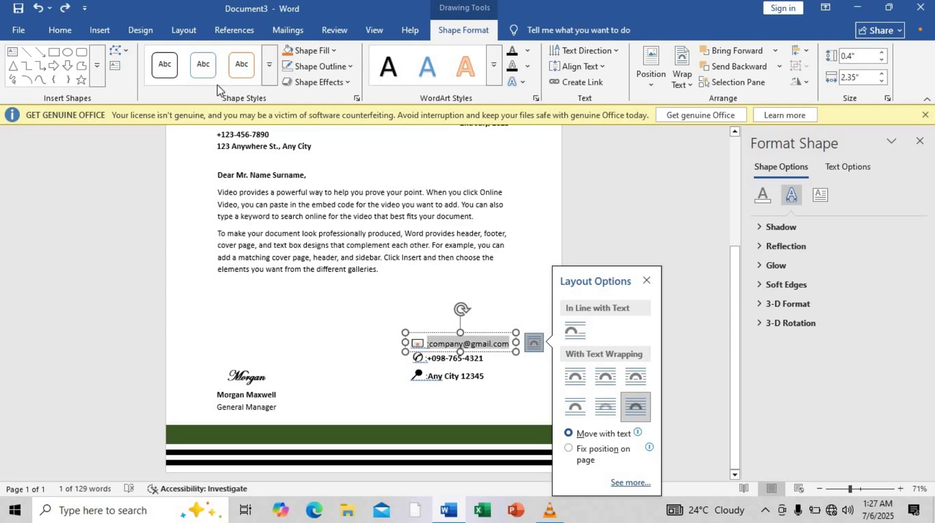
click(73, 29)
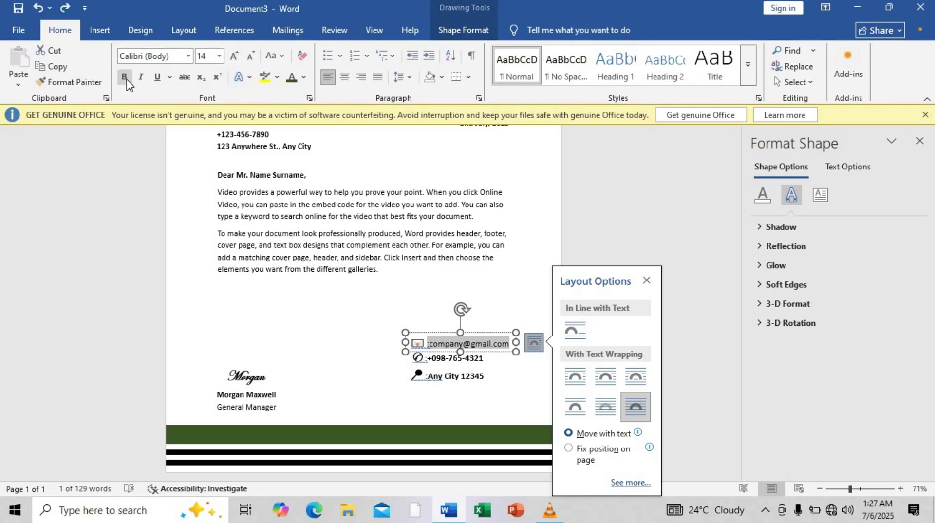
key(Delete)
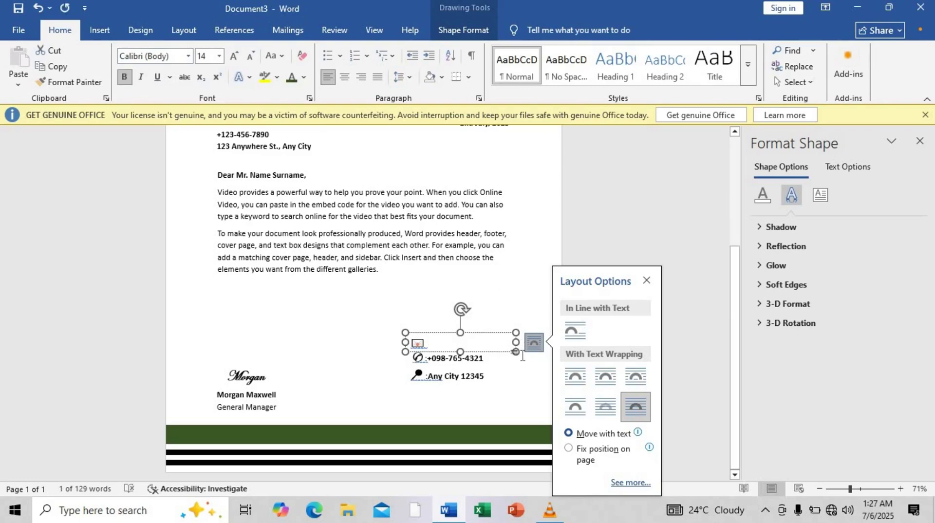
drag(516, 341, 516, 342)
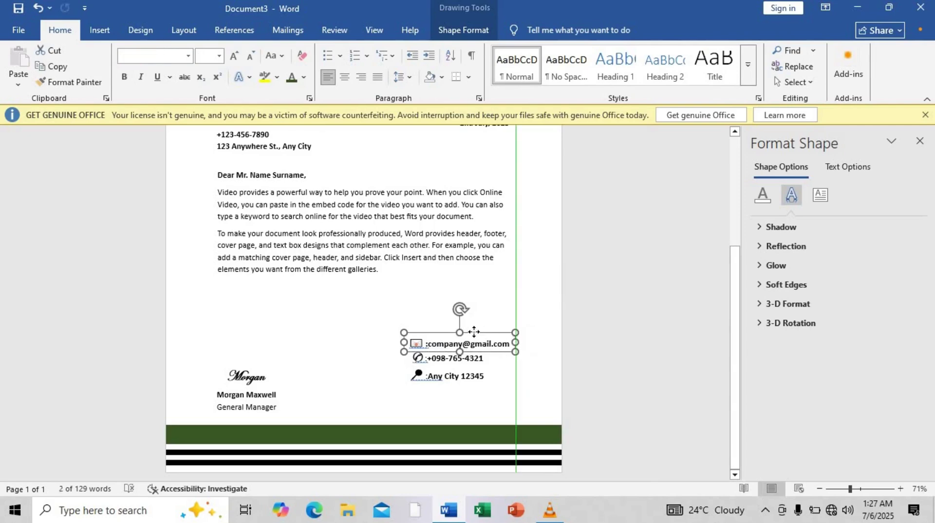
click(468, 357)
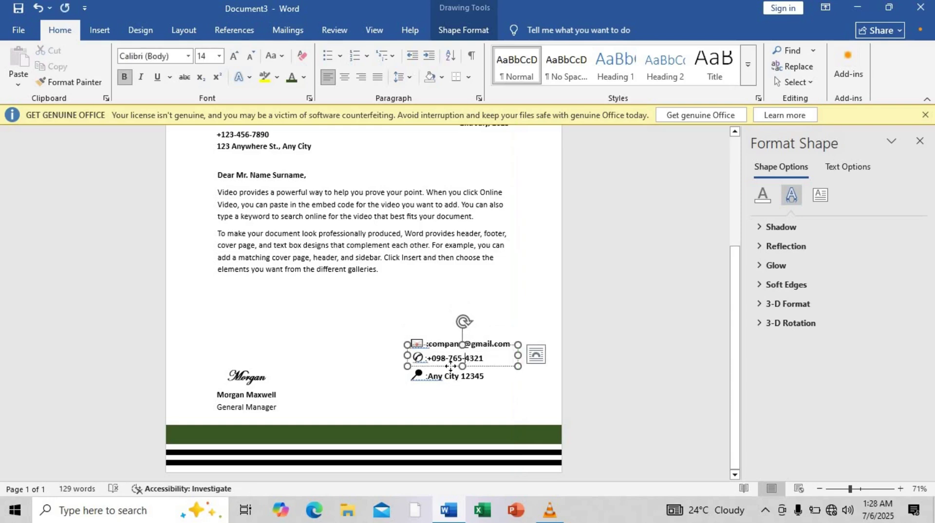
Change the address to 'Any City, 12345', then move and narrow its box.
drag(453, 367, 450, 368)
click(444, 384)
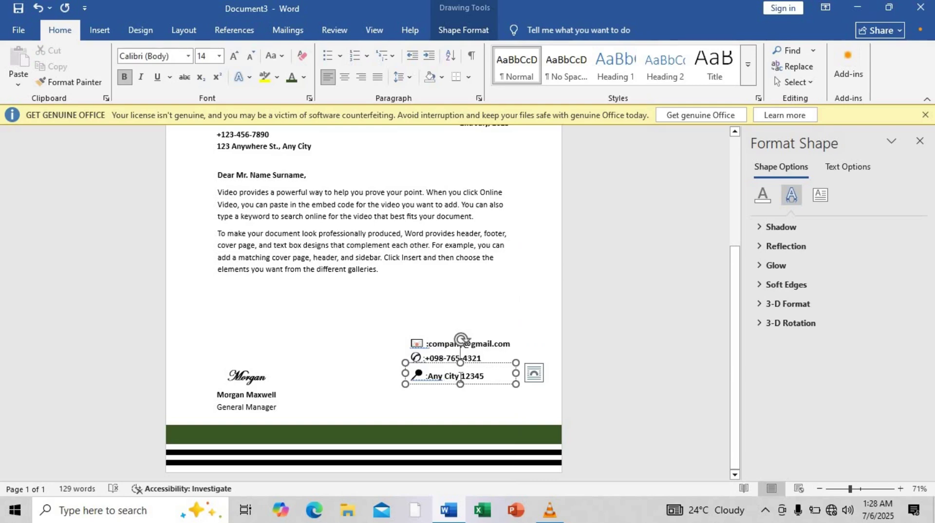
text(,)
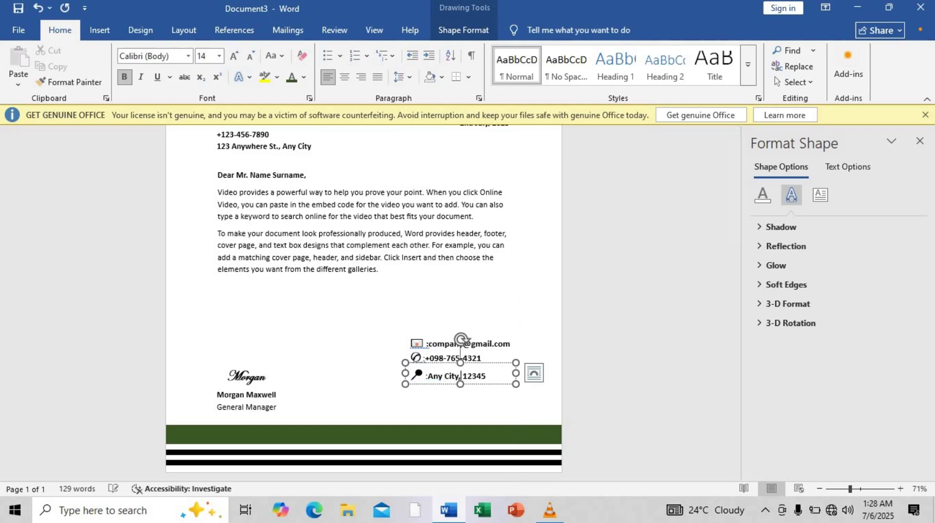
drag(453, 364, 452, 364)
drag(516, 373, 479, 360)
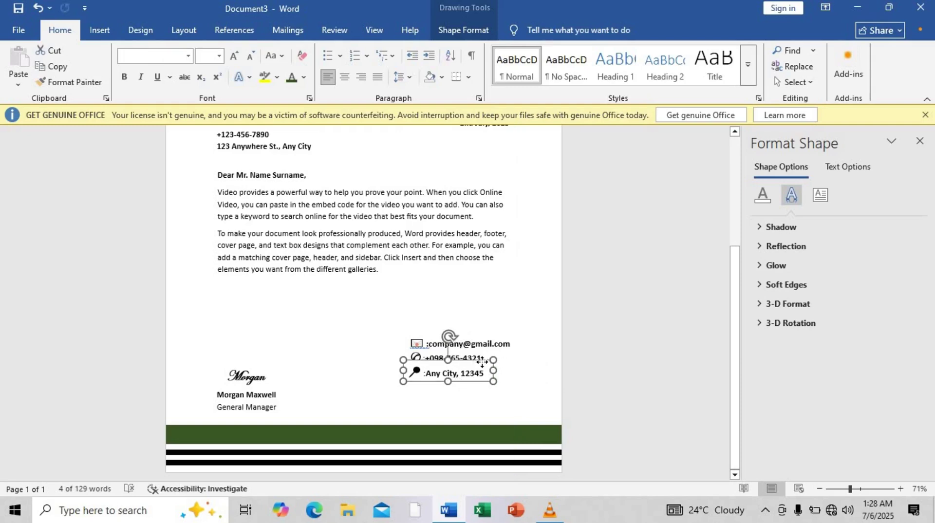
Send the address box backward behind the phone line and nudge it into place.
click(440, 36)
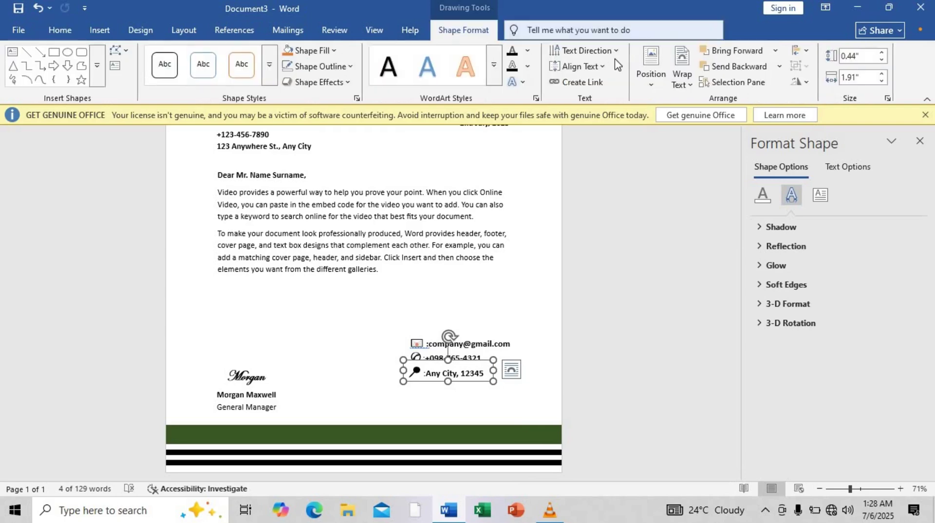
click(722, 68)
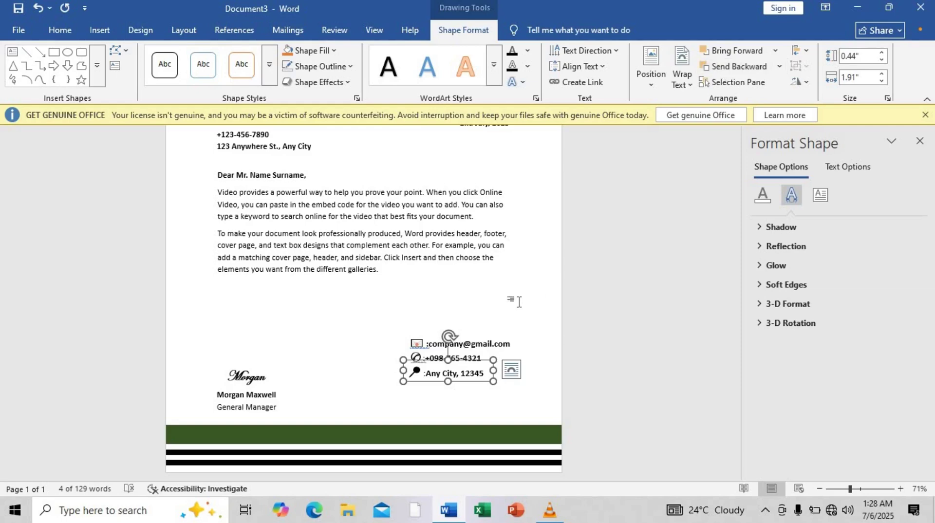
drag(467, 361, 467, 359)
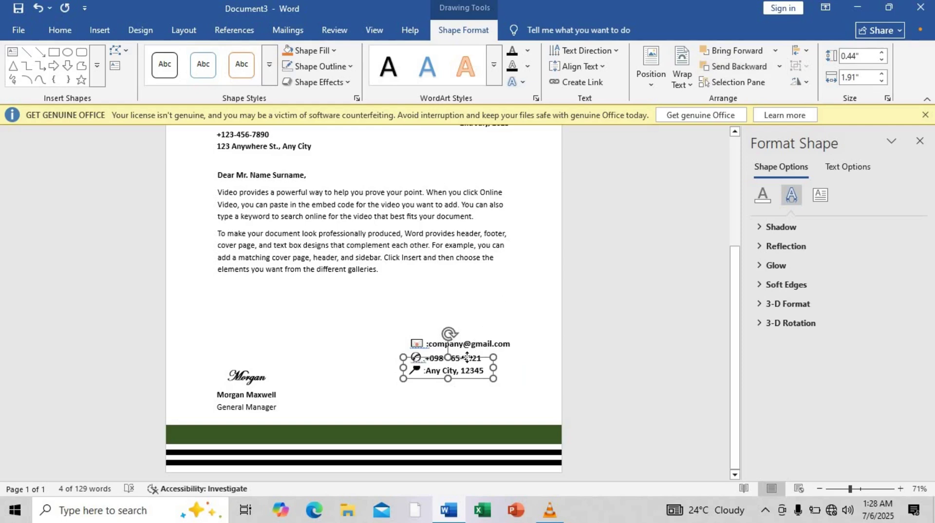
key(Down)
key(Down)
key(Left)
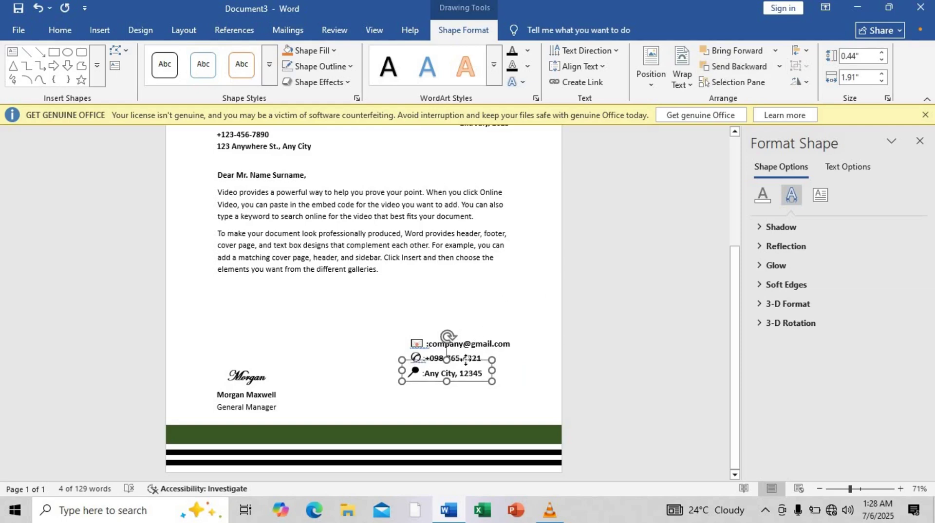
key(Right)
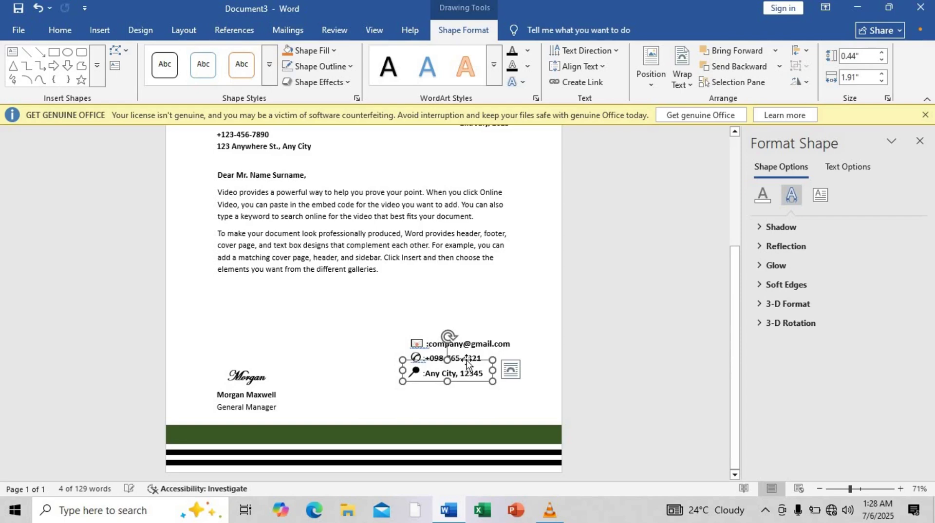
click(368, 335)
key(ctrl+Home)
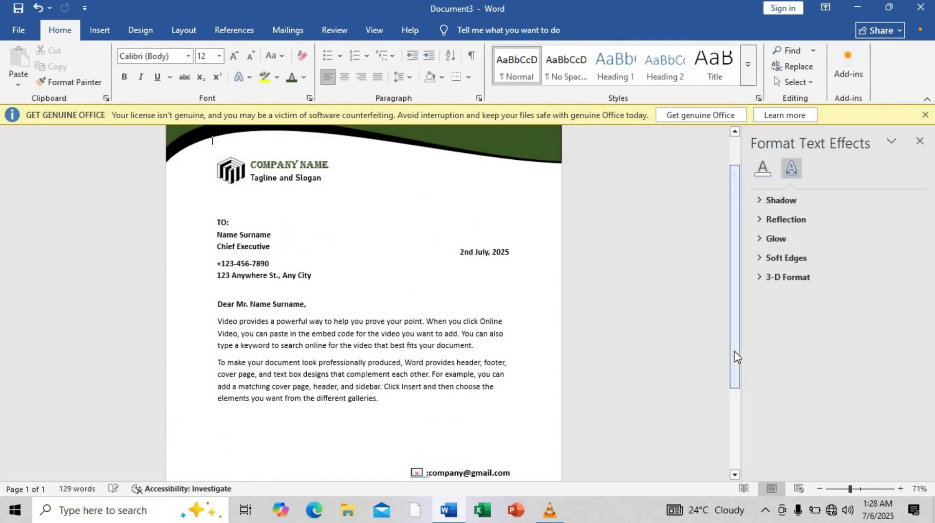
Scroll to the contact lines and footer, then zoom out to 46% to view the full page.
click(734, 462)
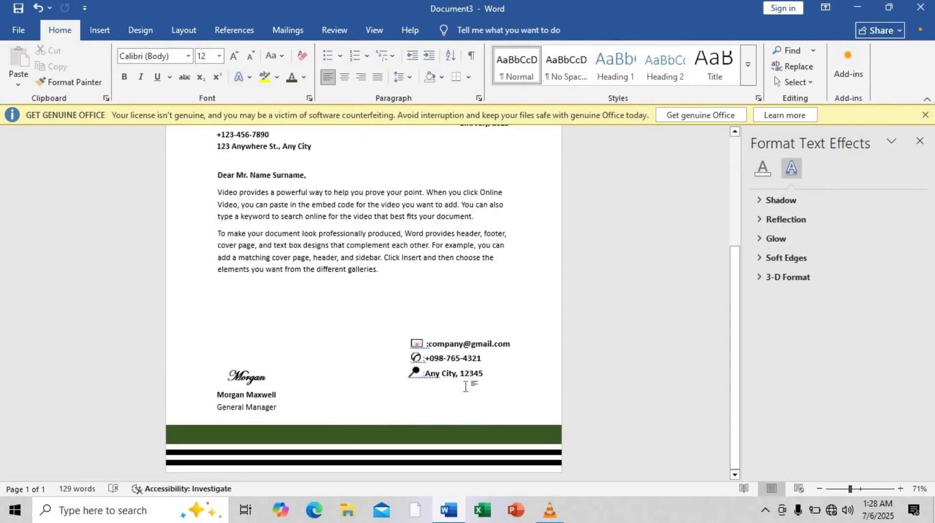
drag(739, 376, 731, 265)
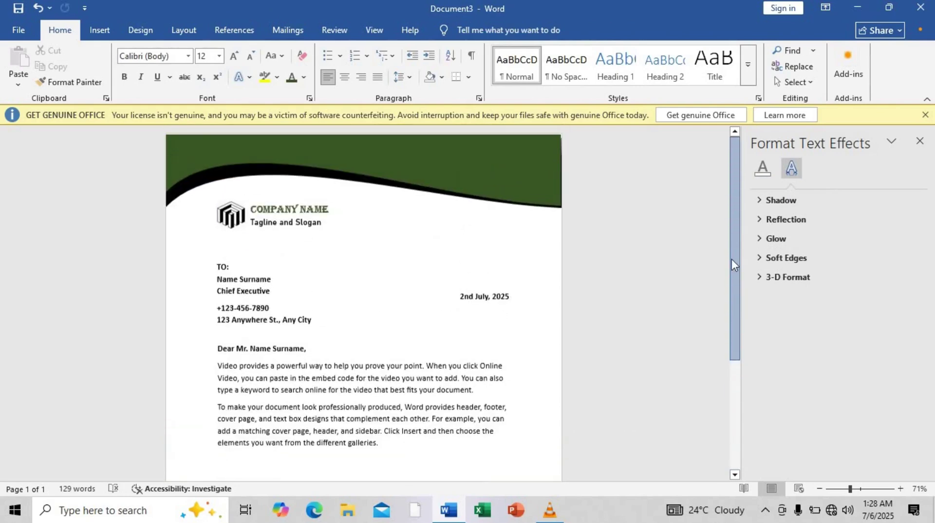
click(846, 489)
drag(846, 490, 840, 490)
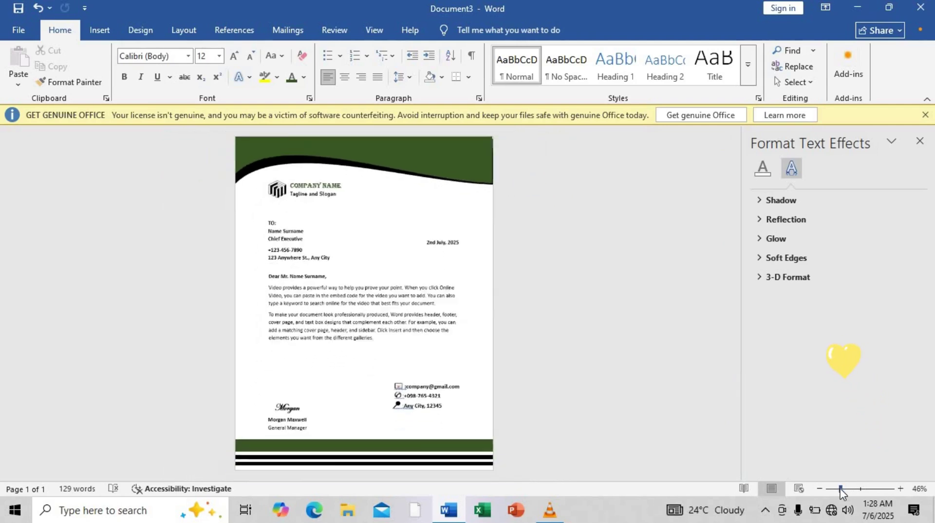